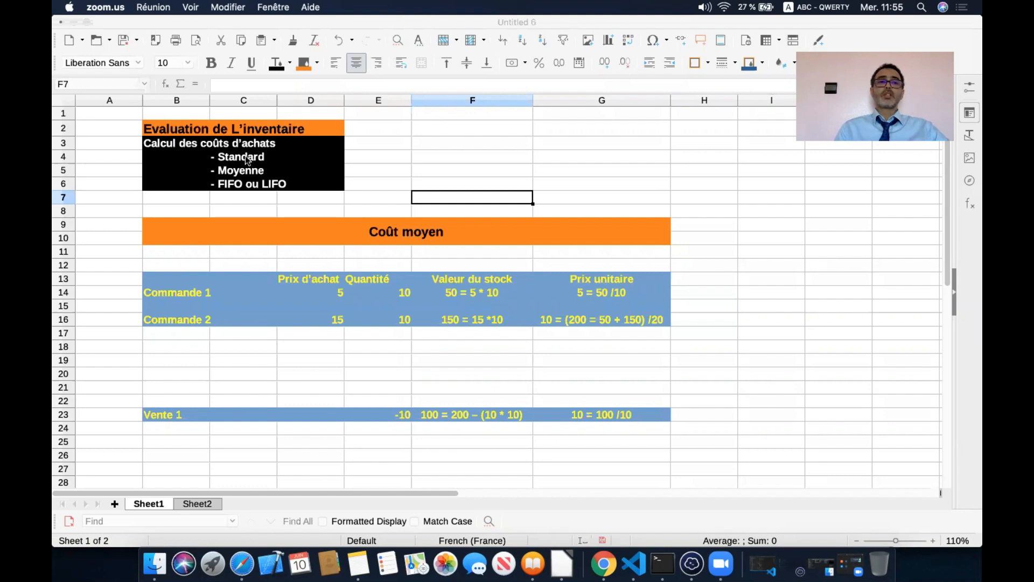
- Review the list of costing methods and the Commande 1 purchase price, quantity, stock value and unit price under Coût moyen
{"action": "left_click", "coordinate": [246, 160]}
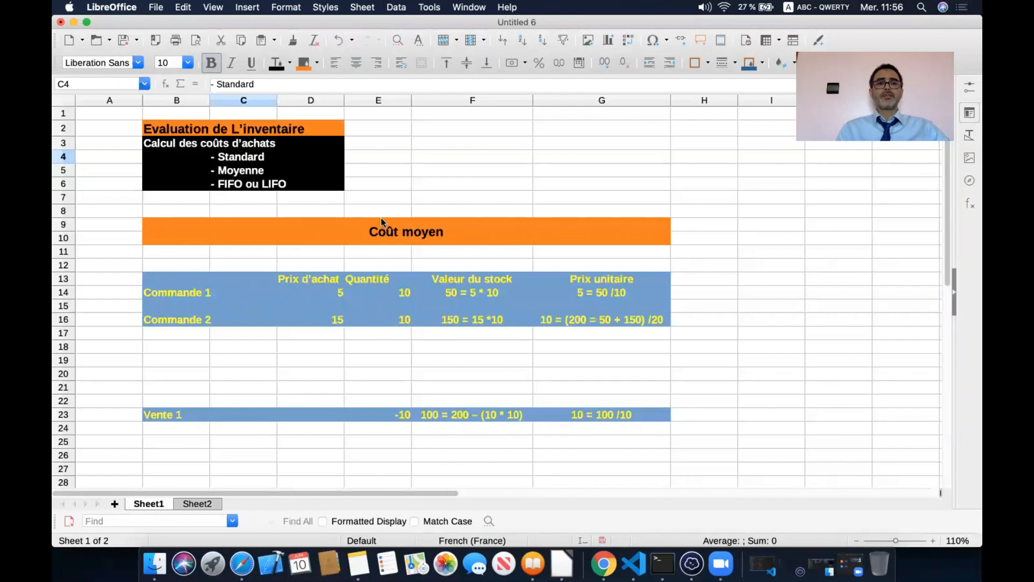
{"action": "left_click", "coordinate": [385, 235]}
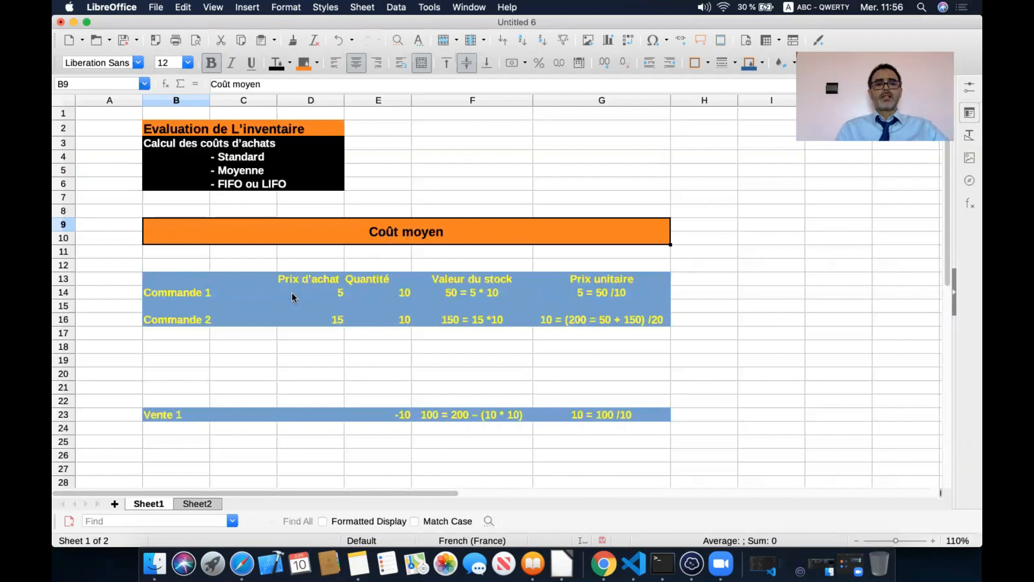
{"action": "left_click", "coordinate": [201, 292]}
{"action": "left_click", "coordinate": [196, 319]}
{"action": "left_click", "coordinate": [195, 293]}
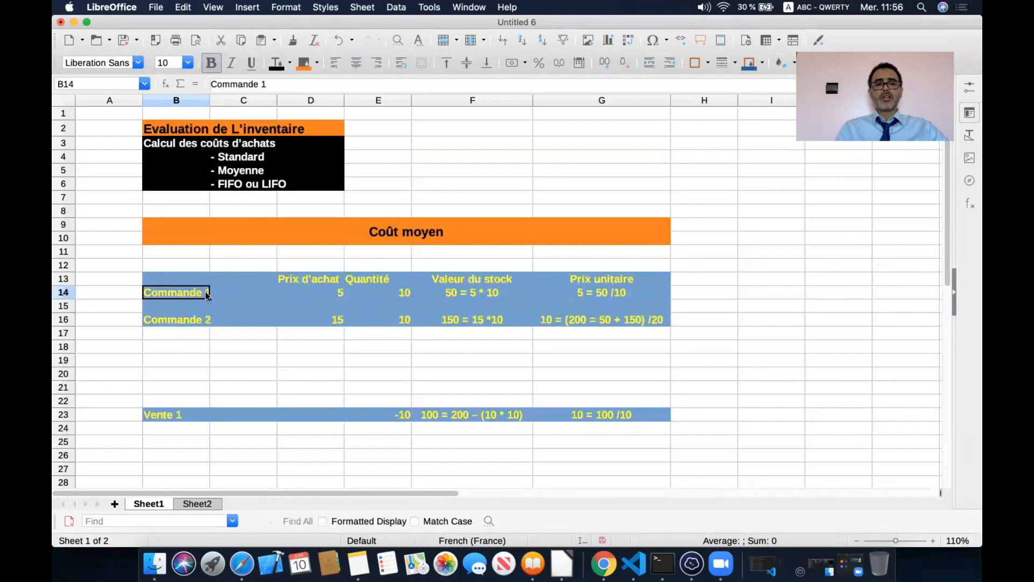
{"action": "left_click", "coordinate": [394, 291]}
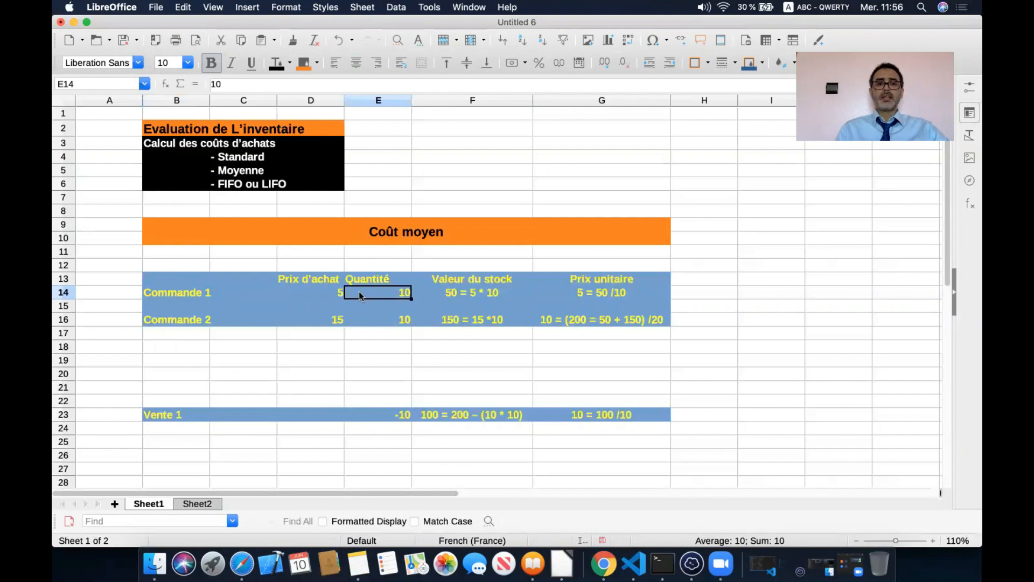
{"action": "left_click", "coordinate": [319, 292]}
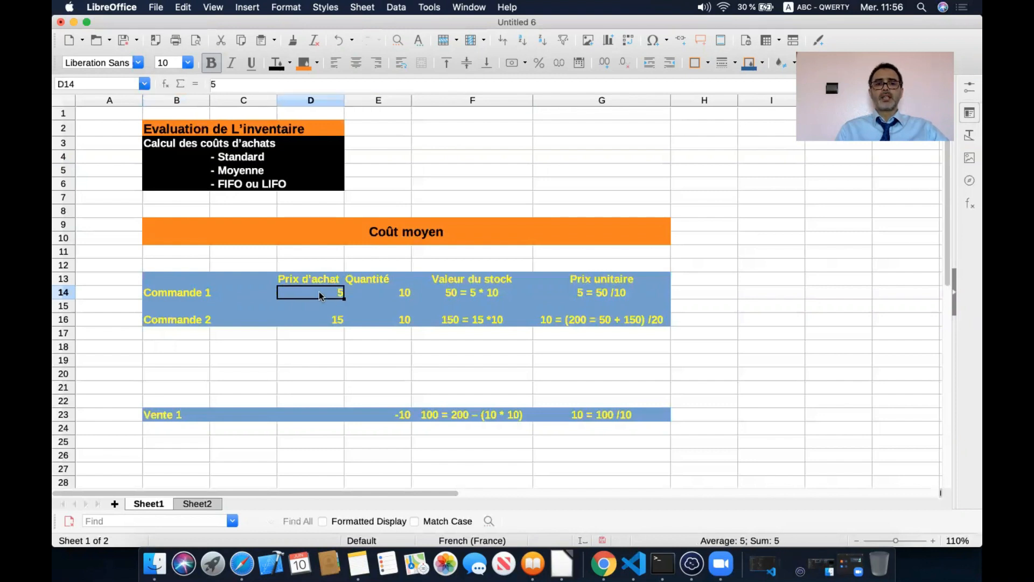
{"action": "left_click", "coordinate": [463, 290]}
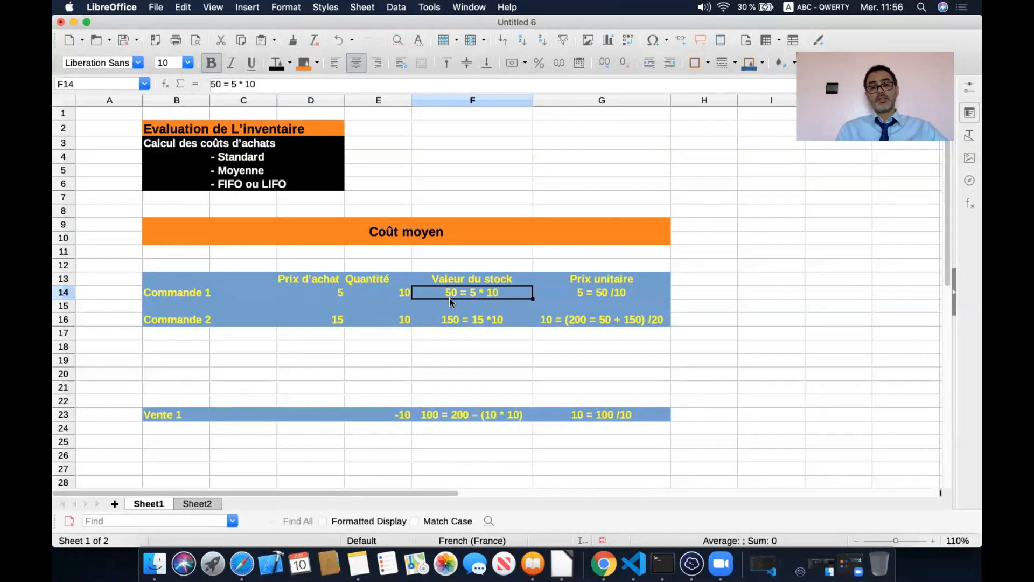
{"action": "left_click", "coordinate": [598, 292]}
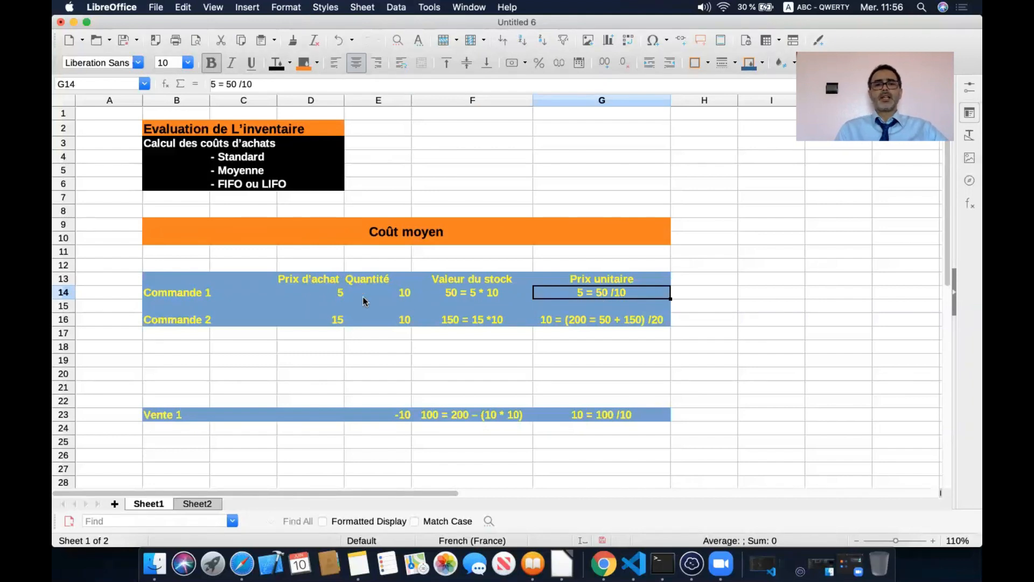
- Examine the average-cost calculation for Commande 2, comparing its unit price with Commande 1 and looking at Vente 1
{"action": "left_click", "coordinate": [197, 319]}
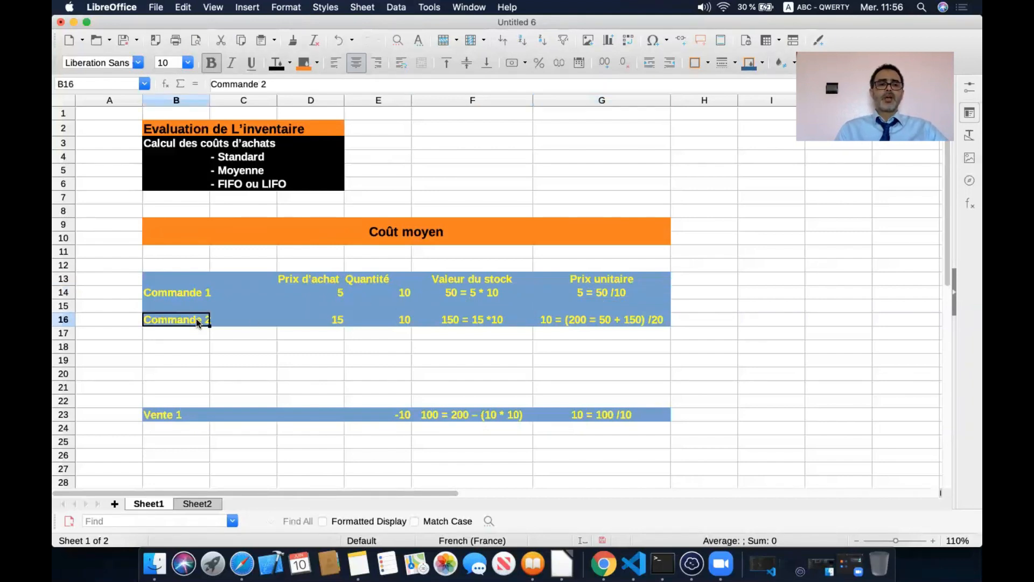
{"action": "left_click", "coordinate": [393, 318]}
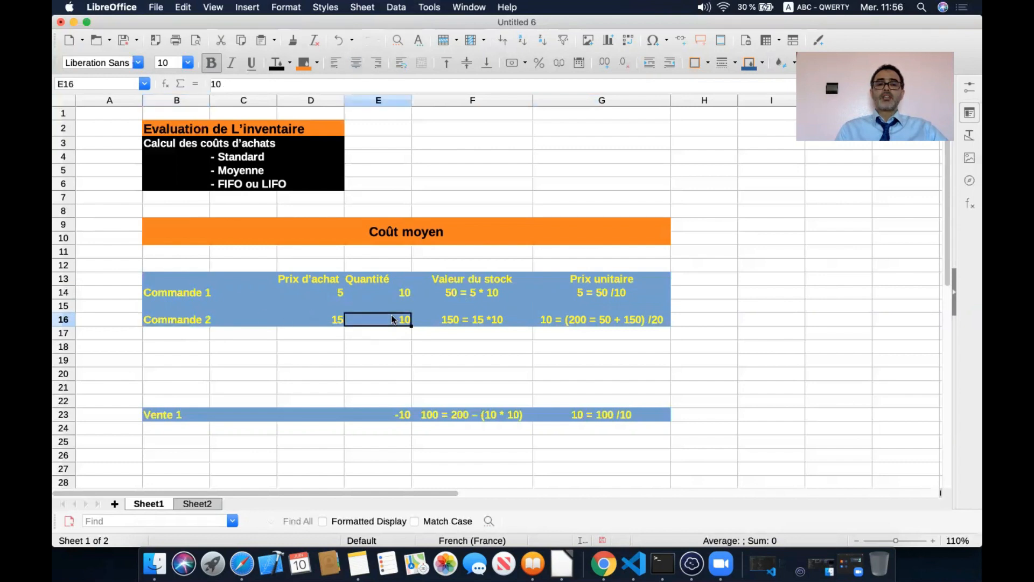
{"action": "left_click", "coordinate": [320, 319]}
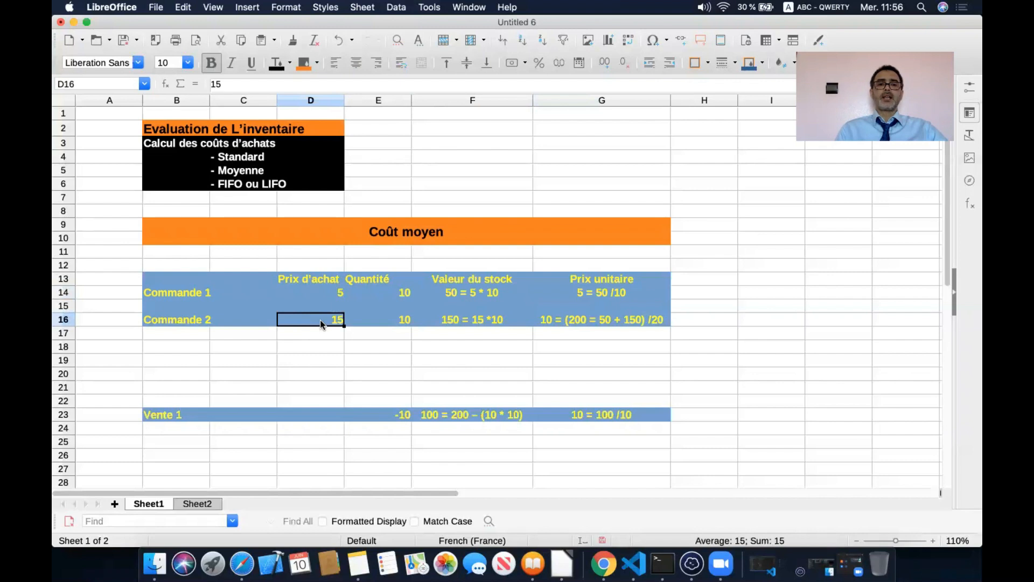
{"action": "left_click", "coordinate": [461, 319]}
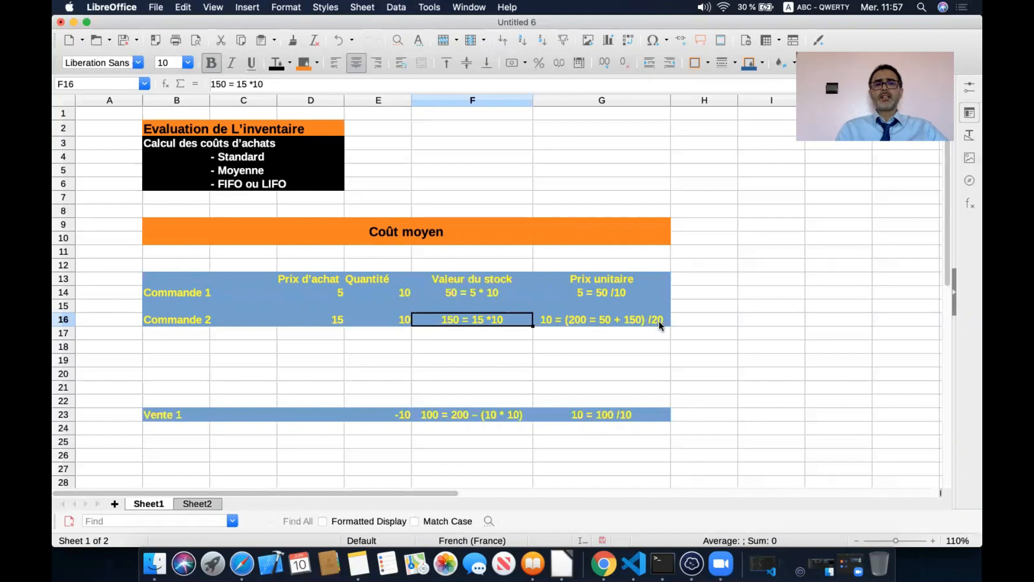
{"action": "left_click", "coordinate": [548, 321]}
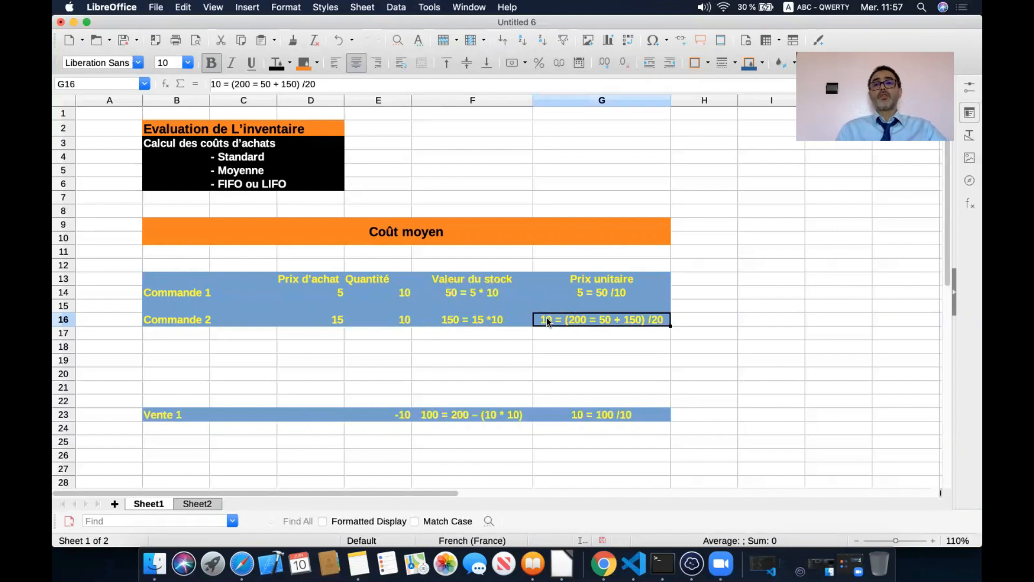
{"action": "left_click", "coordinate": [602, 294]}
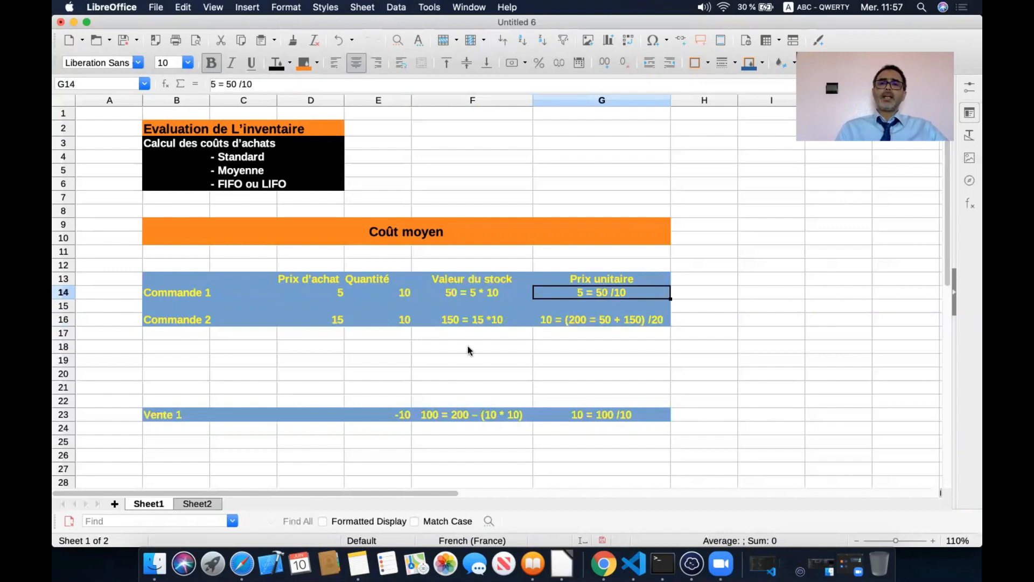
{"action": "left_click", "coordinate": [180, 415]}
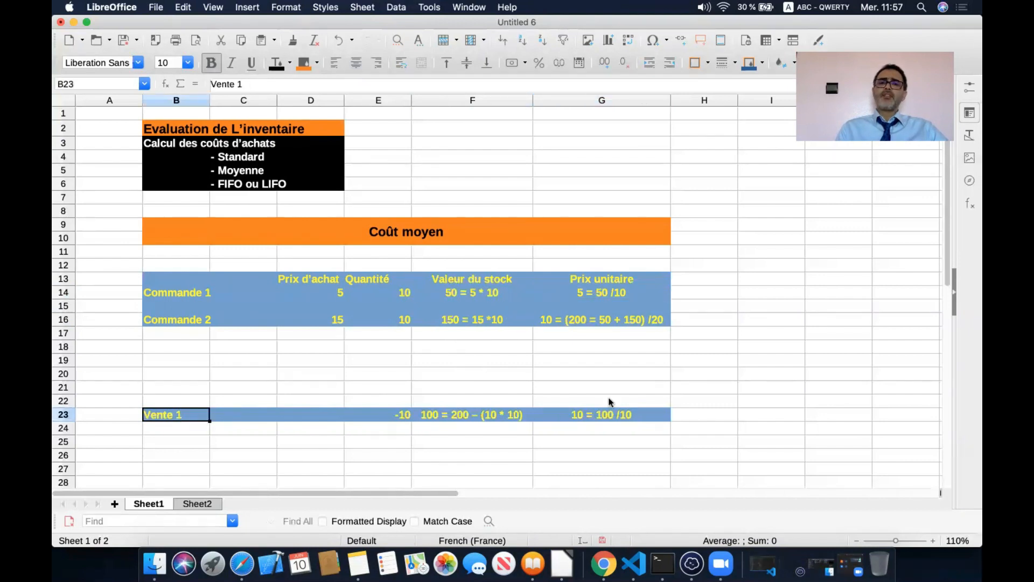
{"action": "left_click", "coordinate": [552, 319]}
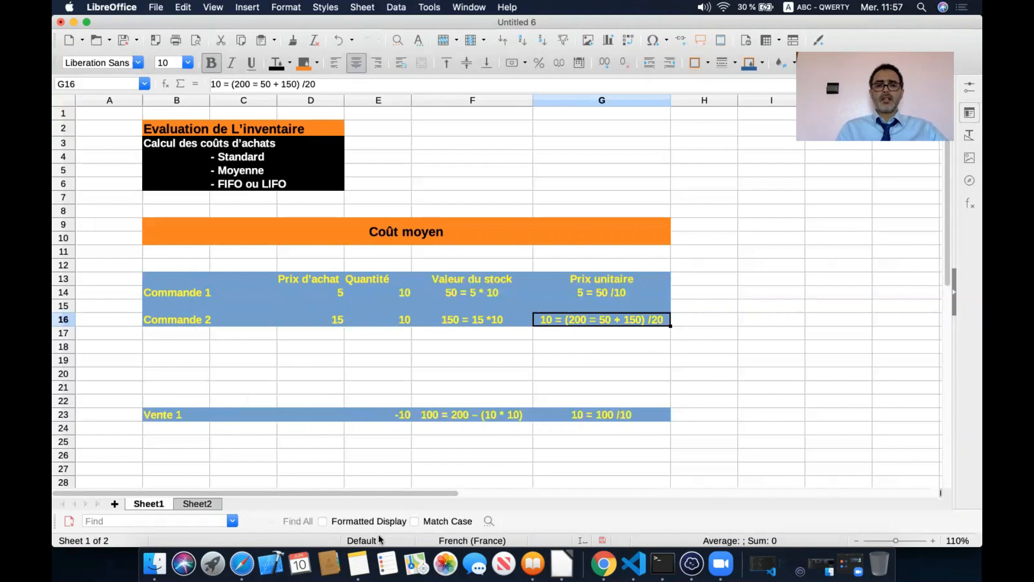
- Switch to Odoo in Chrome and start a new article in the Inventaire application
{"action": "left_click", "coordinate": [604, 567]}
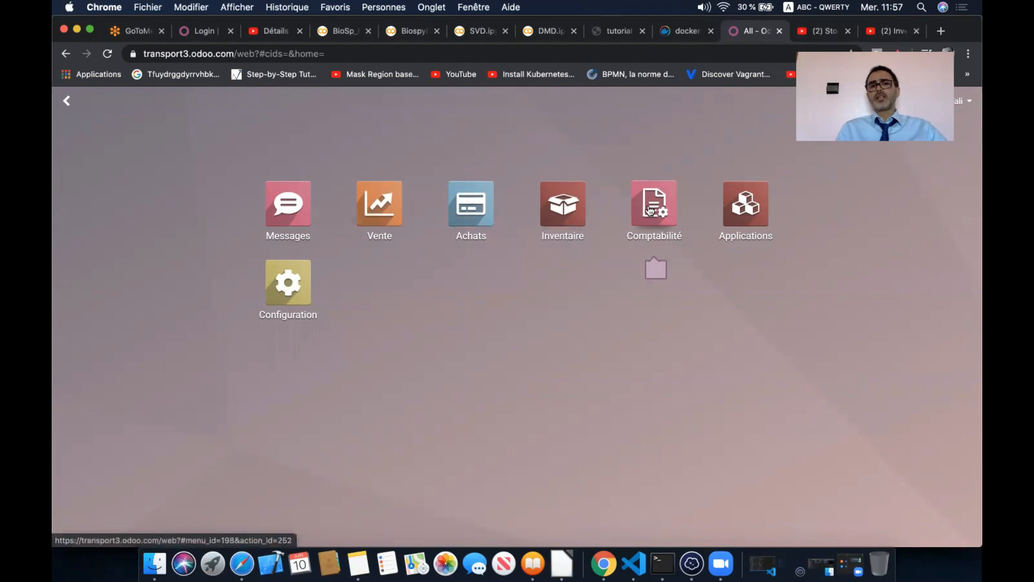
{"action": "mouse_move", "coordinate": [648, 210]}
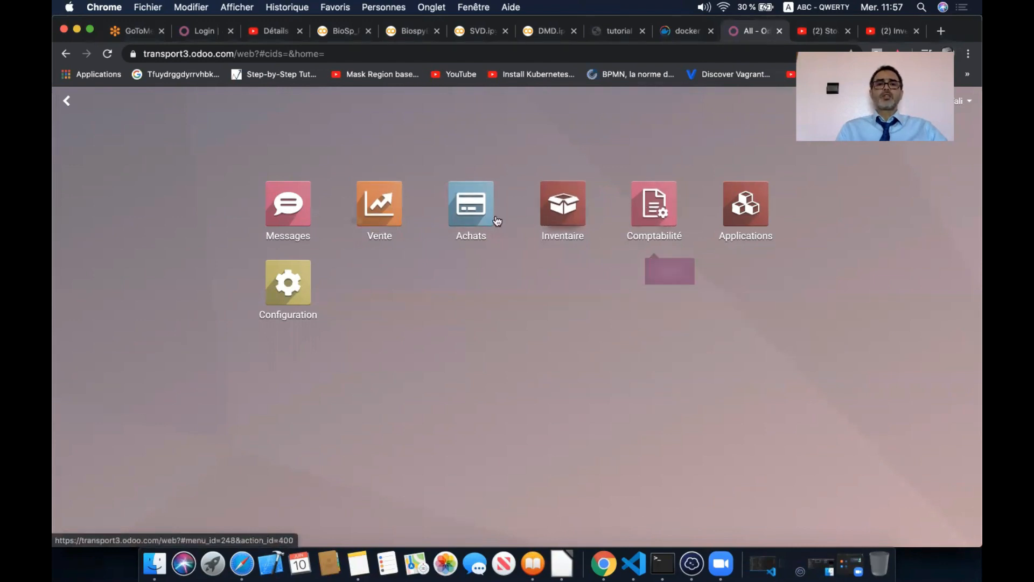
{"action": "left_click", "coordinate": [577, 233]}
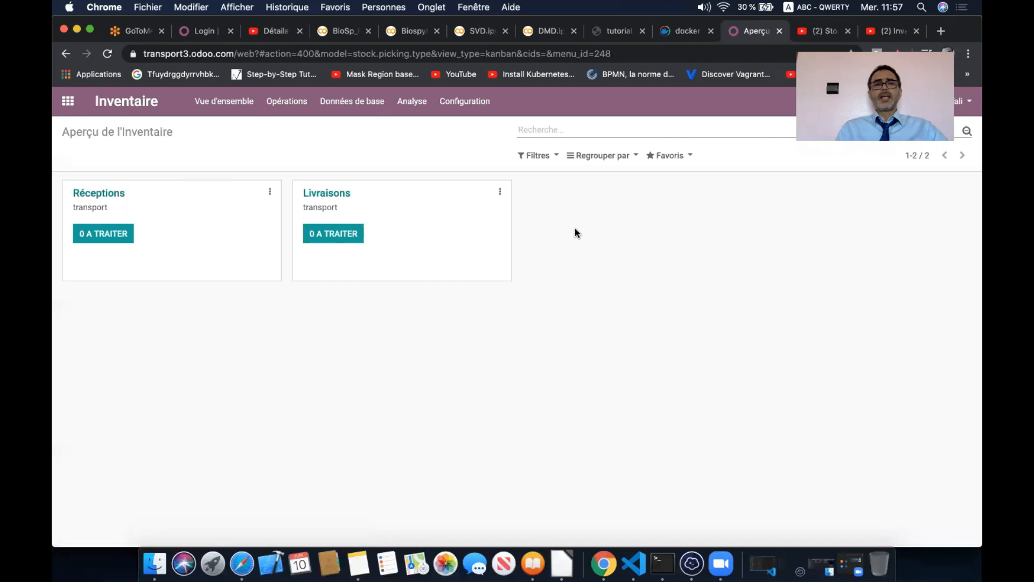
{"action": "left_click", "coordinate": [352, 102]}
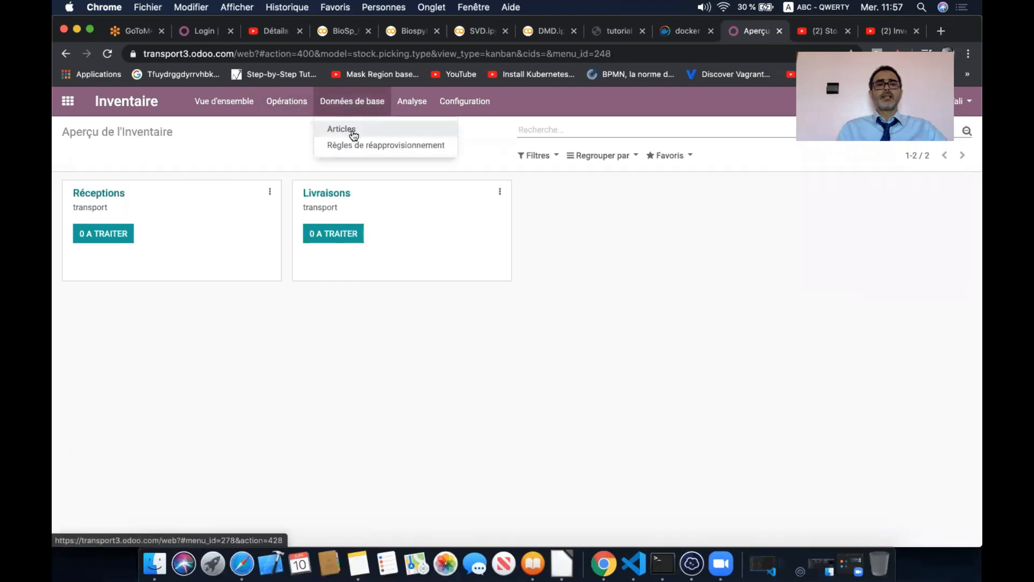
{"action": "left_click", "coordinate": [352, 130]}
{"action": "left_click", "coordinate": [83, 156]}
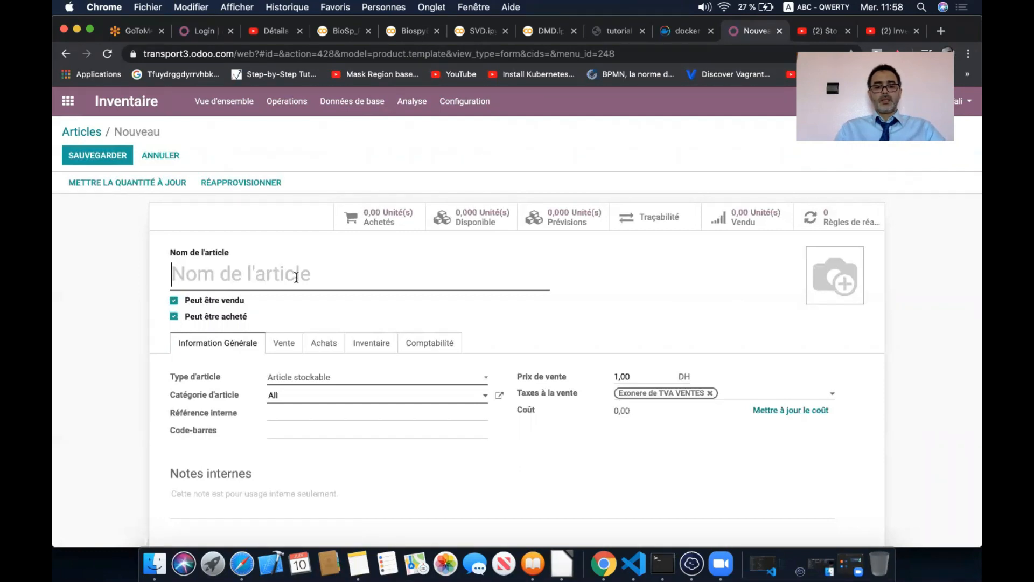
- Name the new article Table Bleue
{"action": "type", "text": "Table"}
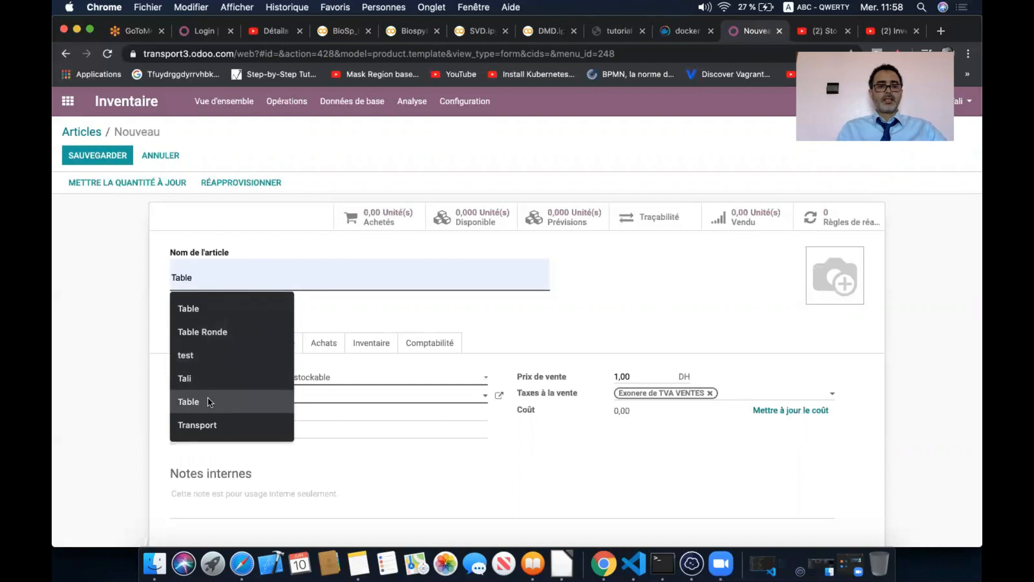
{"action": "left_click", "coordinate": [210, 401]}
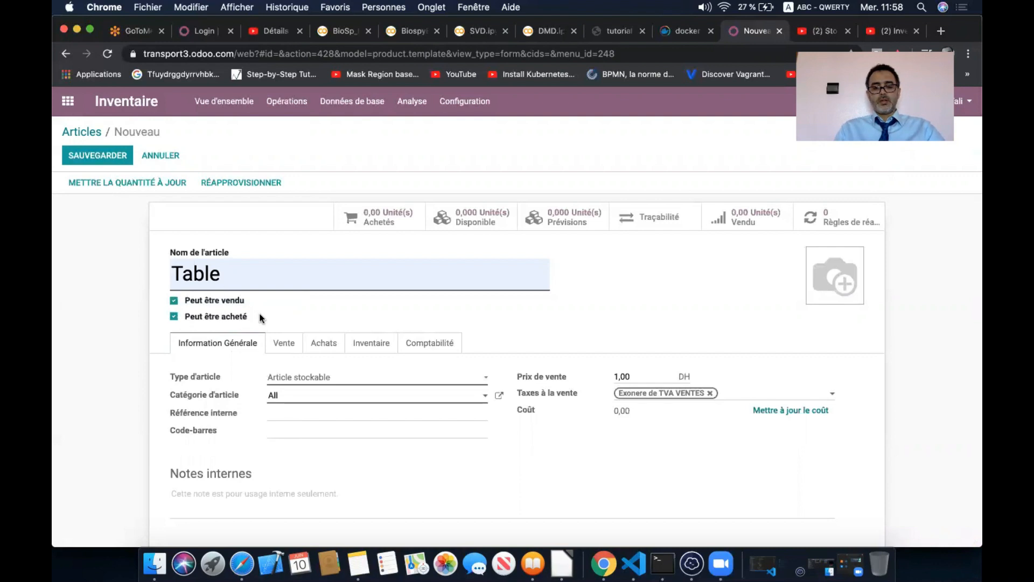
{"action": "type", "text": "B"}
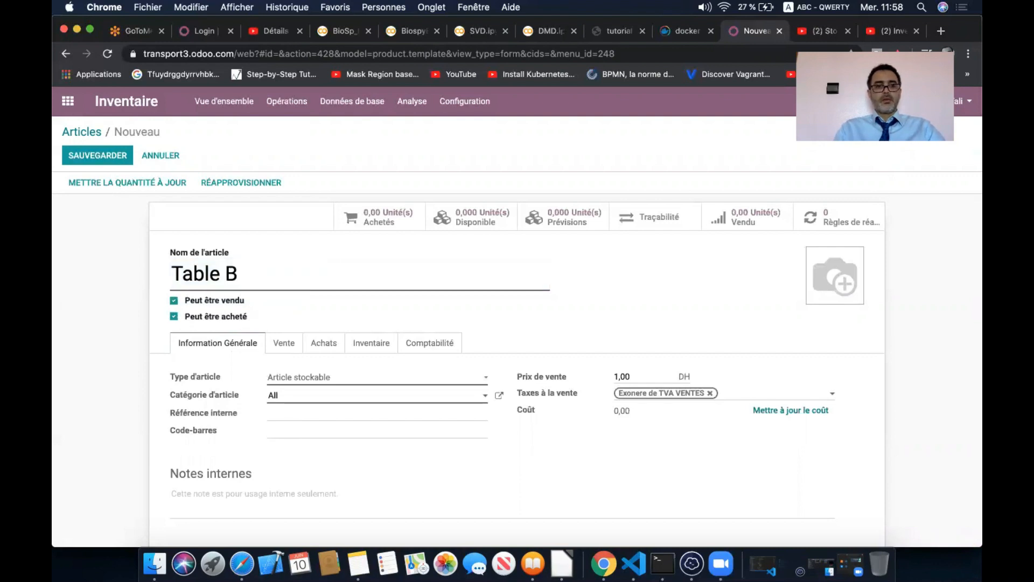
{"action": "type", "text": "leue"}
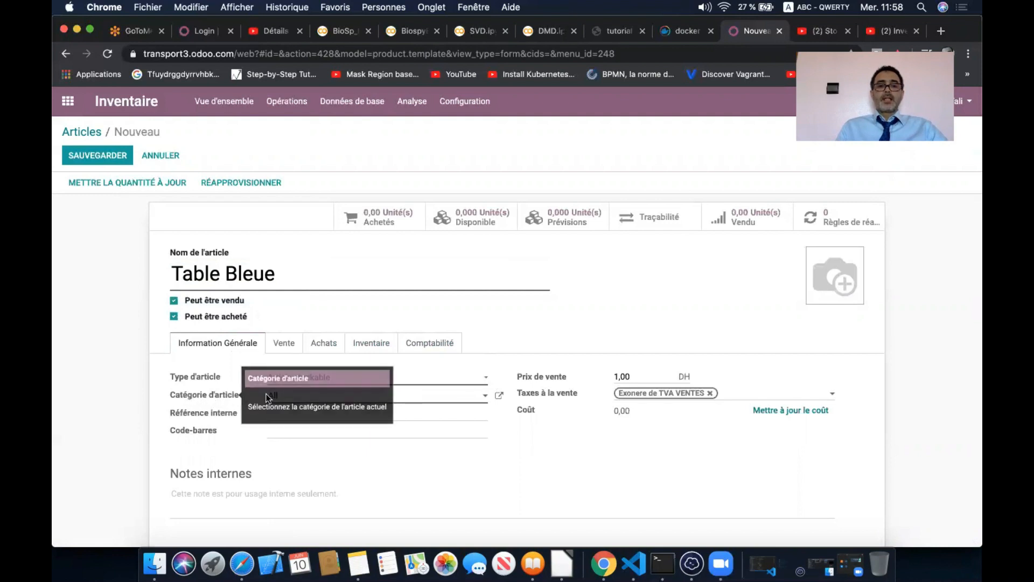
- Check the valuation settings of the article category All and the cost of the new article
{"action": "left_click", "coordinate": [500, 395]}
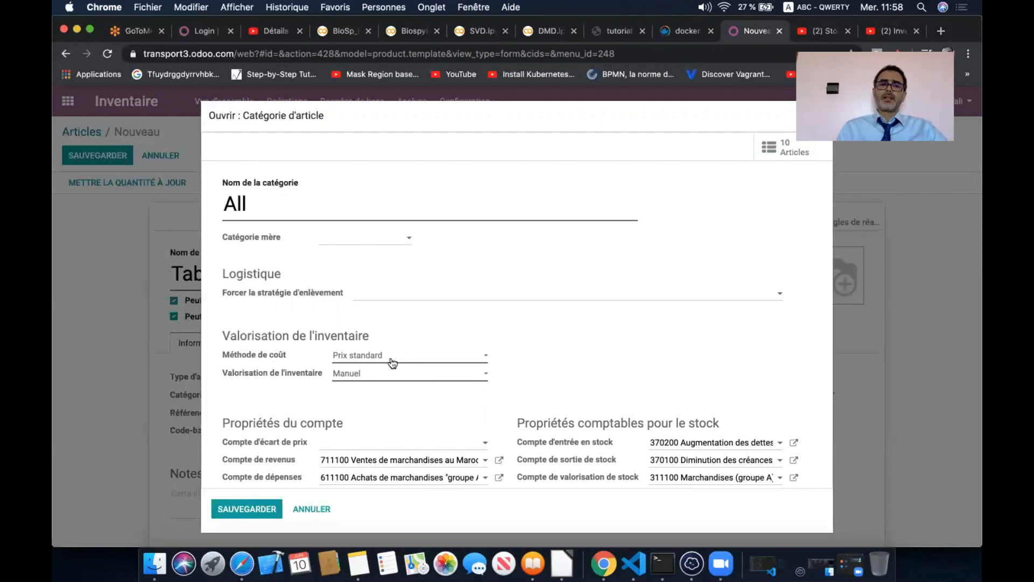
{"action": "left_click", "coordinate": [312, 509]}
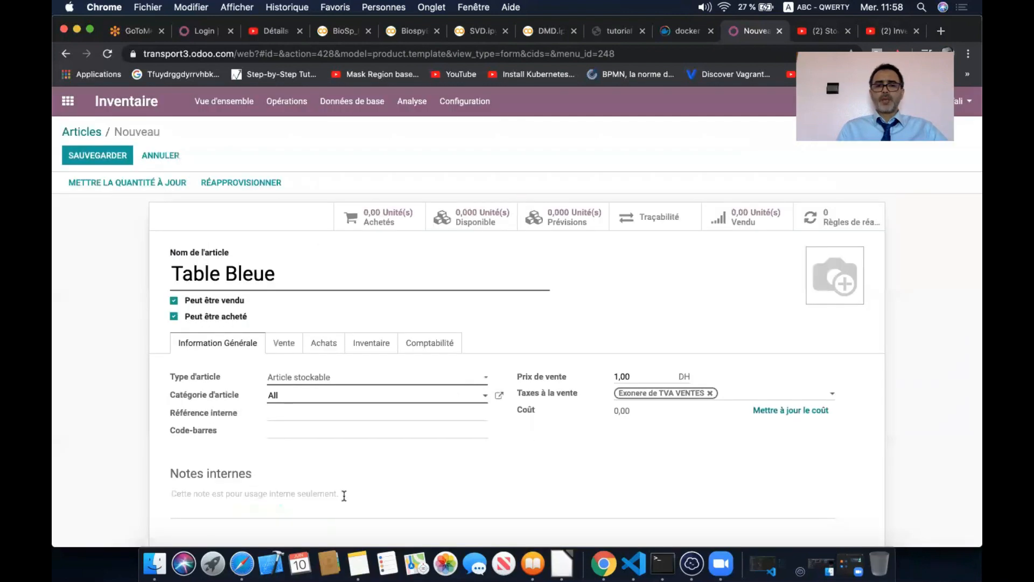
{"action": "double_click", "coordinate": [620, 411]}
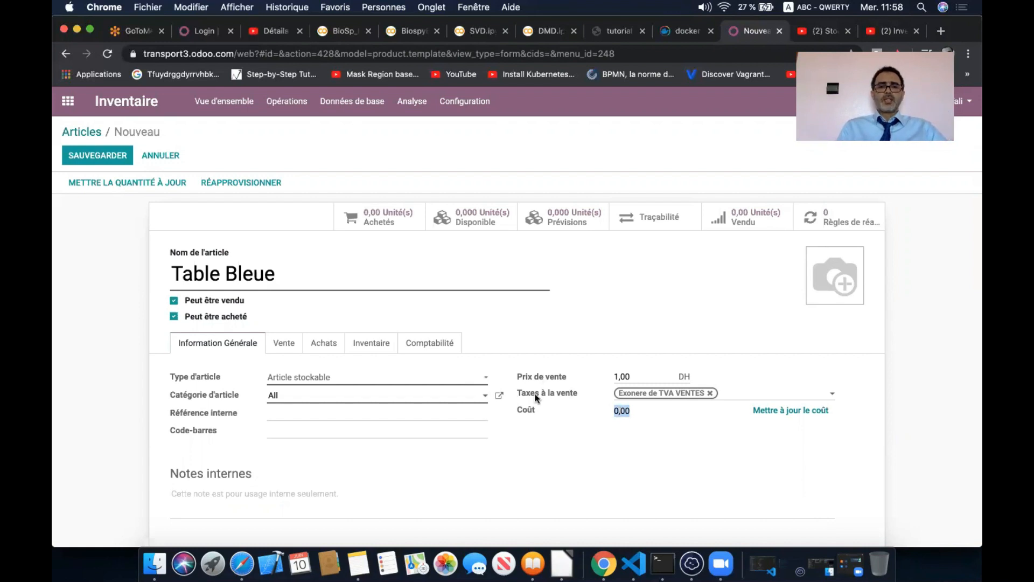
- Set the category All to the Coût moyen (AVCO) costing method with Automatisé inventory valuation, and save the category
{"action": "left_click", "coordinate": [501, 396]}
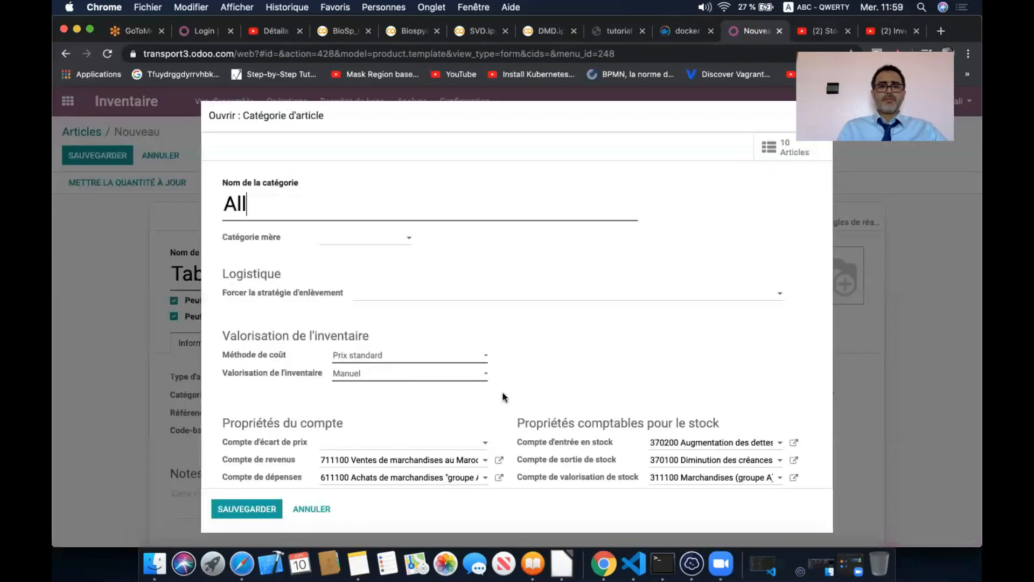
{"action": "left_click", "coordinate": [448, 356]}
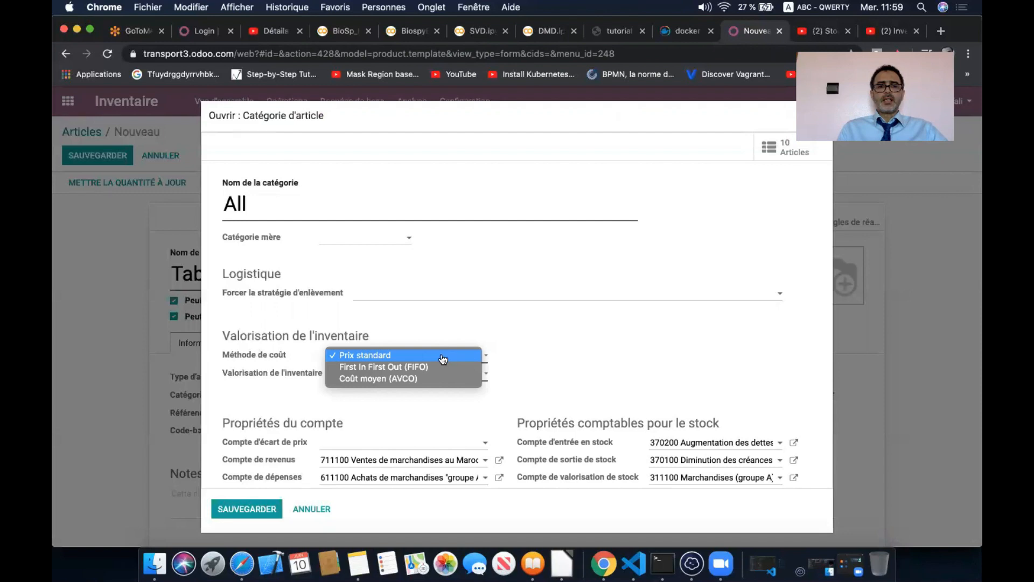
{"action": "left_click", "coordinate": [369, 379]}
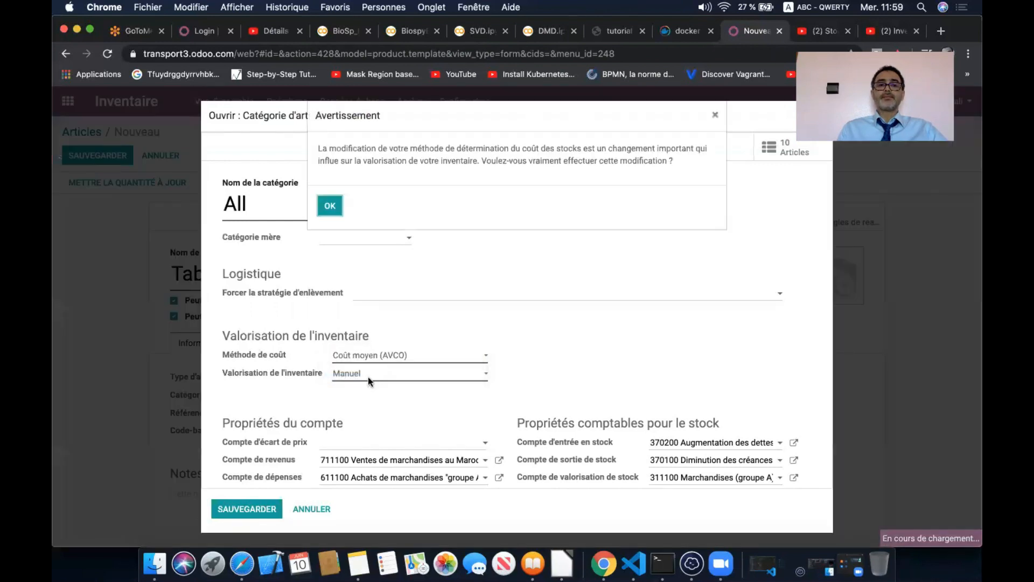
{"action": "left_click", "coordinate": [331, 205]}
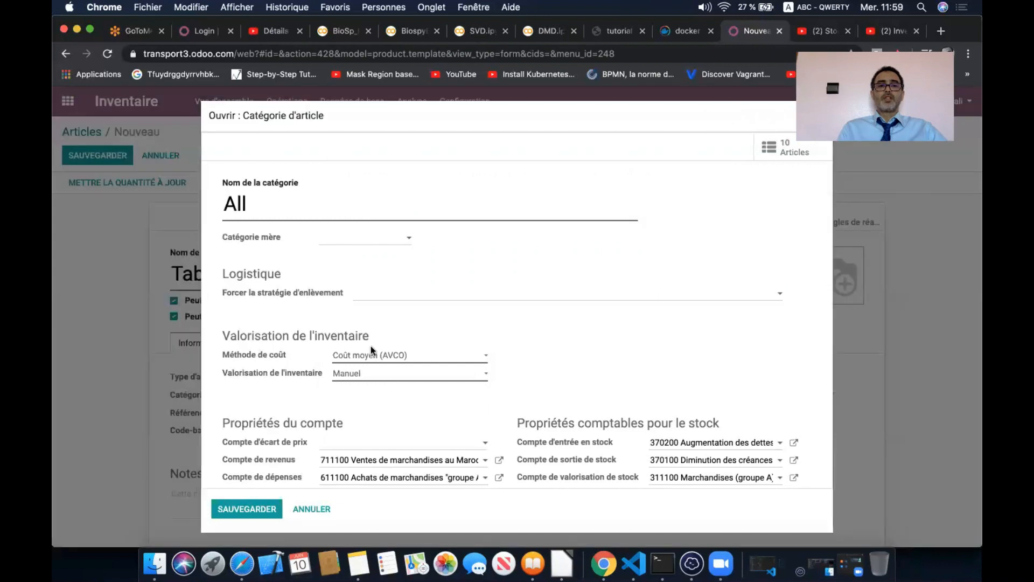
{"action": "left_click", "coordinate": [355, 379]}
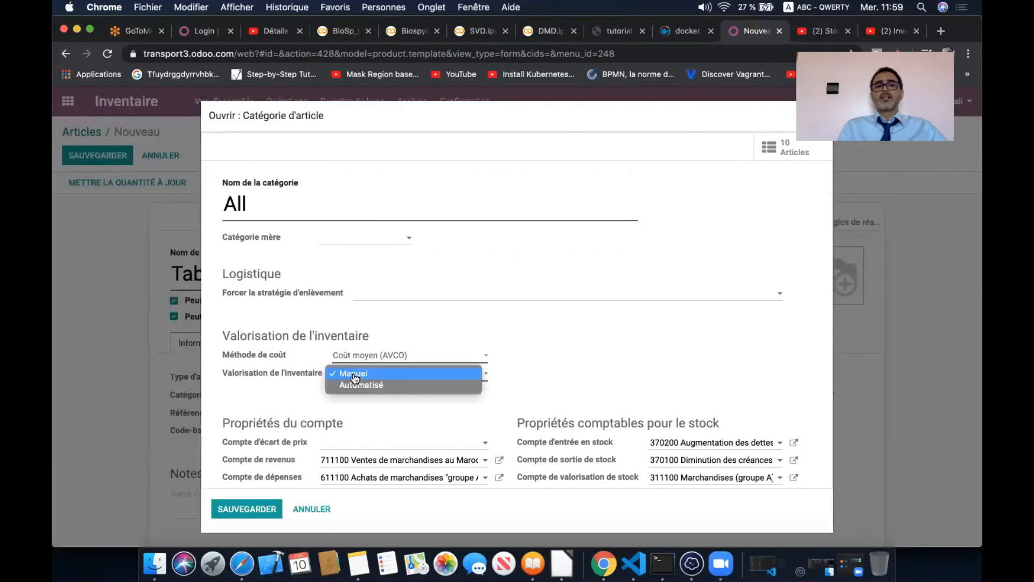
{"action": "left_click", "coordinate": [386, 386]}
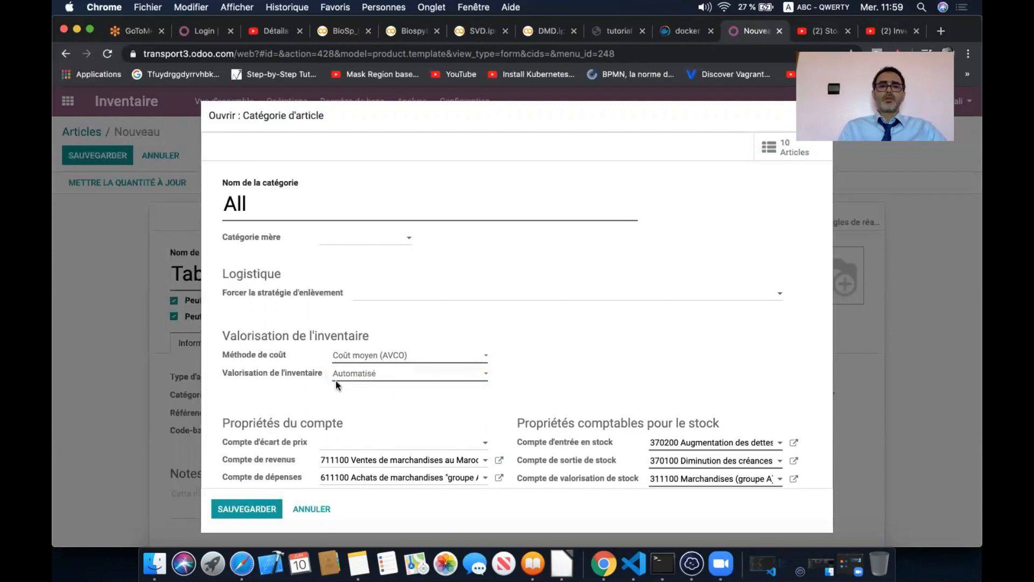
{"action": "left_click", "coordinate": [251, 509]}
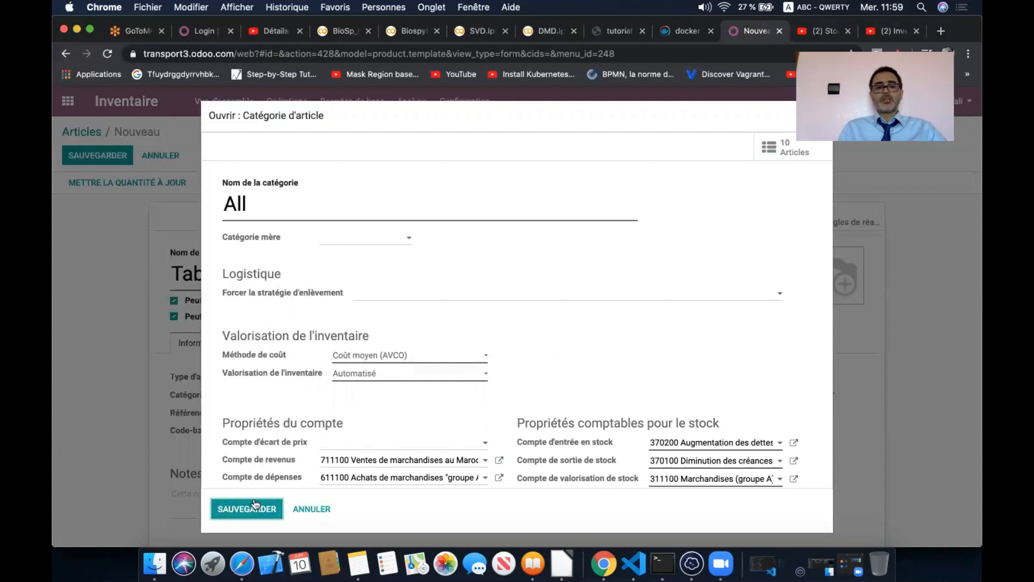
{"action": "left_click", "coordinate": [255, 505]}
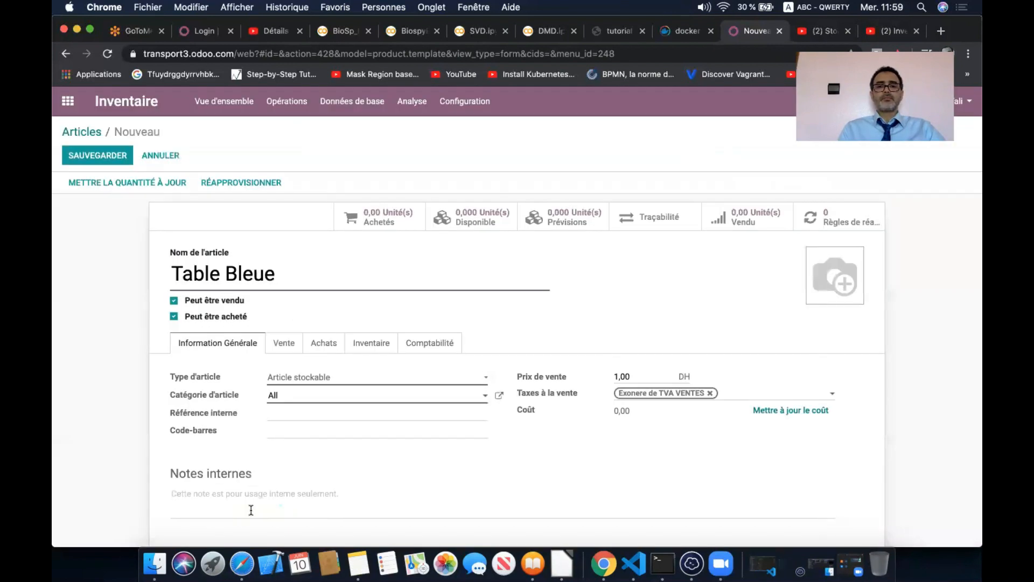
- Replace the sales tax of the article Table Bleue with TVA 20% VENTES and save the article
{"action": "left_click", "coordinate": [711, 394]}
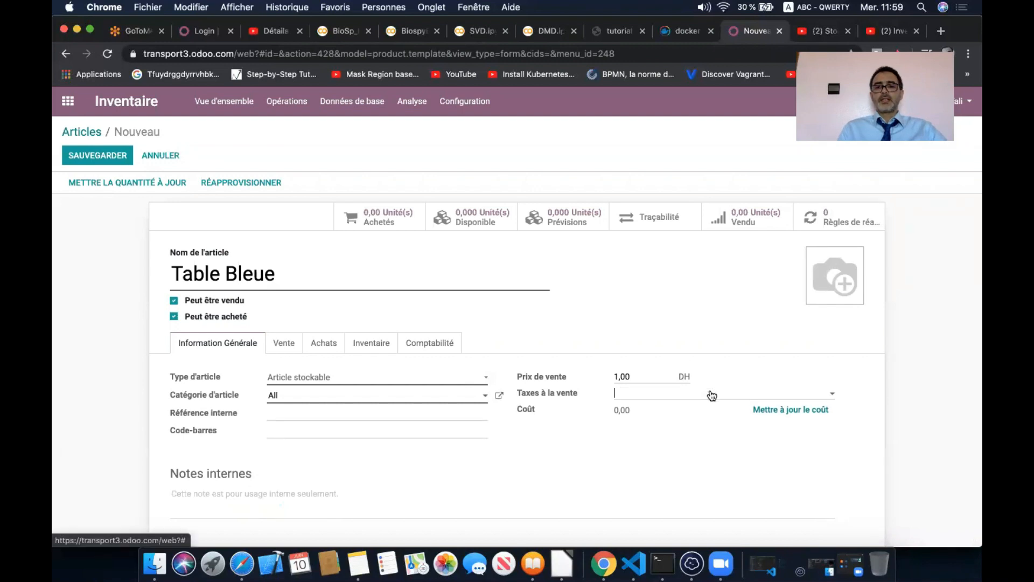
{"action": "left_click", "coordinate": [711, 394]}
{"action": "left_click", "coordinate": [685, 430]}
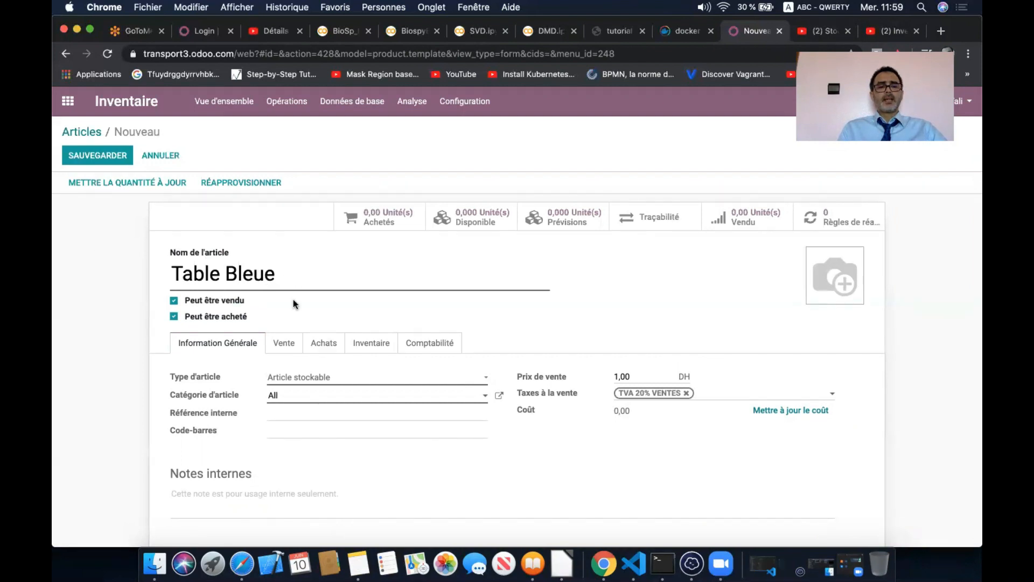
{"action": "left_click", "coordinate": [97, 156]}
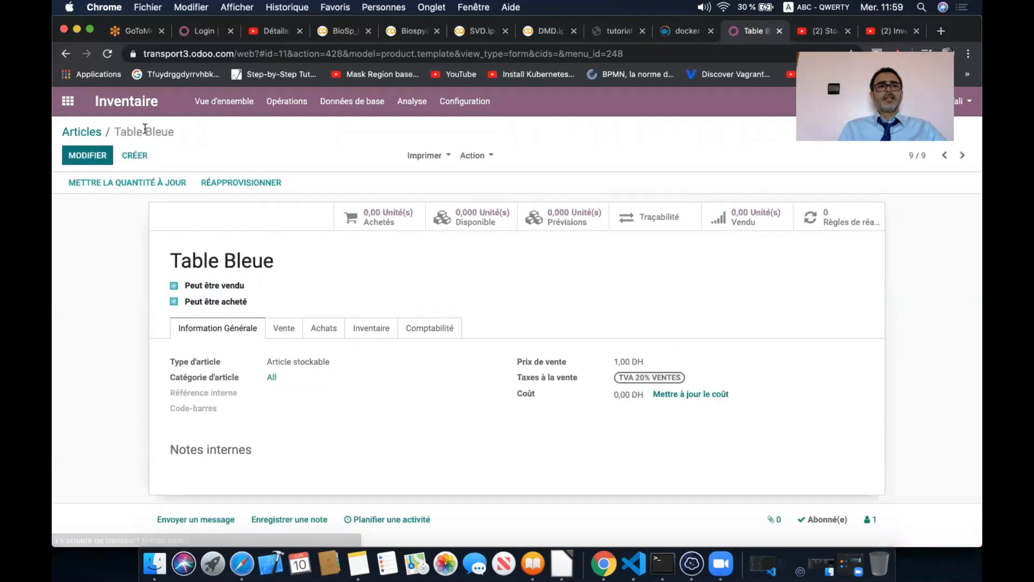
- Start a new request for quotation in the Achats application
{"action": "left_click", "coordinate": [70, 103]}
{"action": "left_click", "coordinate": [473, 207]}
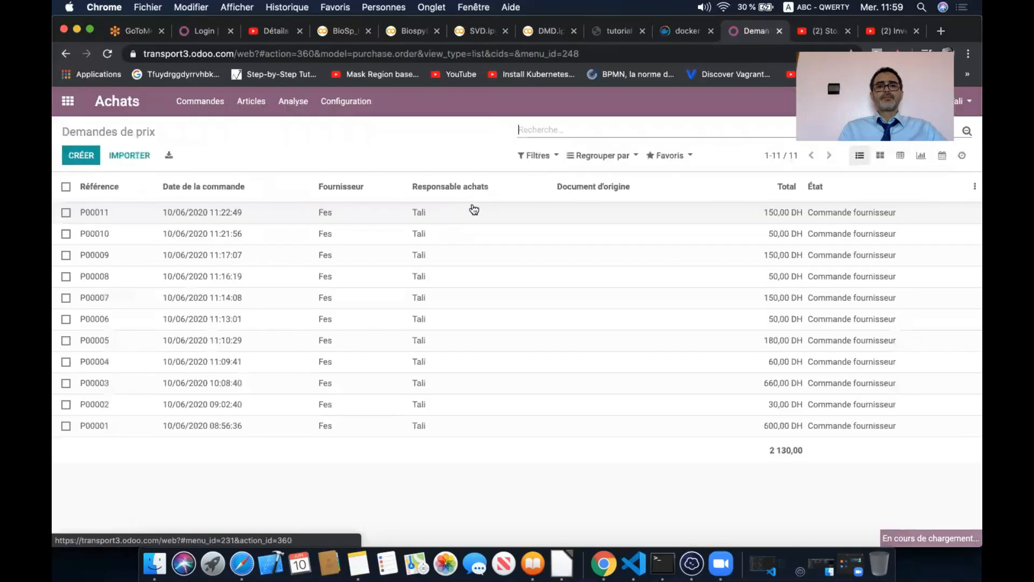
{"action": "left_click", "coordinate": [92, 157]}
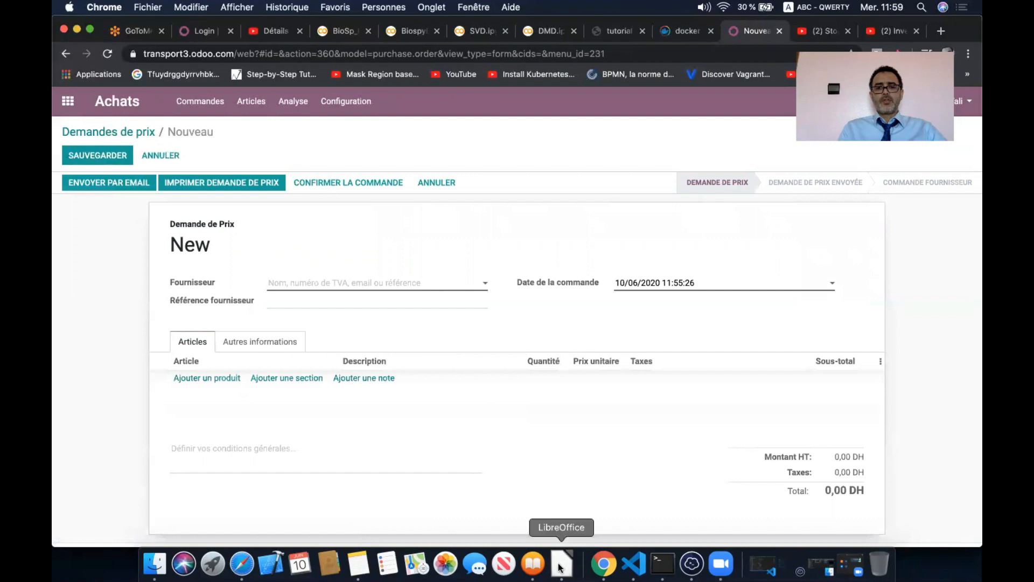
- Switch to the LibreOffice cost sheet and check the quantity and purchase price of Commande 1
{"action": "left_click", "coordinate": [560, 566]}
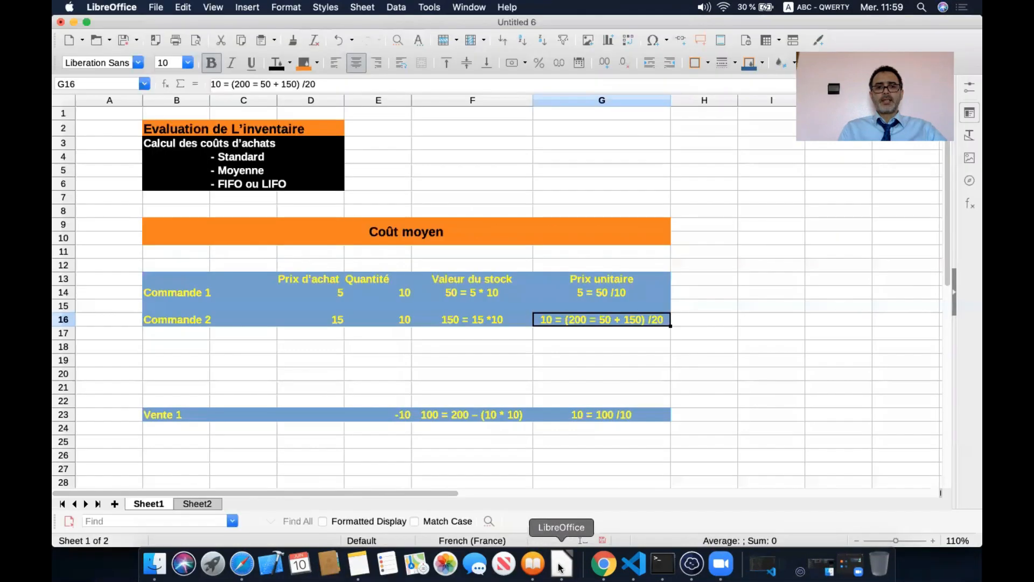
{"action": "left_click", "coordinate": [385, 293]}
{"action": "left_click", "coordinate": [309, 286]}
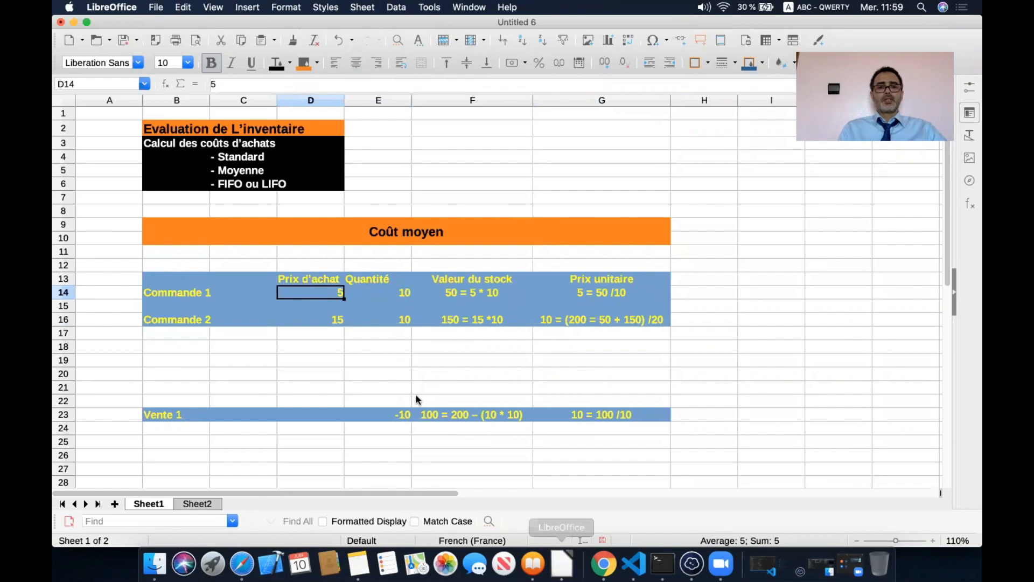
- Switch back to Odoo in Chrome and set Fes as the supplier of the new request for quotation
{"action": "left_click", "coordinate": [602, 565]}
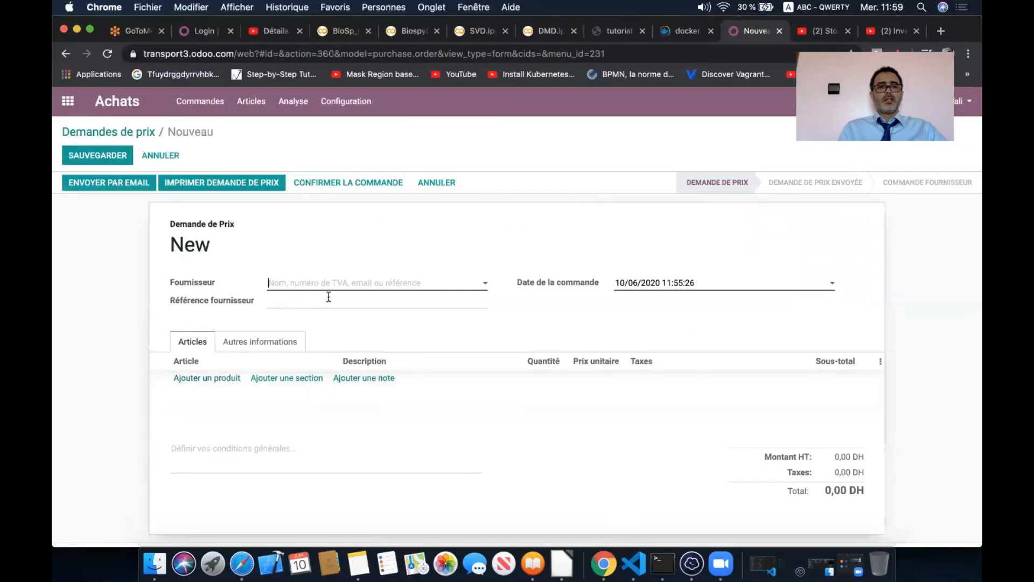
{"action": "left_click", "coordinate": [330, 284]}
{"action": "left_click", "coordinate": [298, 300]}
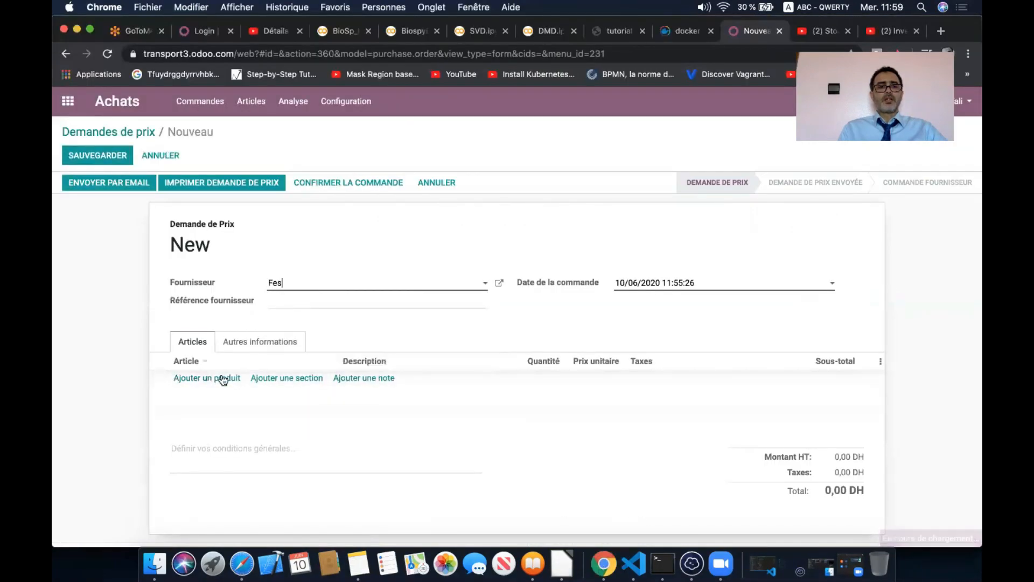
- Add an order line for Table Bleue with quantity 10 and unit price 5
{"action": "left_click", "coordinate": [219, 380]}
{"action": "left_click", "coordinate": [215, 379]}
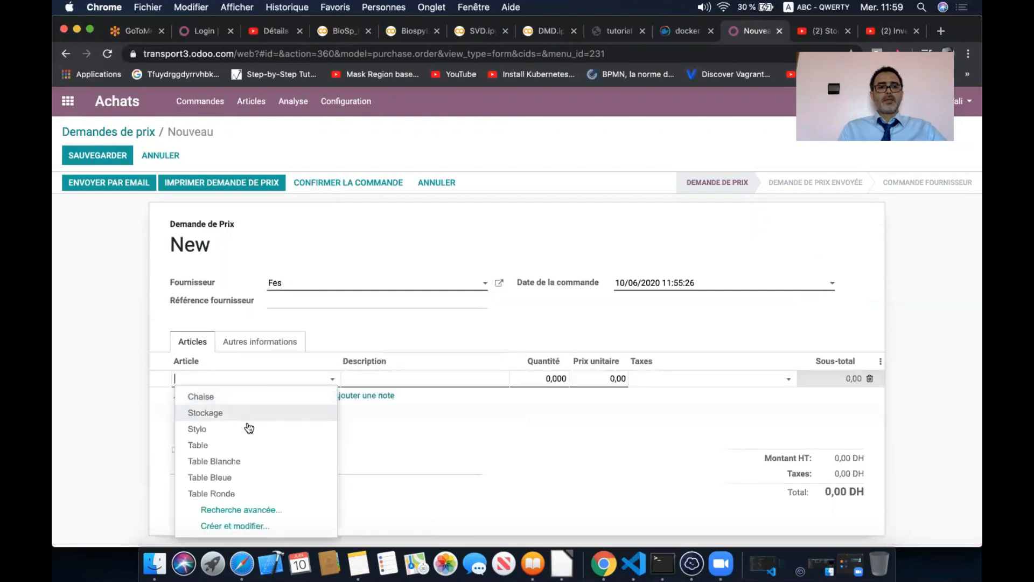
{"action": "left_click", "coordinate": [259, 477]}
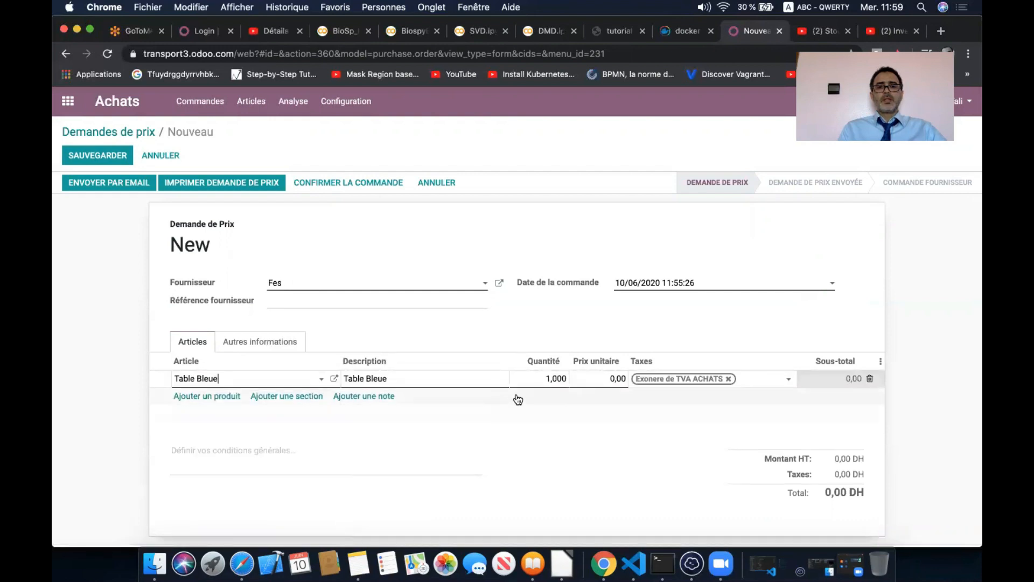
{"action": "left_click", "coordinate": [536, 386]}
{"action": "type", "text": "10"}
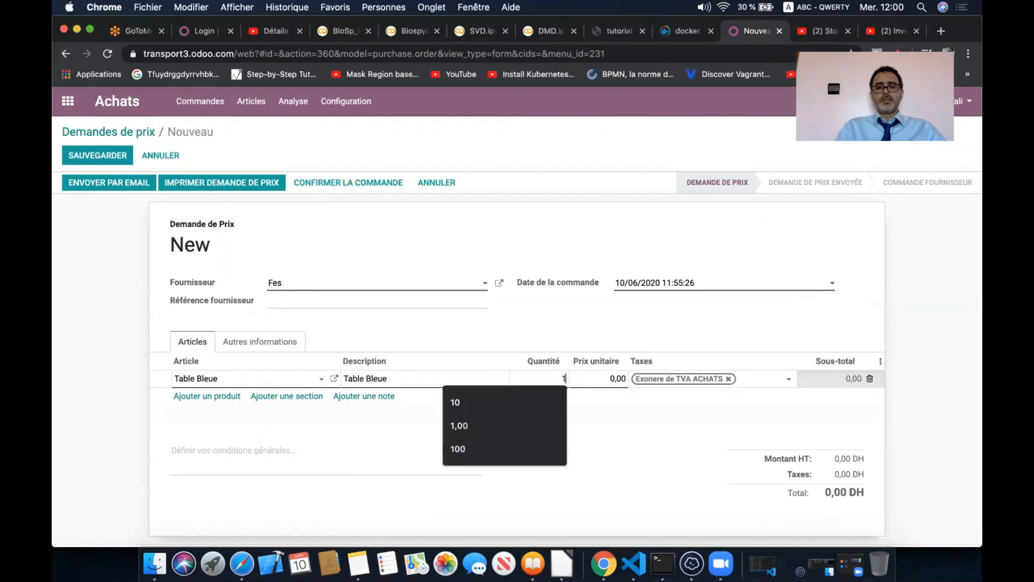
{"action": "left_click", "coordinate": [608, 373]}
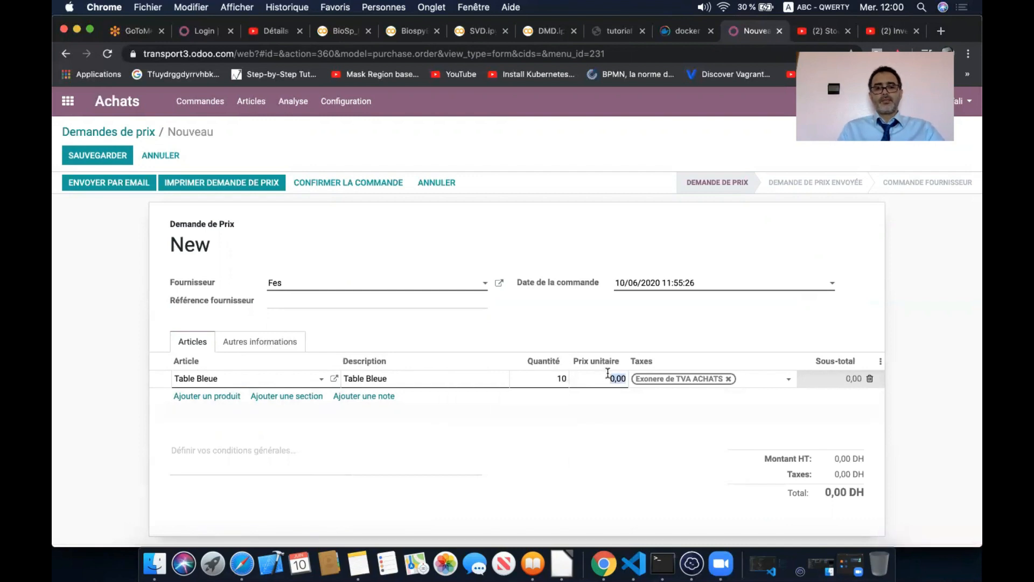
{"action": "type", "text": "5"}
{"action": "left_click", "coordinate": [707, 437]}
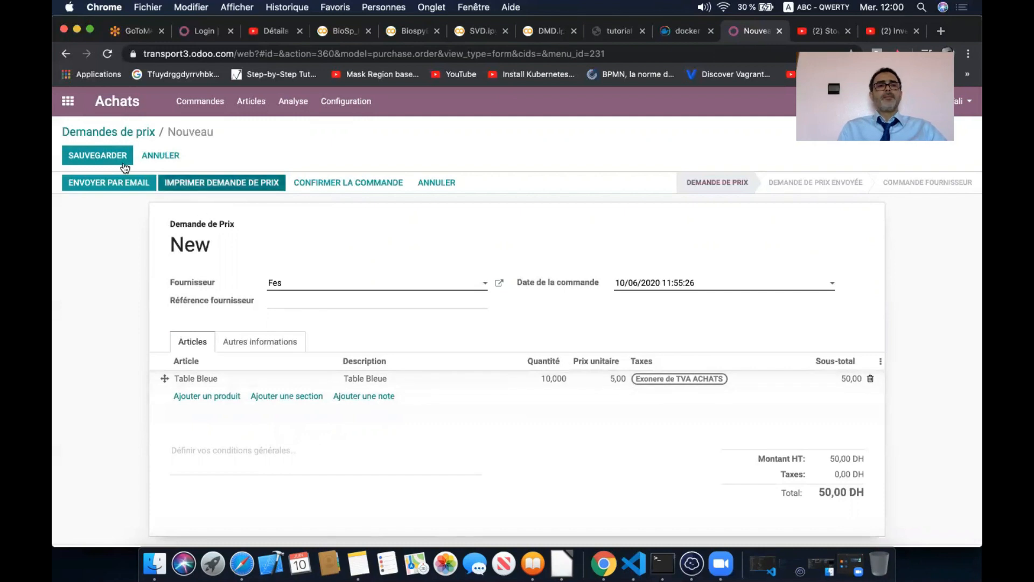
- Confirm the purchase order and validate the receipt of its full ordered quantity
{"action": "left_click", "coordinate": [325, 181]}
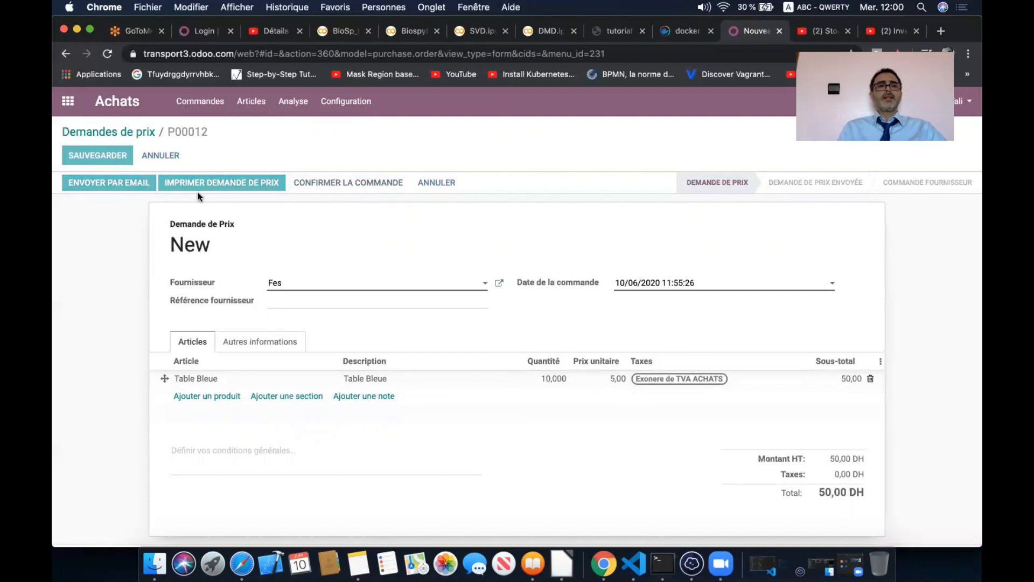
{"action": "left_click", "coordinate": [121, 183]}
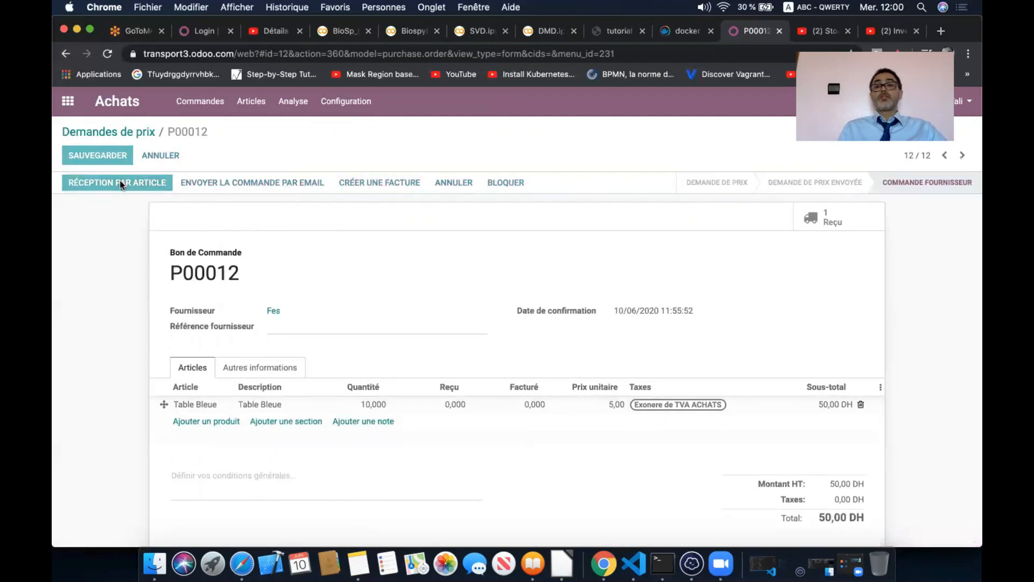
{"action": "left_click", "coordinate": [85, 183]}
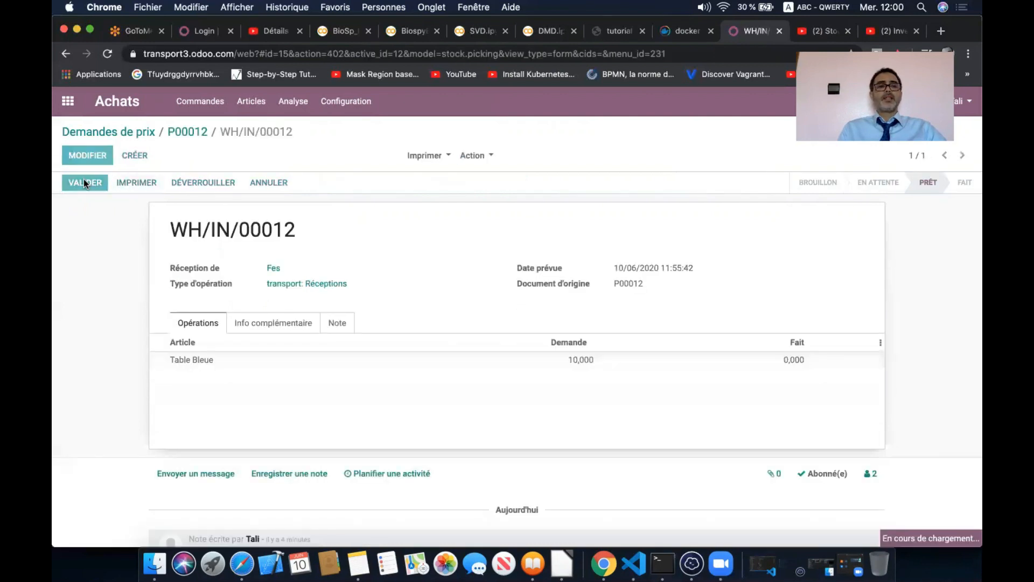
{"action": "left_click", "coordinate": [235, 215]}
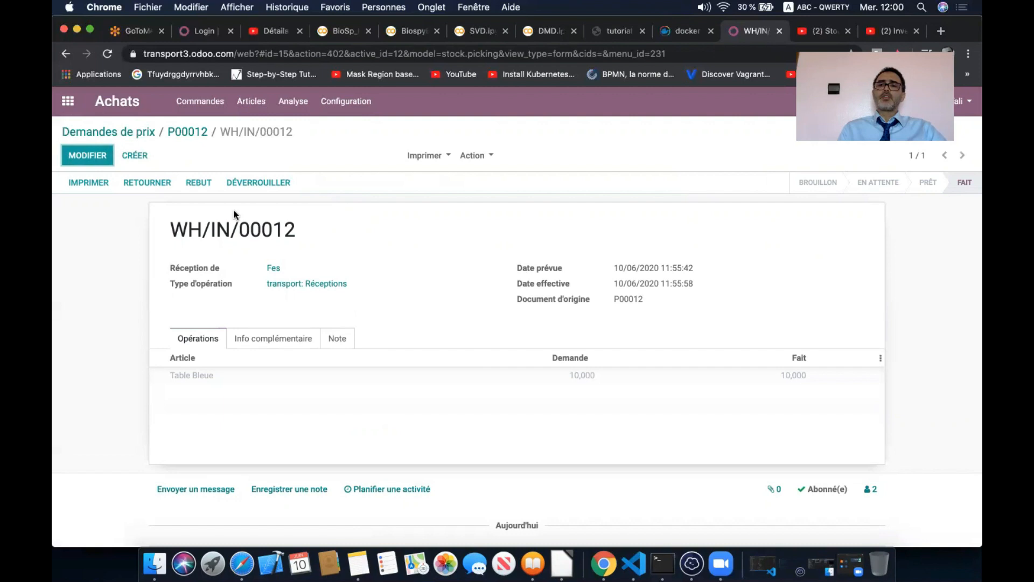
- Examine the stock valuation entries of Table Bleue in the Inventaire application's Valorisation de l'inventaire report
{"action": "left_click", "coordinate": [143, 132]}
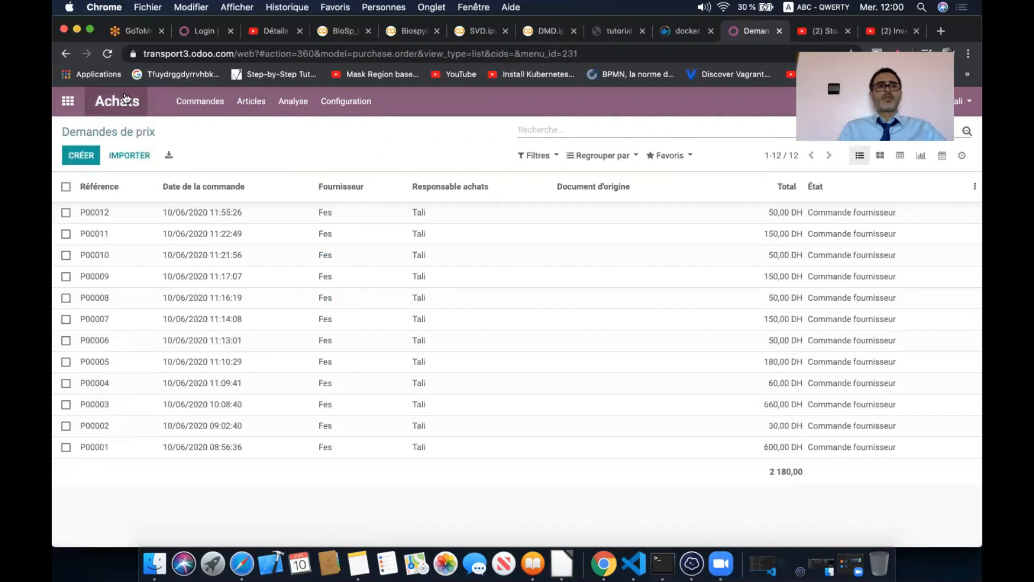
{"action": "left_click", "coordinate": [72, 101]}
{"action": "left_click", "coordinate": [565, 210]}
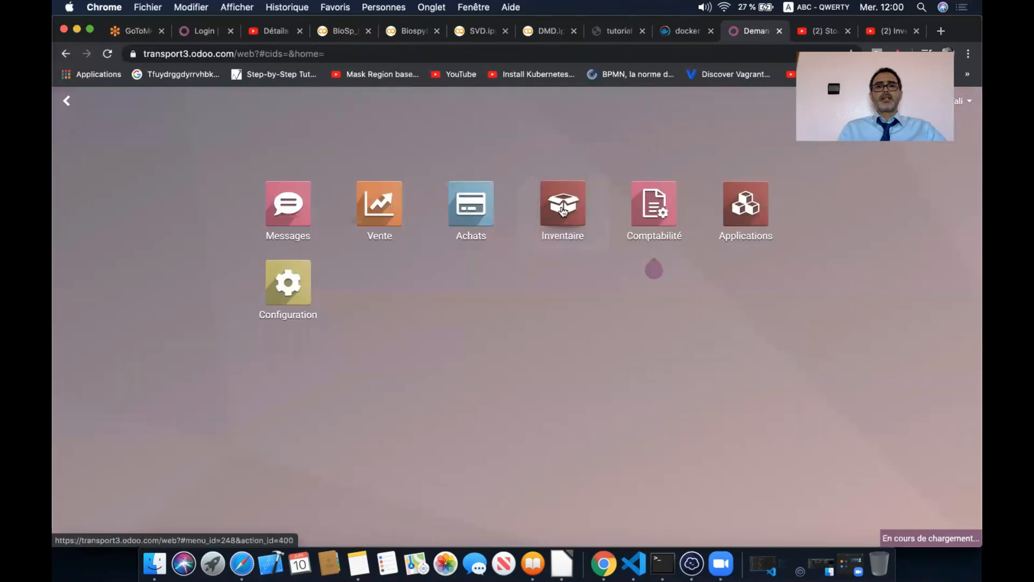
{"action": "left_click", "coordinate": [422, 102]}
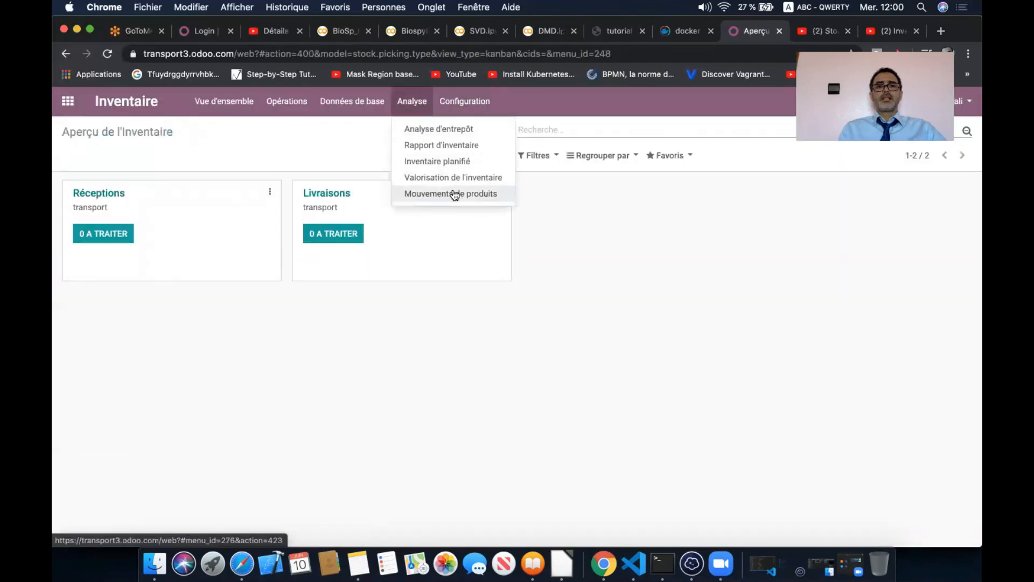
{"action": "left_click", "coordinate": [435, 179]}
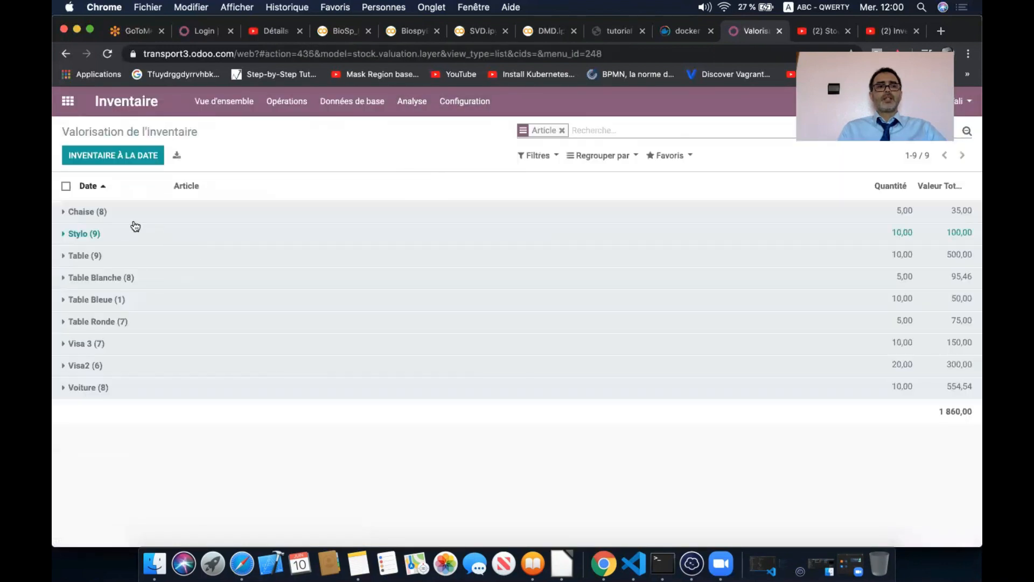
{"action": "left_click", "coordinate": [117, 300]}
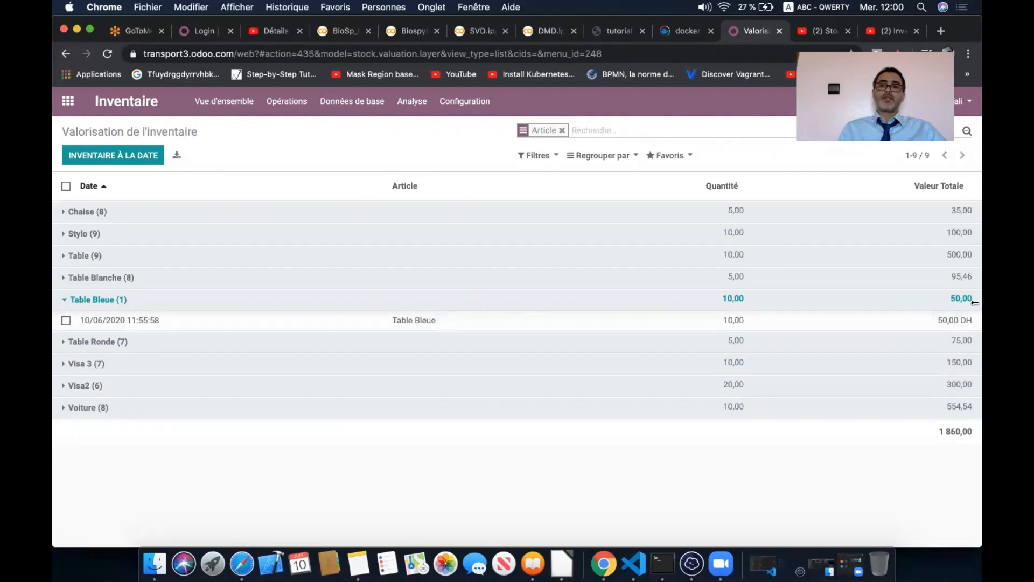
- Create another request for quotation in the Achats application with Fes as the supplier
{"action": "left_click", "coordinate": [67, 105]}
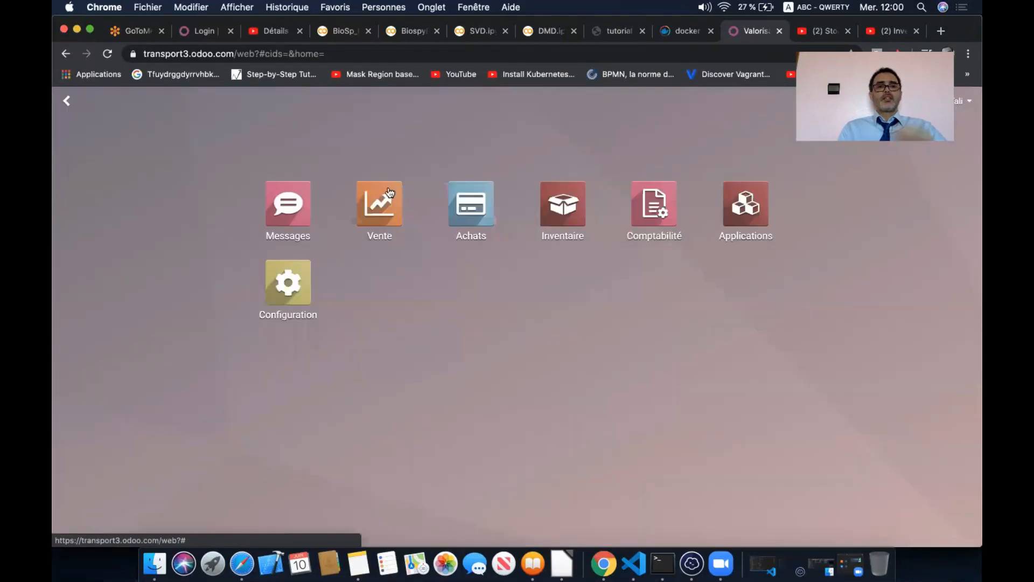
{"action": "left_click", "coordinate": [472, 217]}
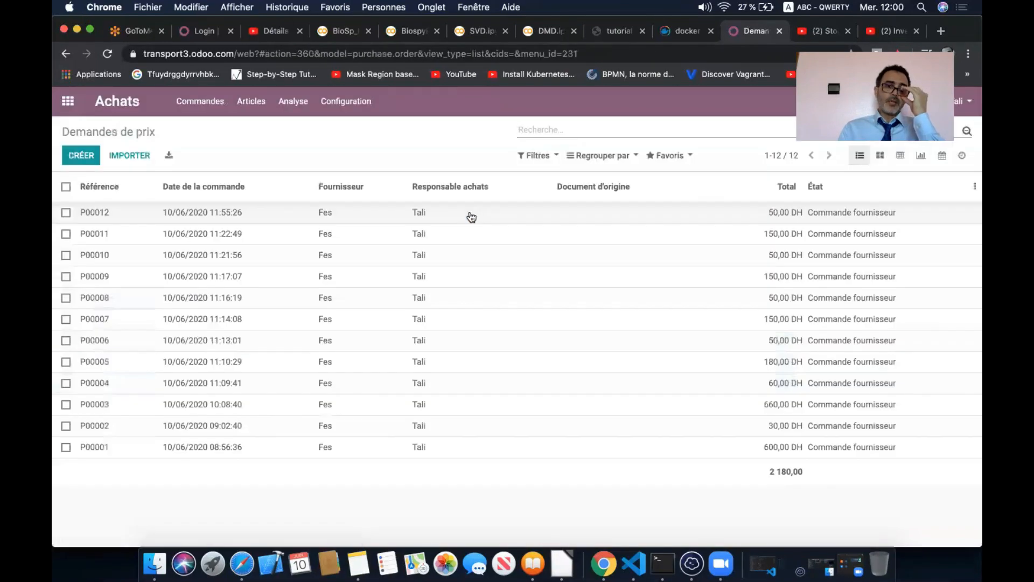
{"action": "left_click", "coordinate": [82, 156]}
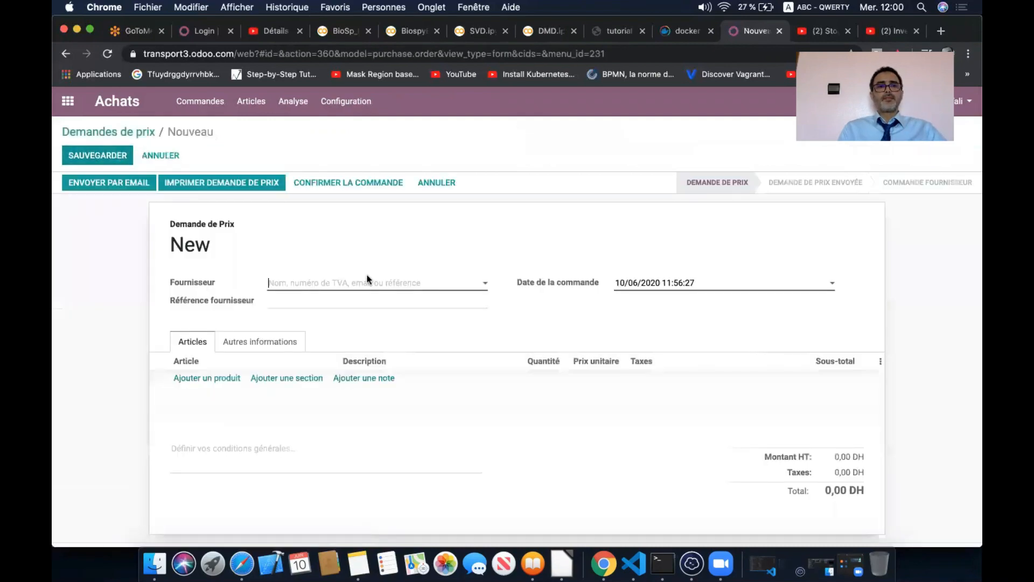
{"action": "left_click", "coordinate": [364, 284]}
{"action": "left_click", "coordinate": [337, 301]}
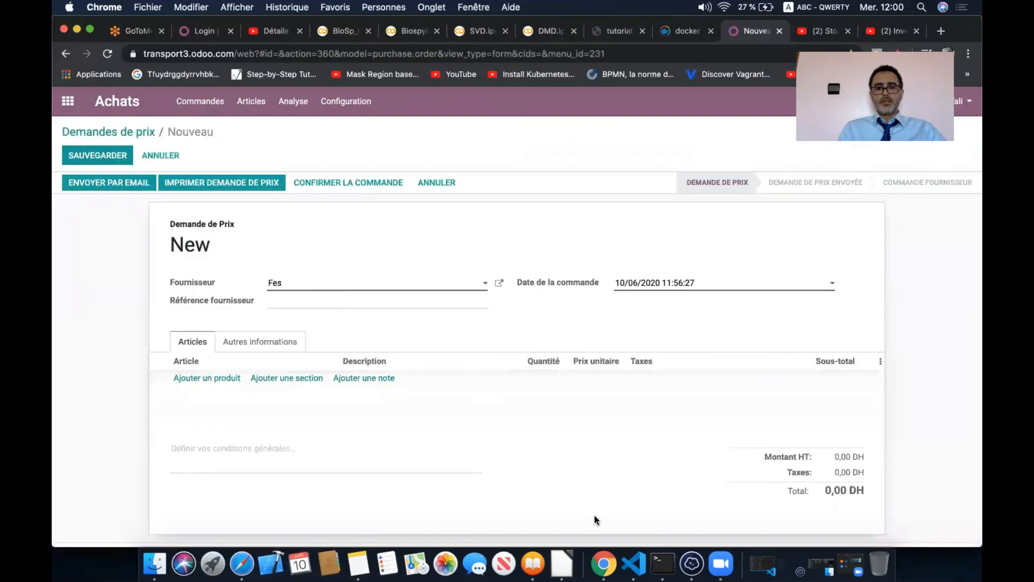
- Switch to the LibreOffice cost sheet and check the quantity and purchase price of Commande 2
{"action": "left_click", "coordinate": [562, 555]}
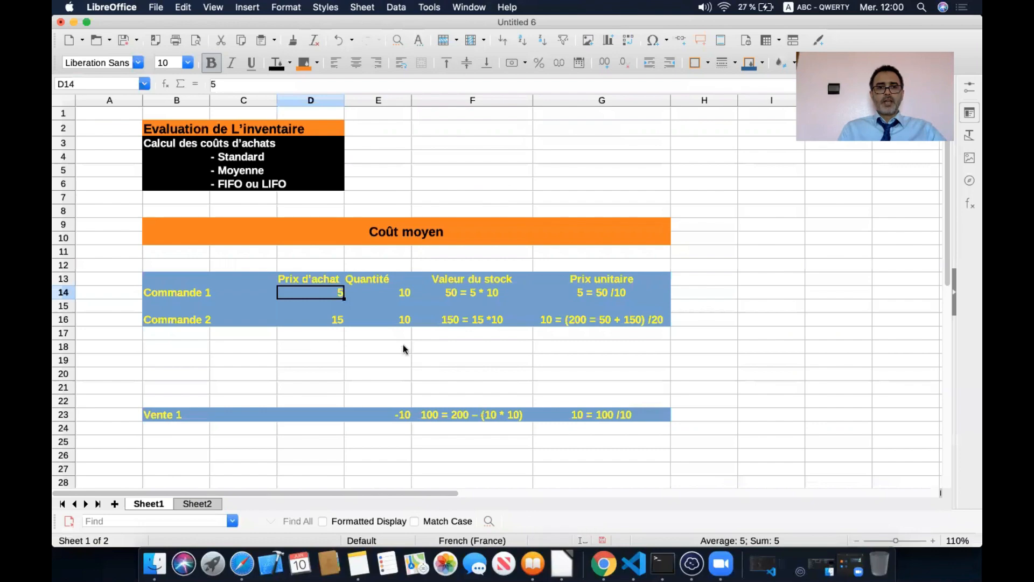
{"action": "left_click", "coordinate": [398, 321]}
{"action": "left_click", "coordinate": [316, 323]}
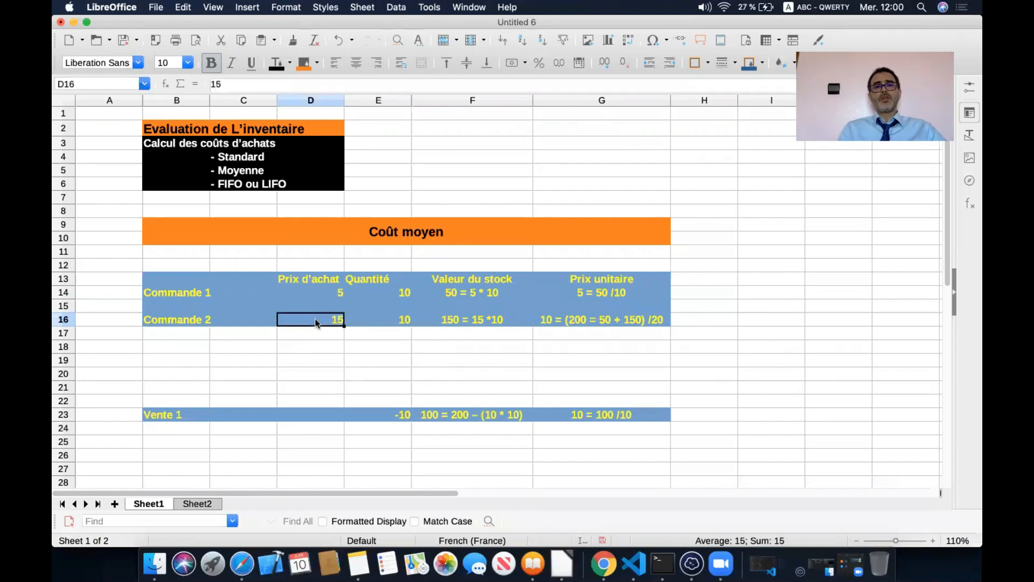
- Switch back to Odoo in Chrome, order Table Bleue with quantity 10 and unit price 15, and confirm the order
{"action": "left_click", "coordinate": [604, 564]}
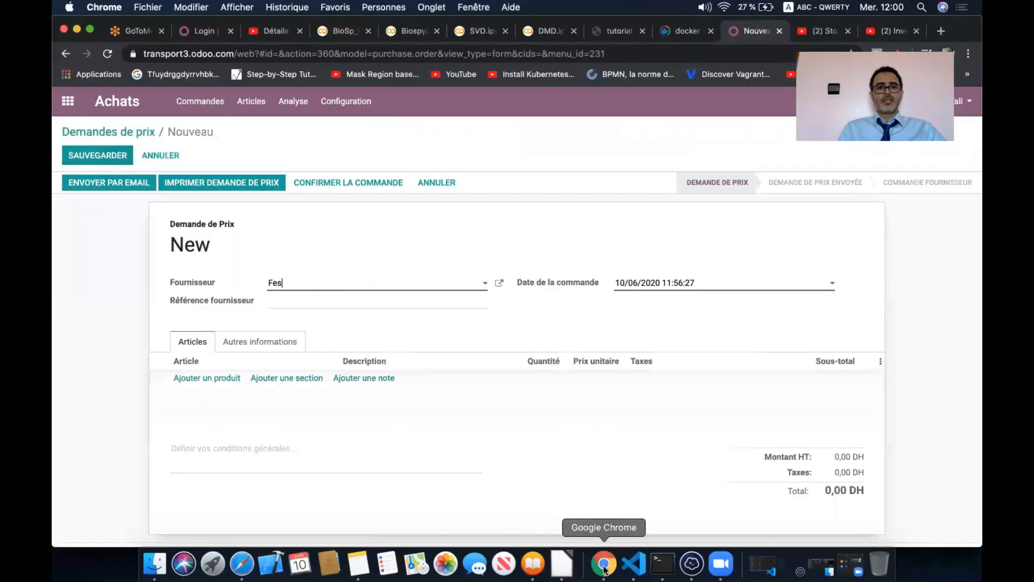
{"action": "left_click", "coordinate": [226, 379]}
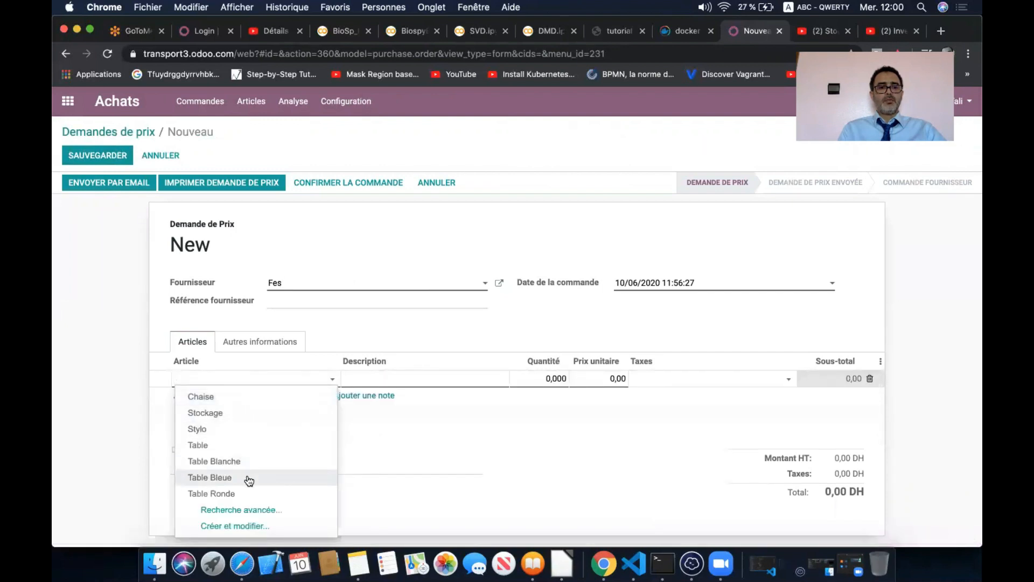
{"action": "left_click", "coordinate": [250, 478]}
{"action": "left_click", "coordinate": [532, 383]}
{"action": "type", "text": "10"}
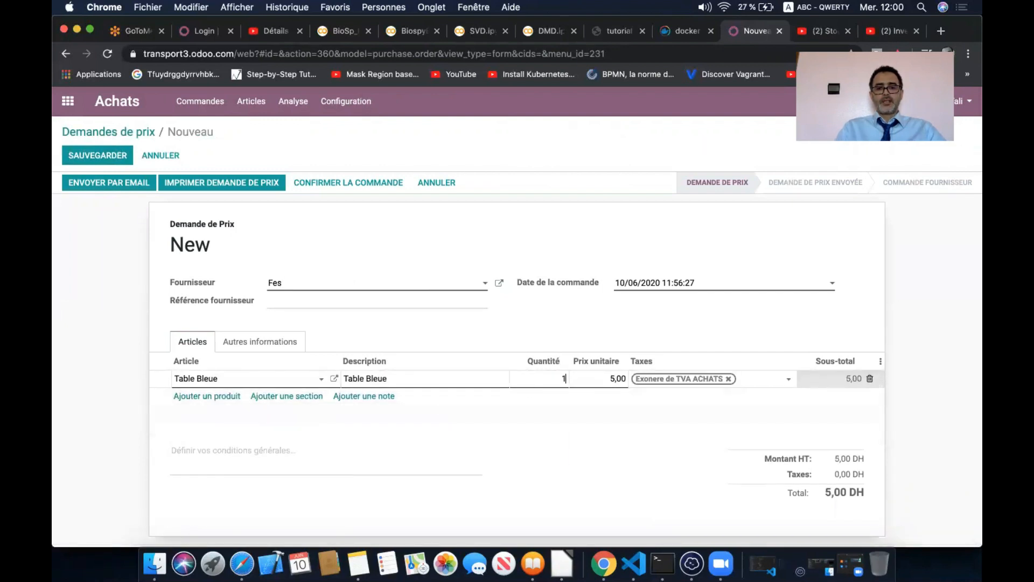
{"action": "left_click", "coordinate": [616, 379]}
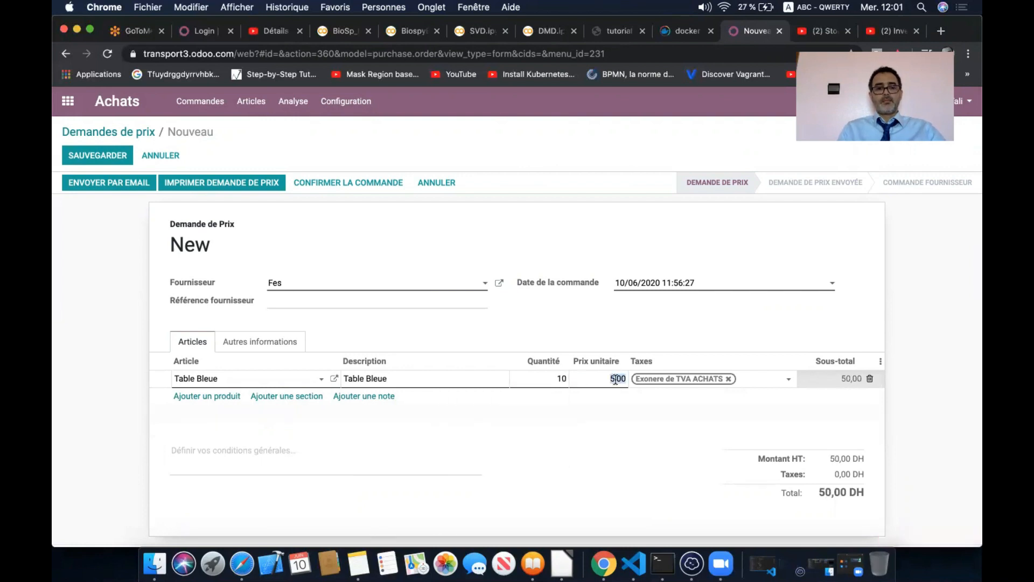
{"action": "type", "text": "15"}
{"action": "left_click", "coordinate": [596, 419]}
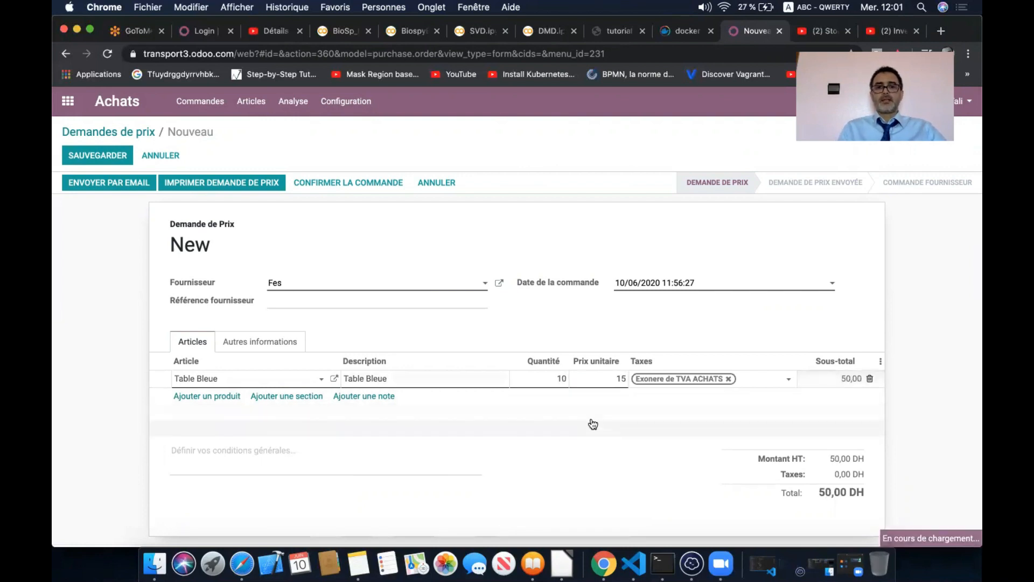
{"action": "left_click", "coordinate": [342, 183]}
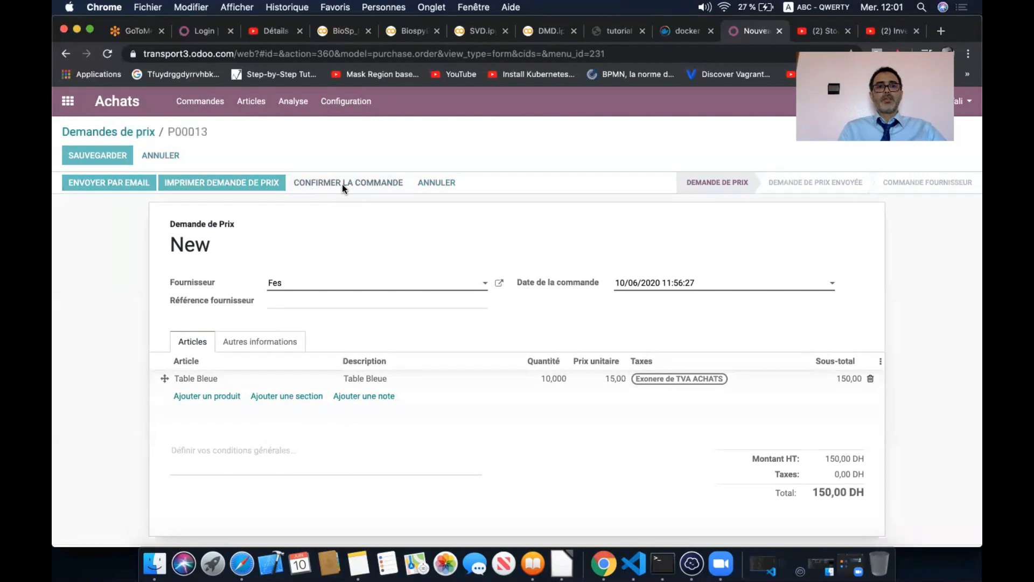
- Open the receipt of the Table Bleue purchase order and validate it for the full ordered quantity
{"action": "left_click", "coordinate": [124, 185]}
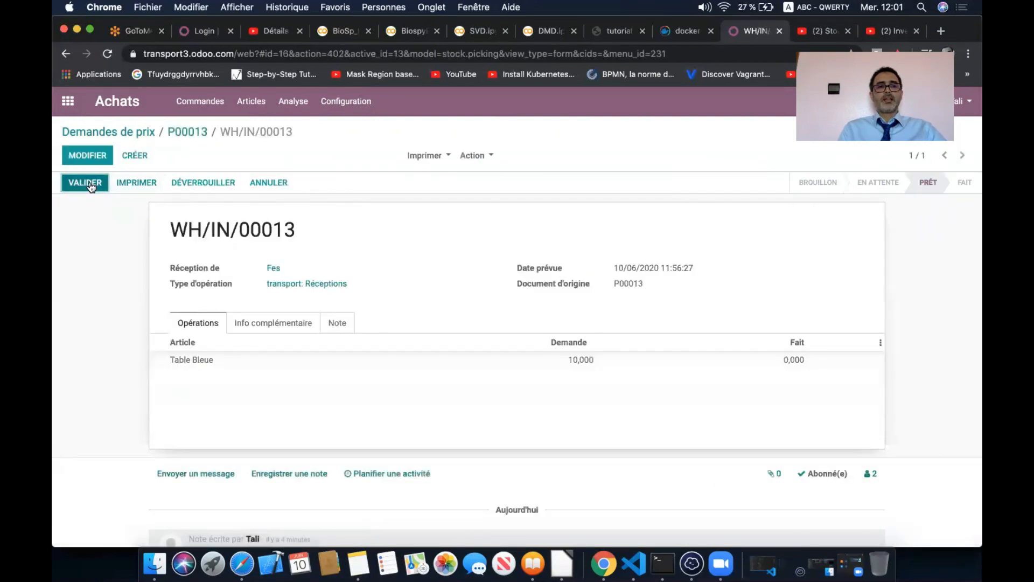
{"action": "left_click", "coordinate": [90, 182]}
{"action": "left_click", "coordinate": [247, 222]}
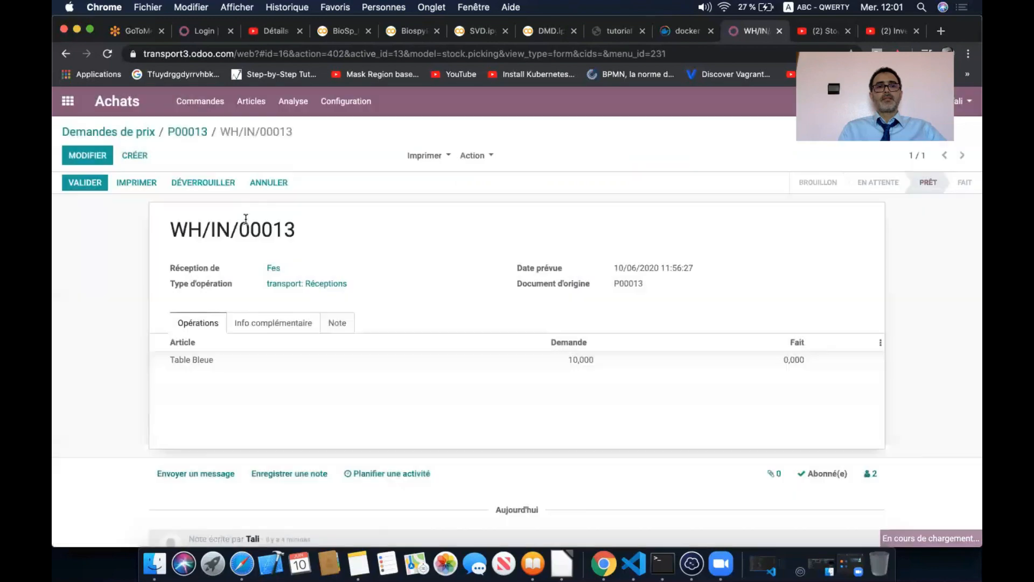
- Check the cost on Table Bleue's product record and compare it with the Commande 2 unit price in the LibreOffice cost sheet
{"action": "left_click", "coordinate": [256, 100]}
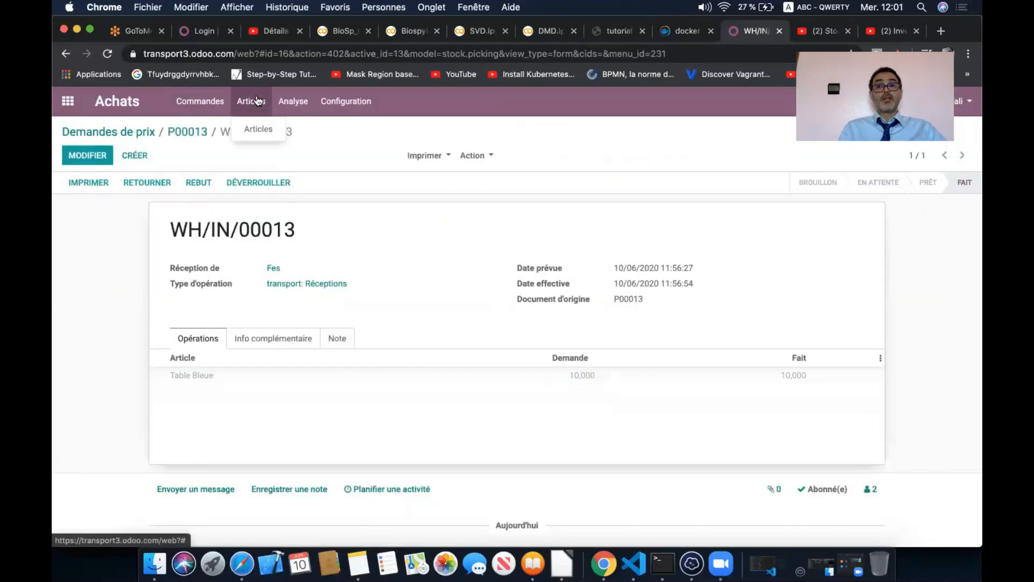
{"action": "left_click", "coordinate": [258, 127]}
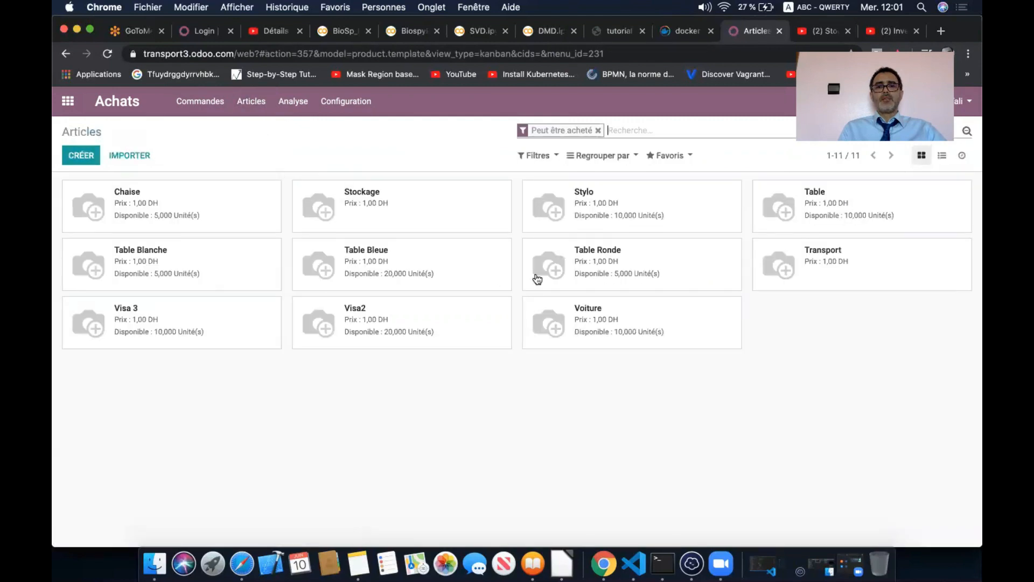
{"action": "left_click", "coordinate": [388, 268]}
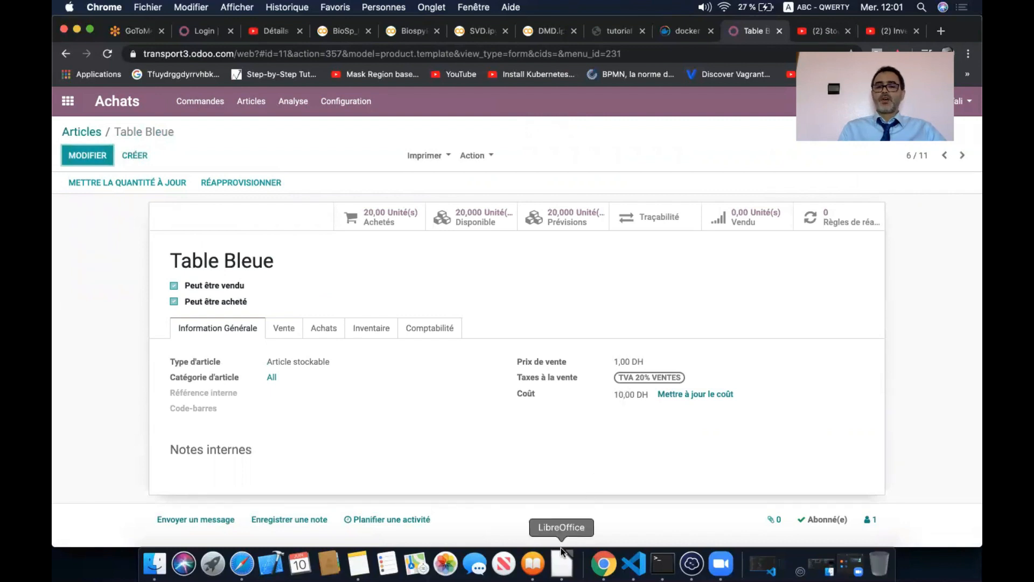
{"action": "left_click", "coordinate": [561, 564]}
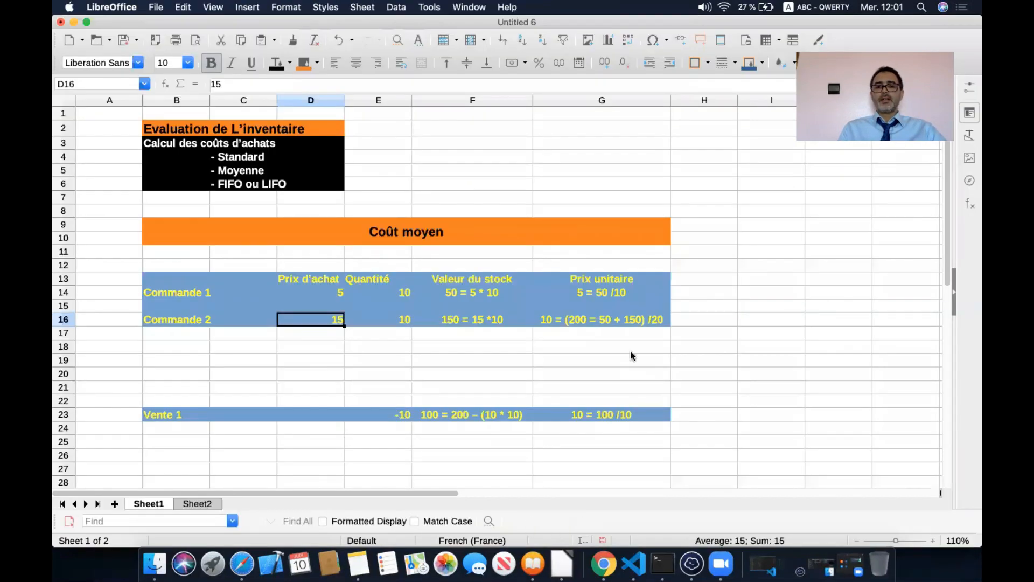
{"action": "left_click", "coordinate": [554, 321]}
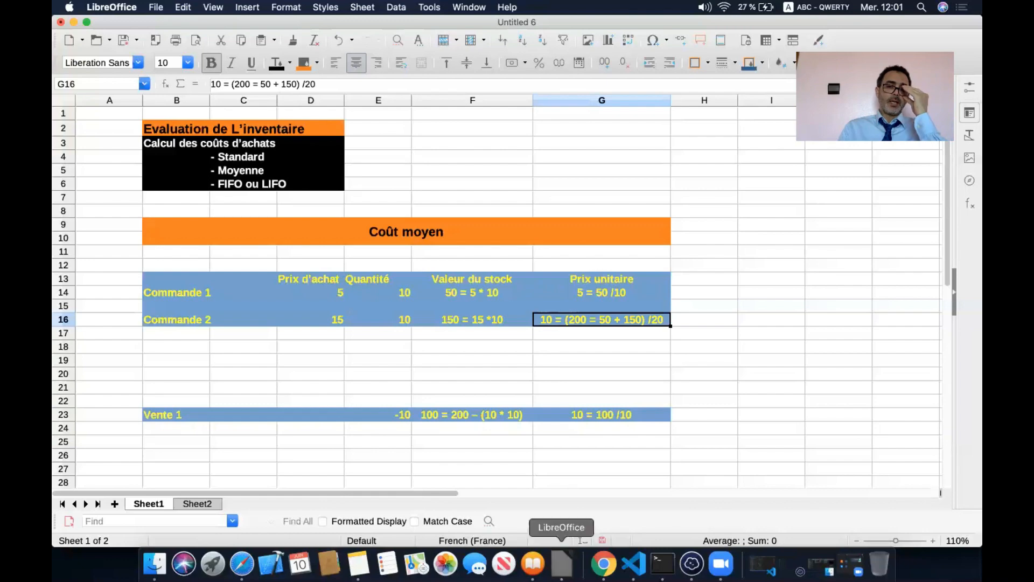
- Switch back to Odoo in Chrome and create a quotation in the Vente application with Fes as the customer
{"action": "left_click", "coordinate": [604, 564]}
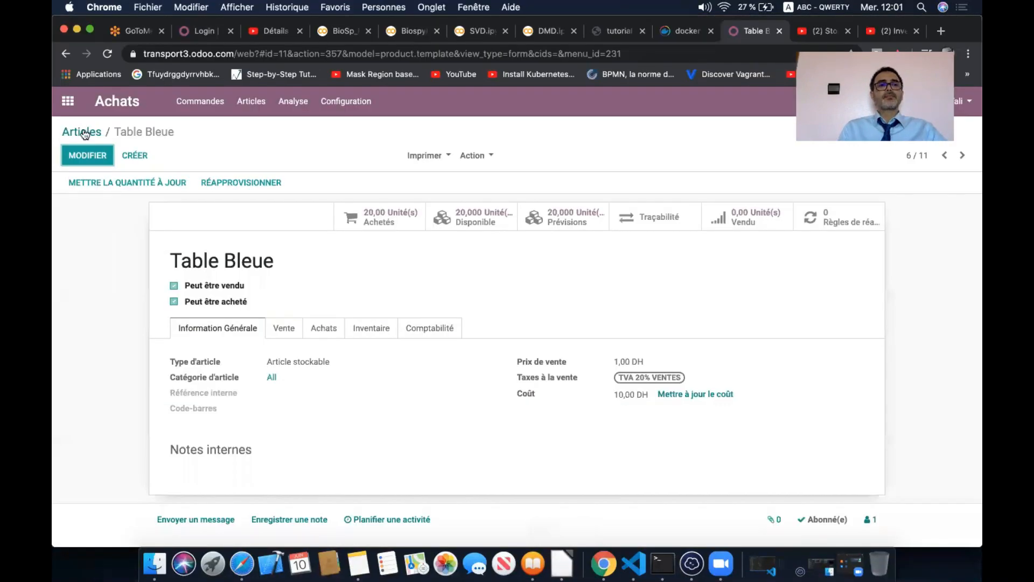
{"action": "left_click", "coordinate": [69, 110]}
{"action": "left_click", "coordinate": [378, 207]}
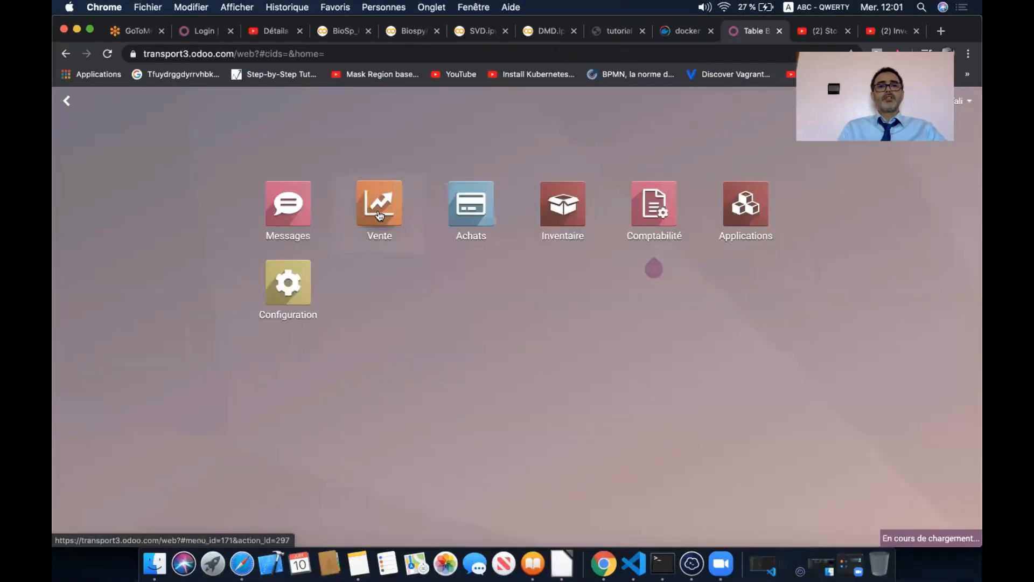
{"action": "left_click", "coordinate": [82, 155]}
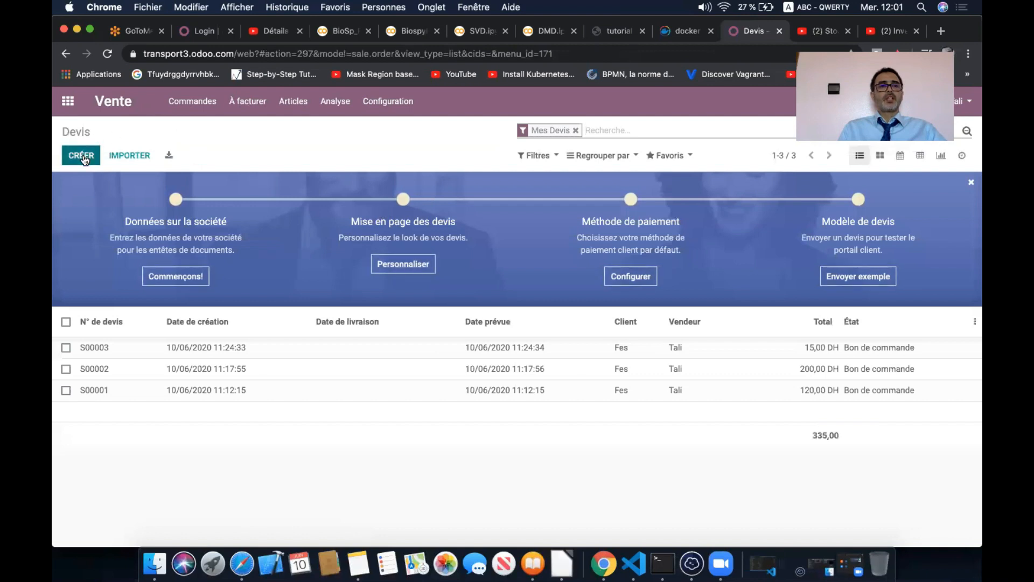
{"action": "left_click", "coordinate": [294, 302]}
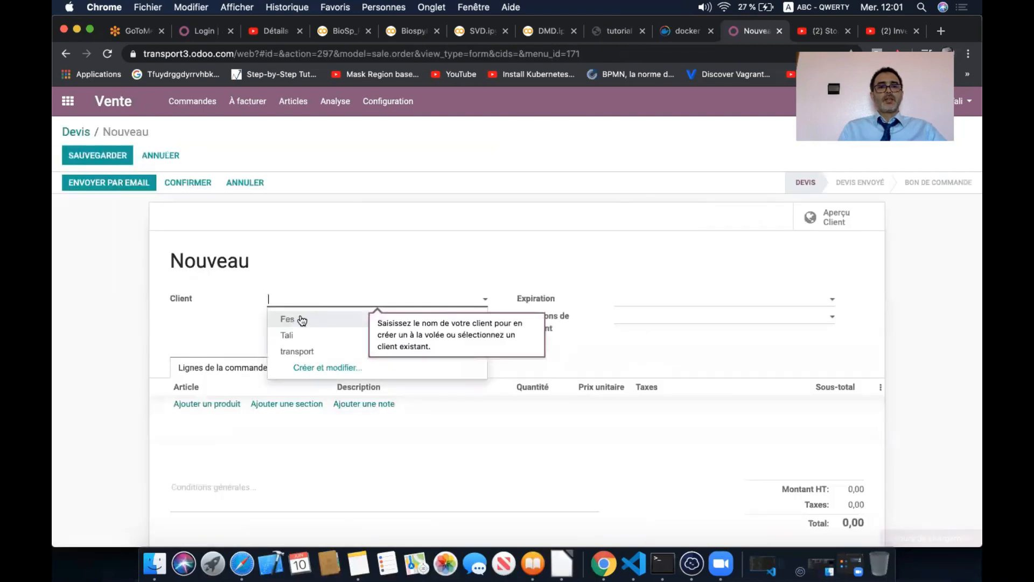
{"action": "left_click", "coordinate": [299, 321]}
- Add Table Bleue to the quotation with quantity 5 and unit price 20, and confirm the sales order
{"action": "left_click", "coordinate": [213, 405]}
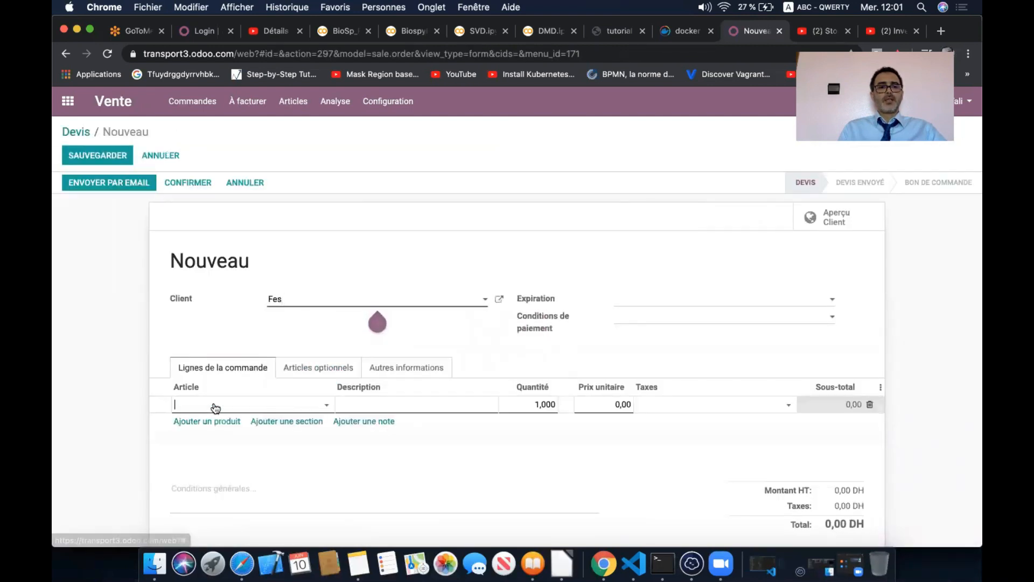
{"action": "left_click", "coordinate": [260, 338]}
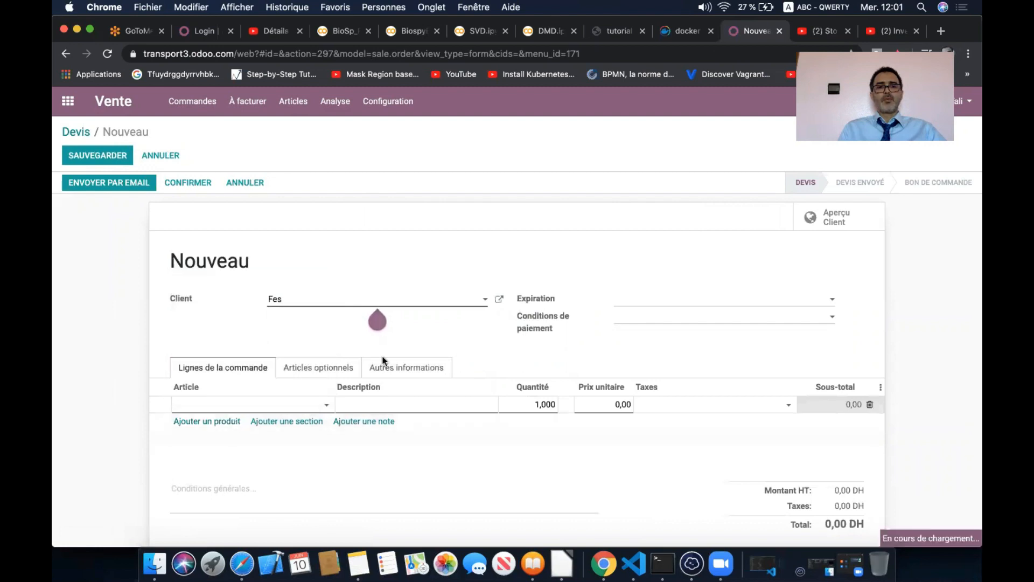
{"action": "left_click", "coordinate": [523, 404]}
{"action": "type", "text": "5"}
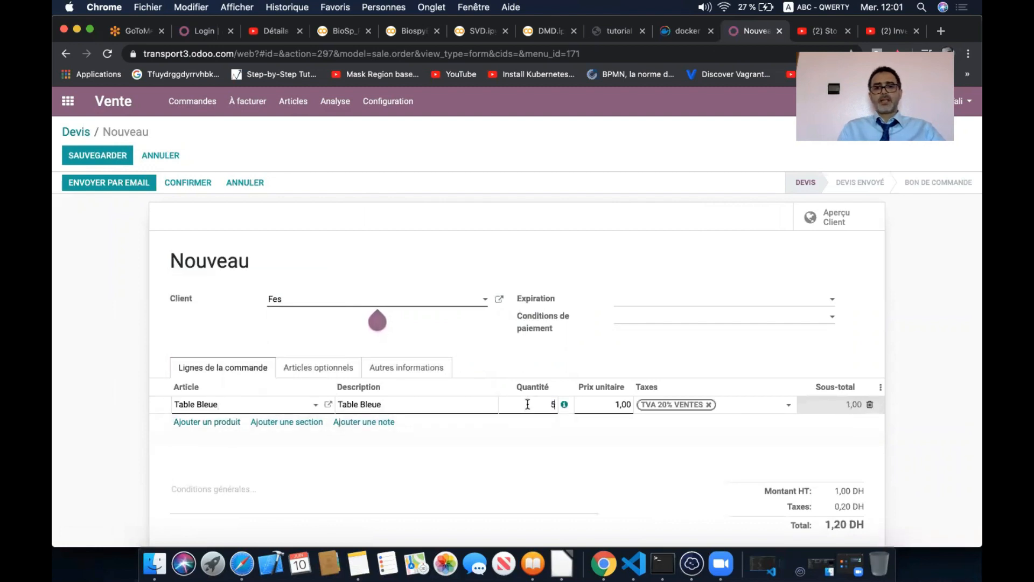
{"action": "left_click", "coordinate": [618, 405]}
{"action": "type", "text": "20"}
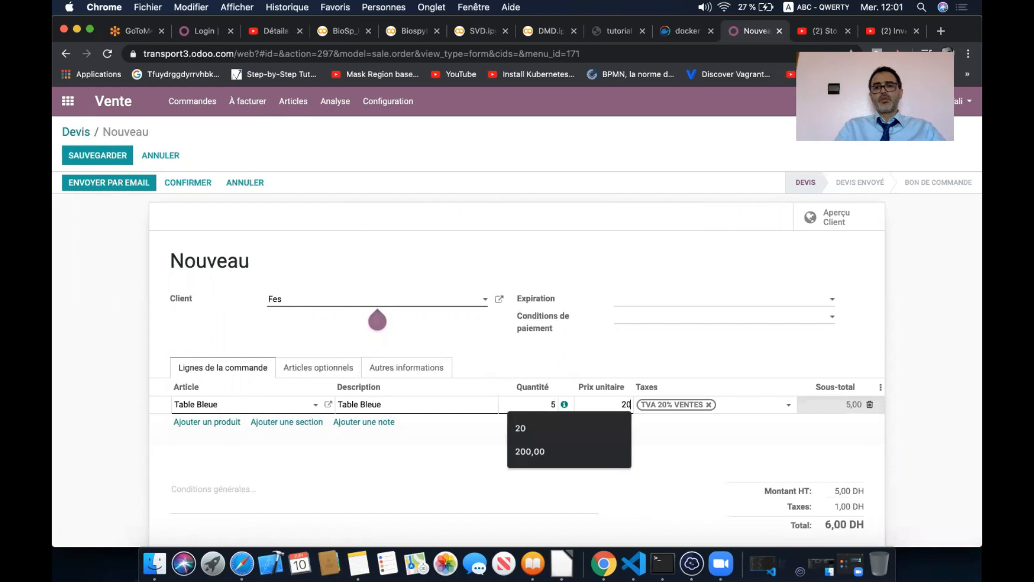
{"action": "left_click", "coordinate": [419, 519]}
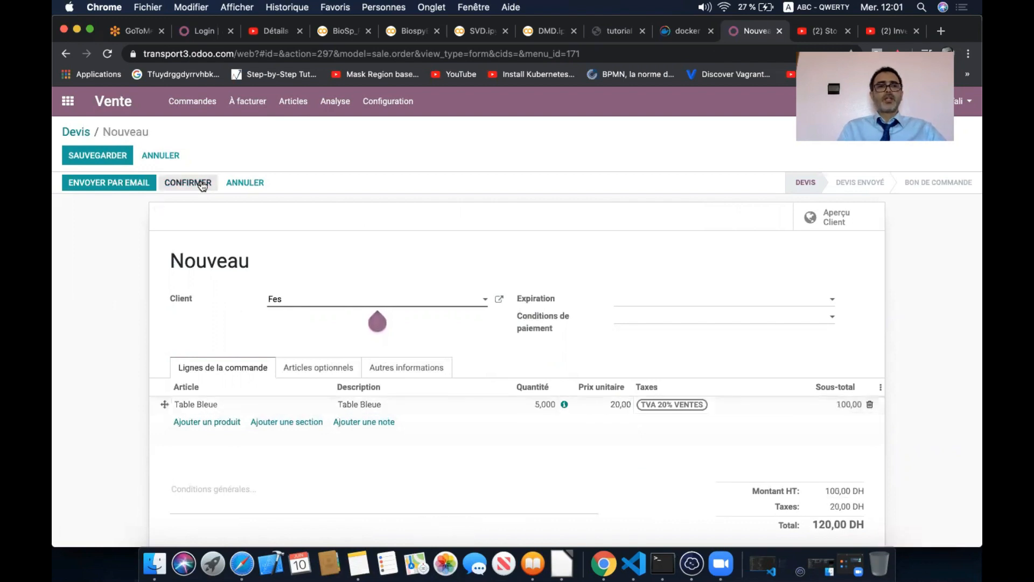
{"action": "left_click", "coordinate": [185, 182]}
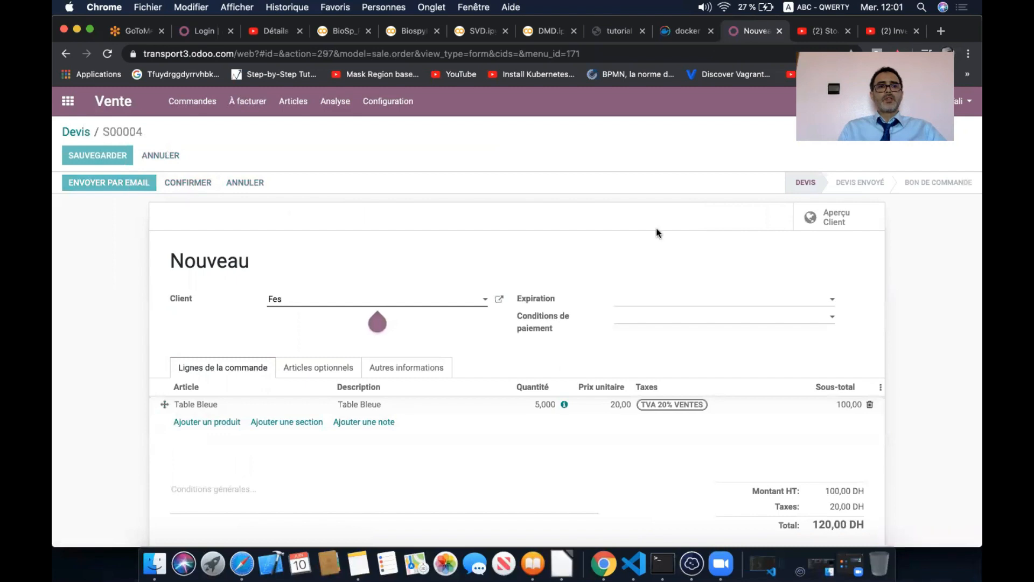
- Open the delivery of the sales order and validate it for the full quantity of Table Bleue
{"action": "left_click", "coordinate": [837, 217]}
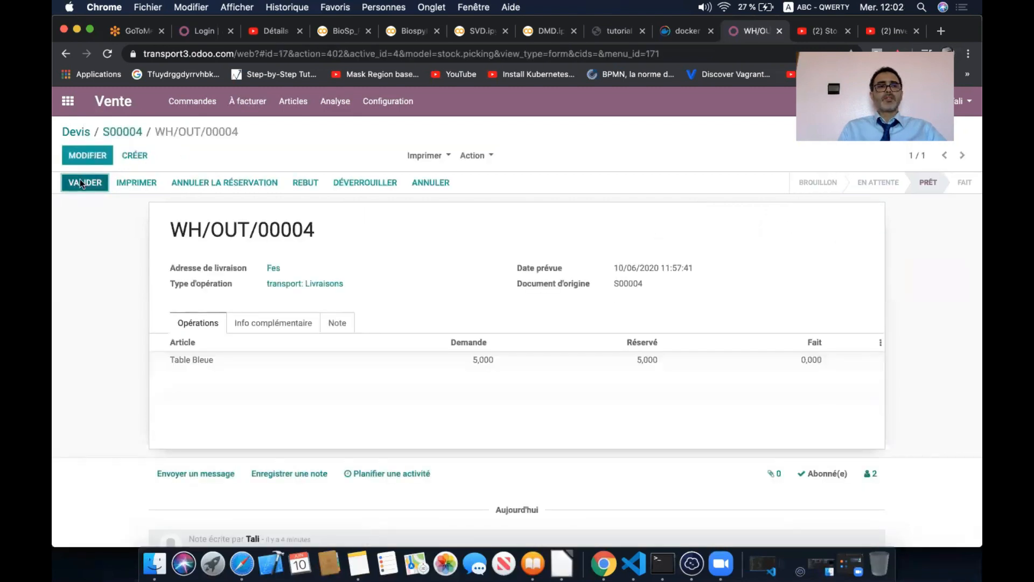
{"action": "left_click", "coordinate": [80, 183]}
{"action": "left_click", "coordinate": [239, 214]}
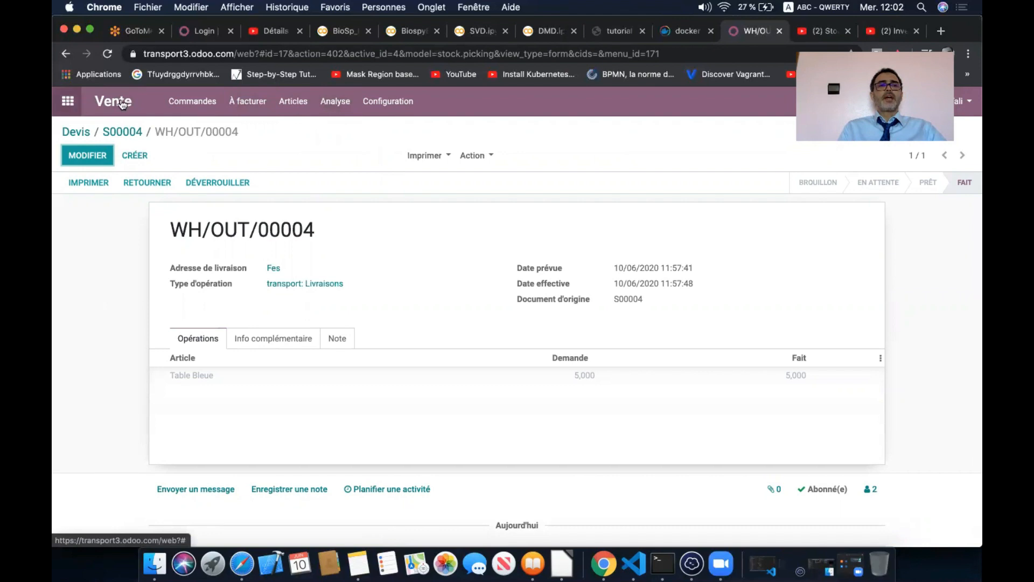
- Open Table Bleue's product record in the Vente application to check its cost and available quantity after the sale
{"action": "left_click", "coordinate": [293, 101]}
{"action": "left_click", "coordinate": [312, 131]}
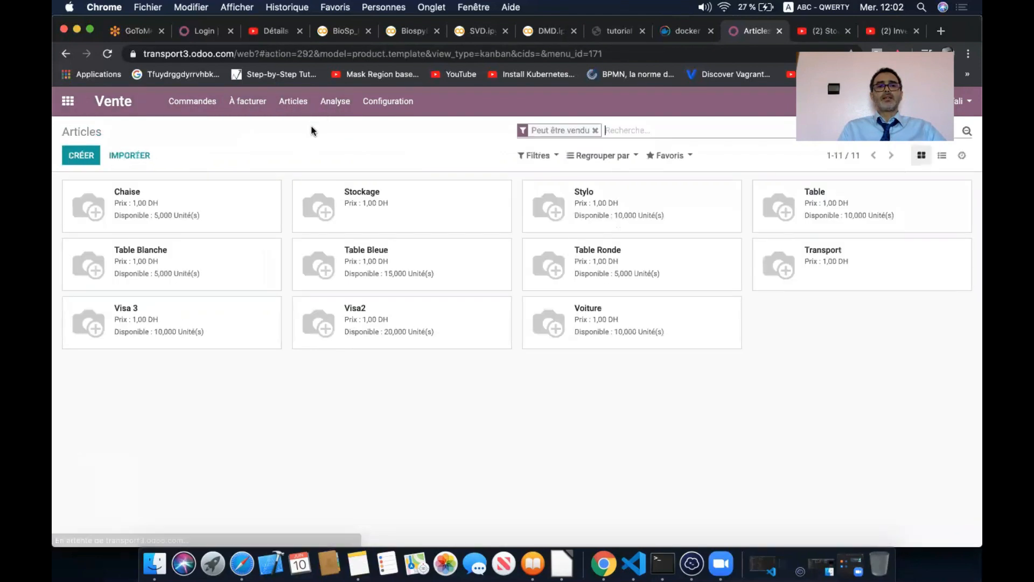
{"action": "left_click", "coordinate": [428, 274]}
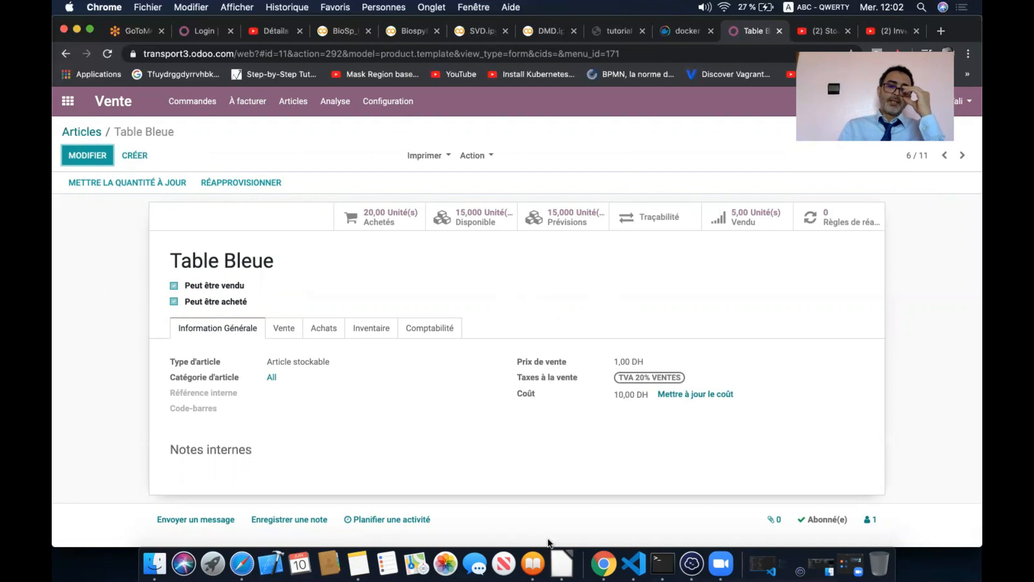
- Switch to the LibreOffice cost sheet and review the Standard, Moyenne and FIFO ou LIFO costing methods
{"action": "left_click", "coordinate": [561, 560]}
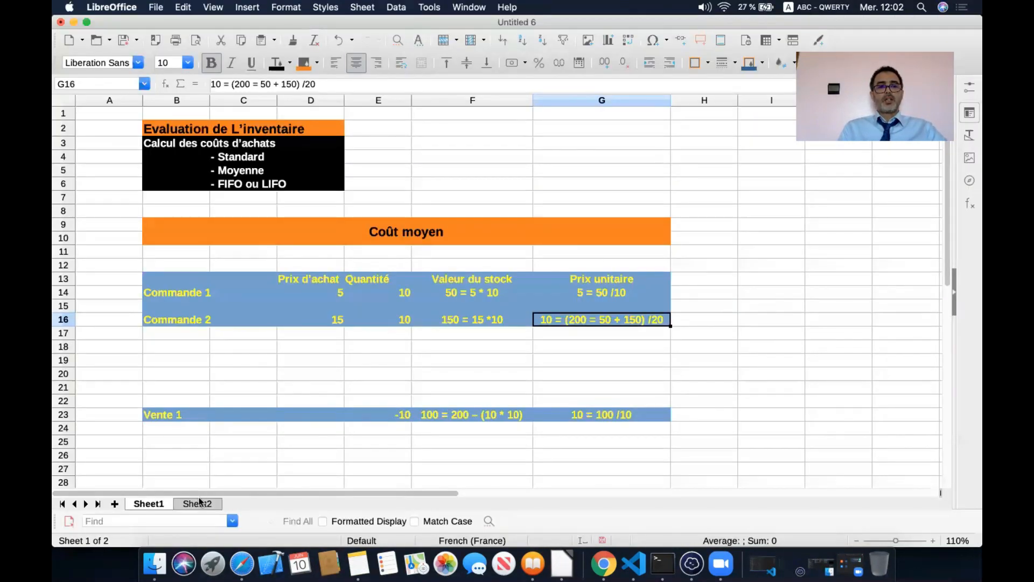
{"action": "left_click", "coordinate": [240, 186]}
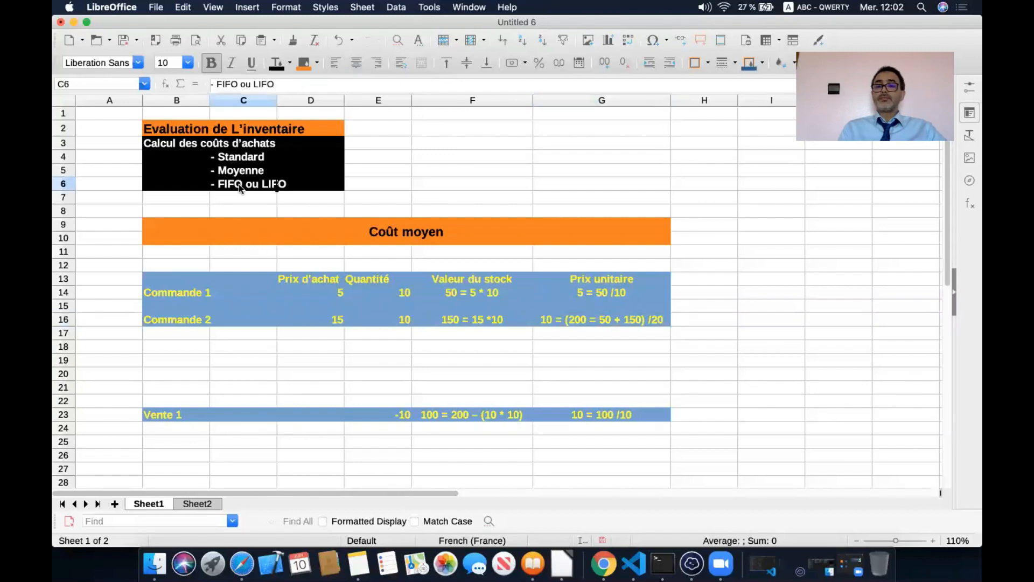
{"action": "left_click", "coordinate": [241, 157]}
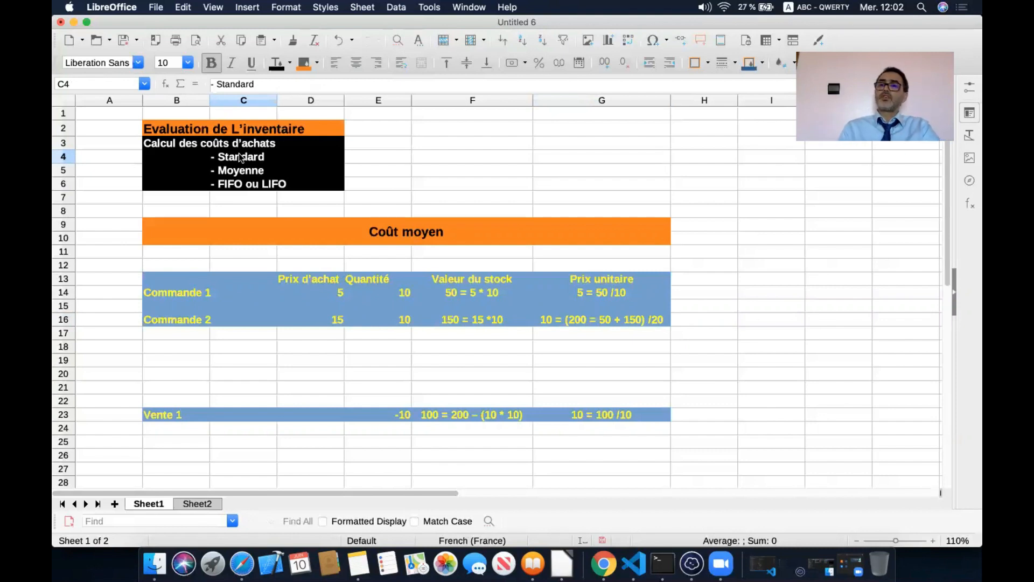
{"action": "left_click", "coordinate": [241, 172]}
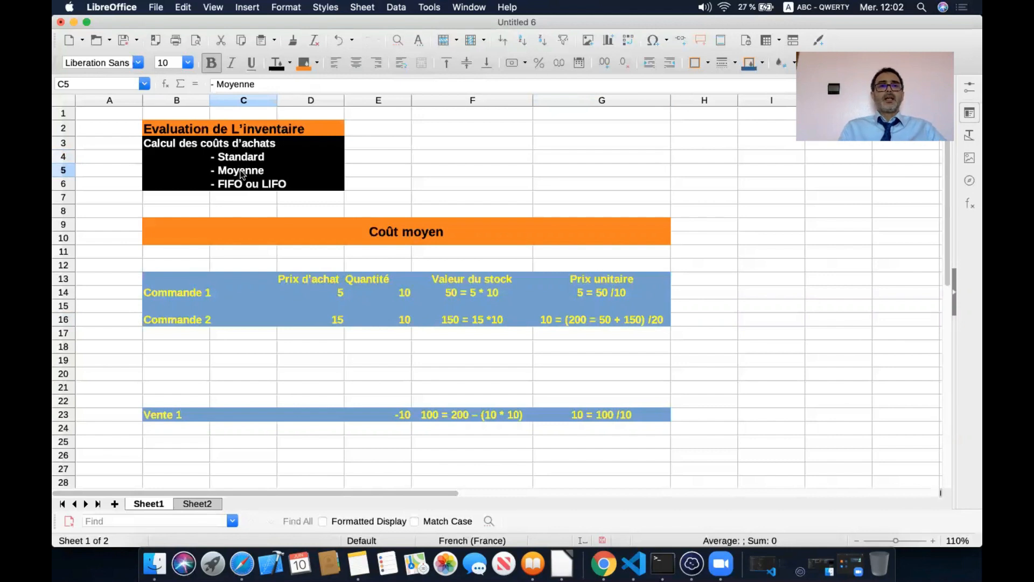
{"action": "left_click", "coordinate": [244, 186]}
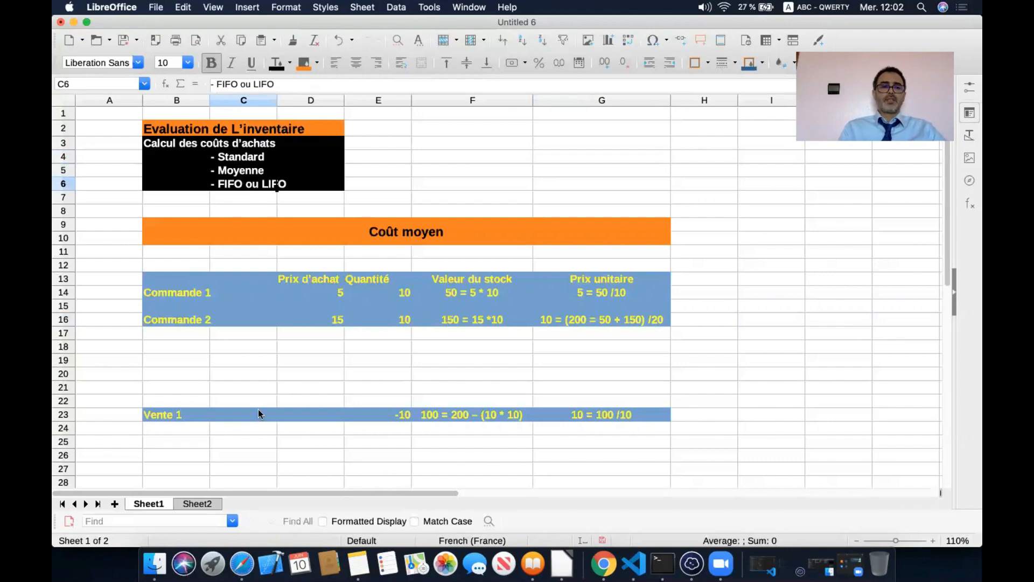
- Open Sheet2 with the FIFO/LIFO example and examine Commande 1's quantity, purchase price, stock value and unit price
{"action": "left_click", "coordinate": [199, 504]}
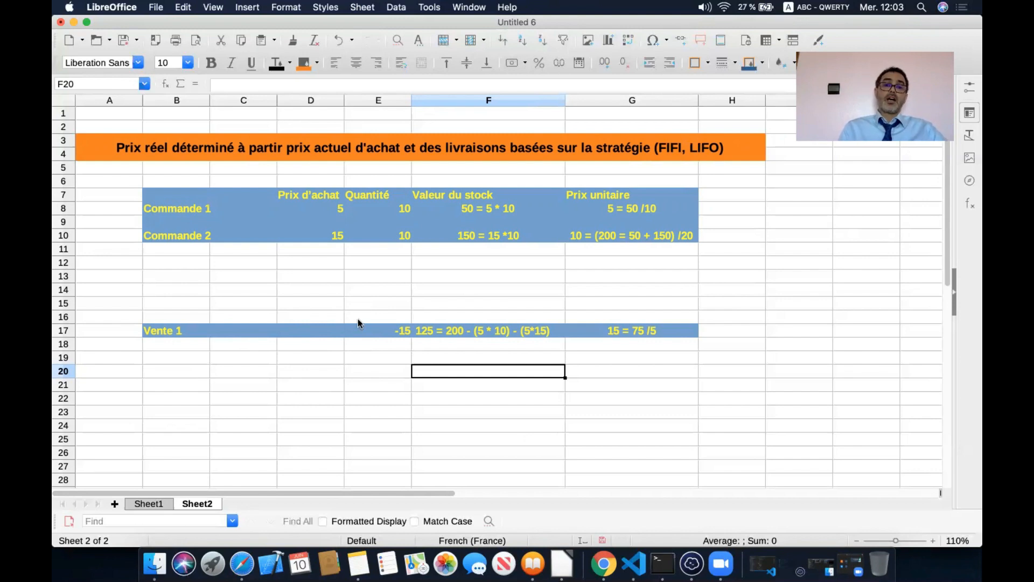
{"action": "left_click", "coordinate": [180, 213]}
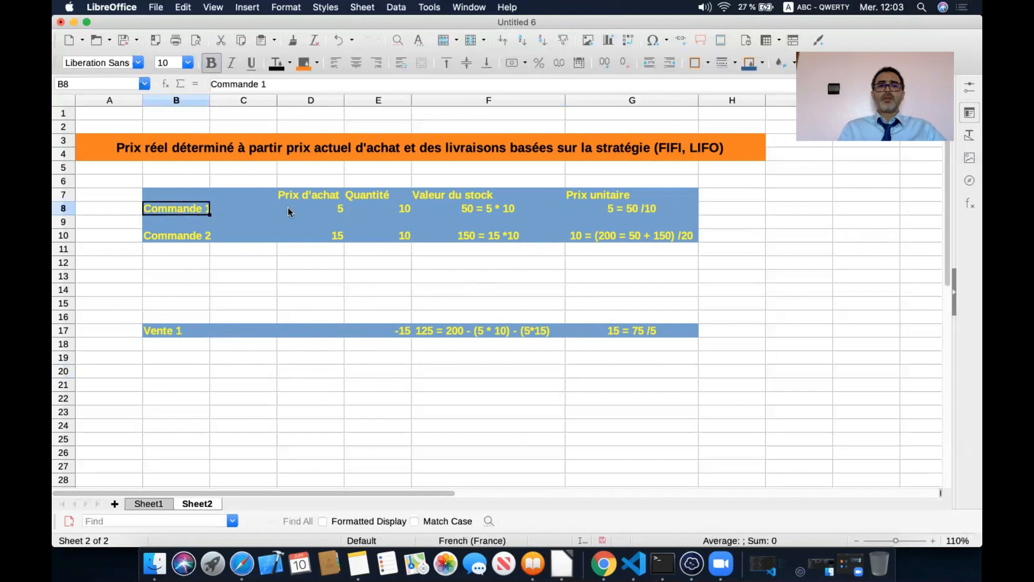
{"action": "left_click", "coordinate": [390, 209]}
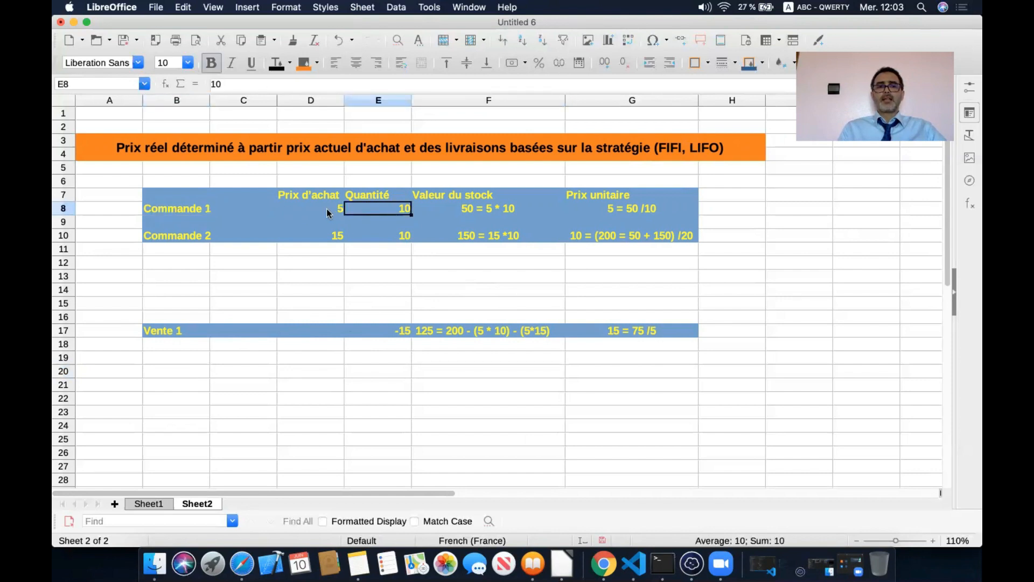
{"action": "left_click", "coordinate": [326, 209]}
{"action": "left_click", "coordinate": [473, 209]}
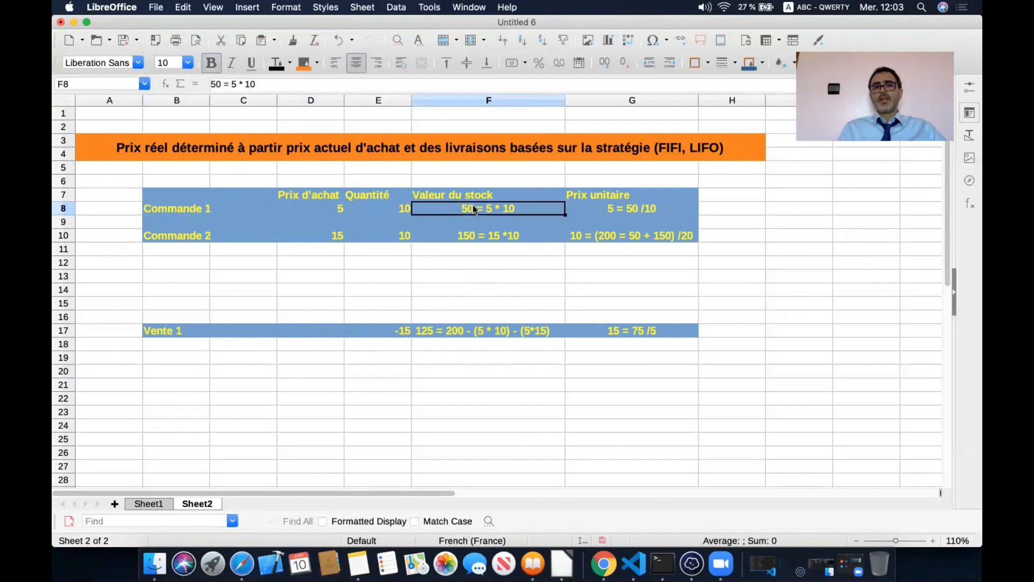
{"action": "left_click", "coordinate": [605, 212]}
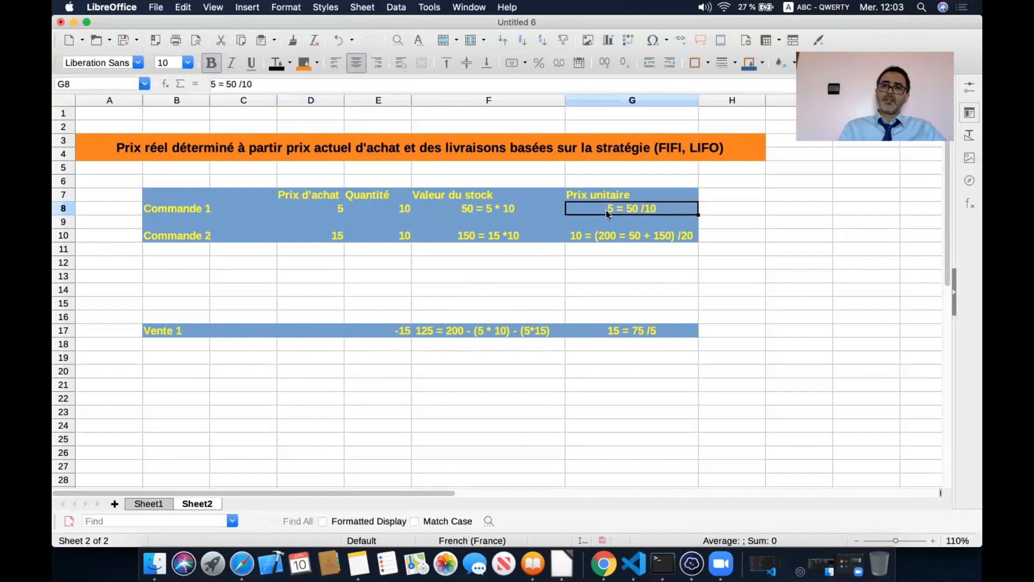
- Examine Commande 2's purchase price, quantity, stock value and unit price in the FIFO/LIFO example
{"action": "left_click", "coordinate": [325, 236]}
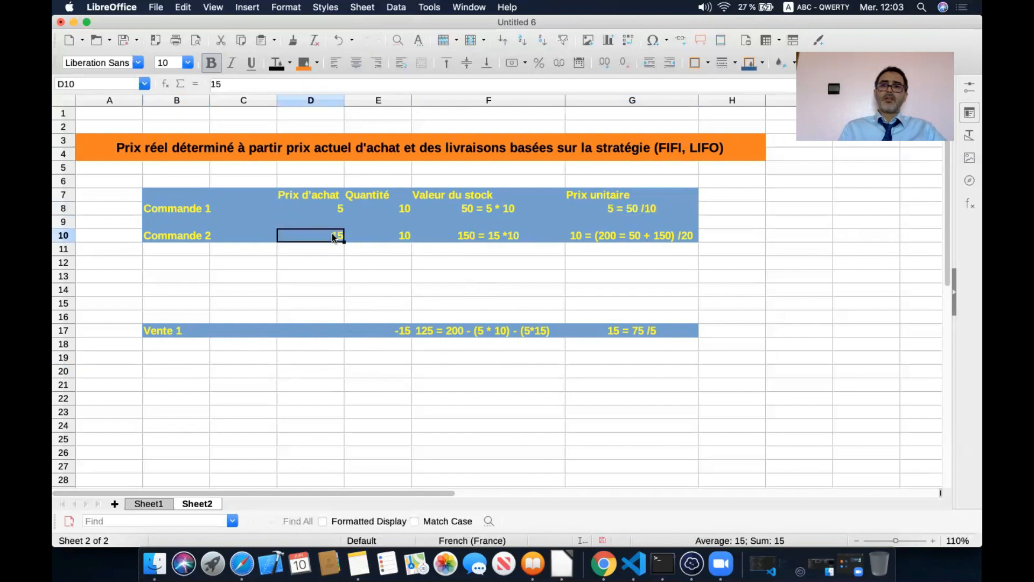
{"action": "left_click", "coordinate": [397, 235]}
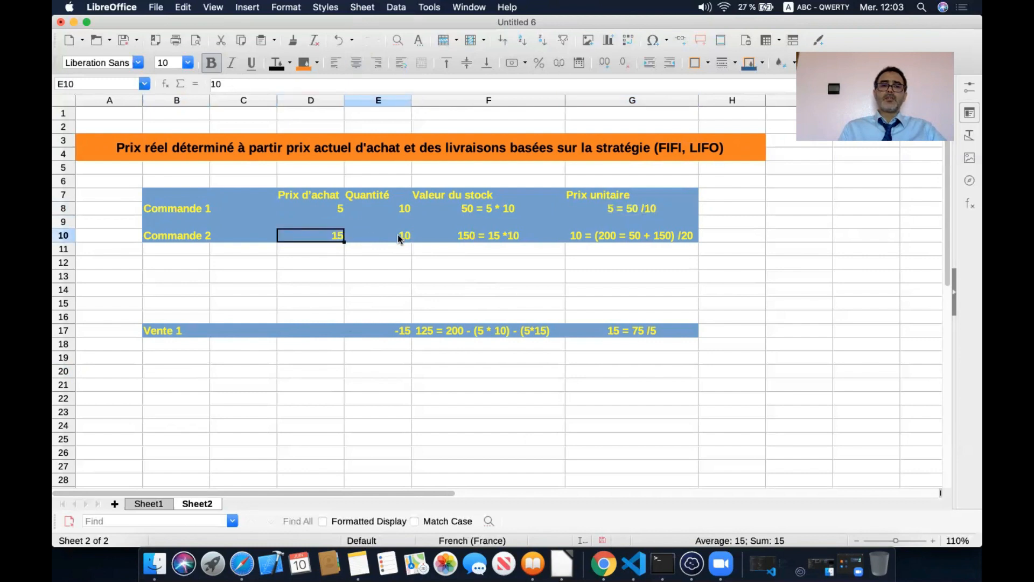
{"action": "left_click", "coordinate": [464, 234]}
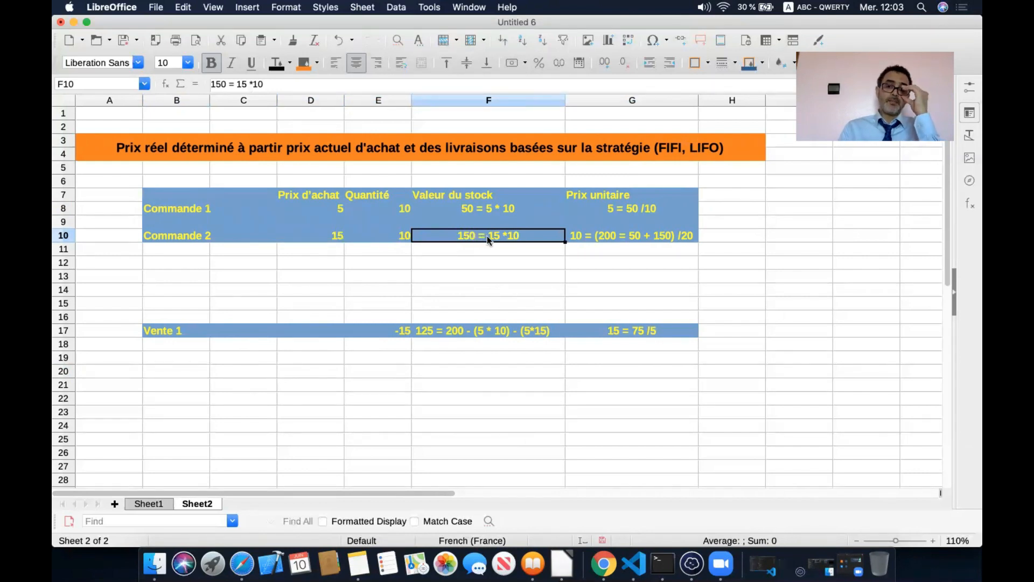
{"action": "left_click", "coordinate": [590, 236]}
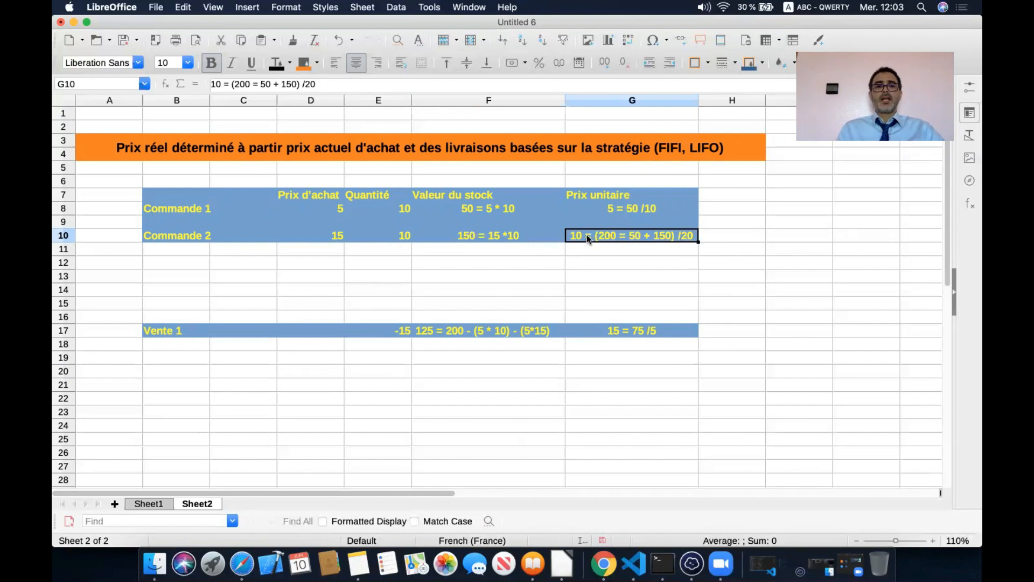
- Examine Vente 1's quantity and change the last term of its stock value calculation to (5*10)
{"action": "left_click", "coordinate": [381, 331]}
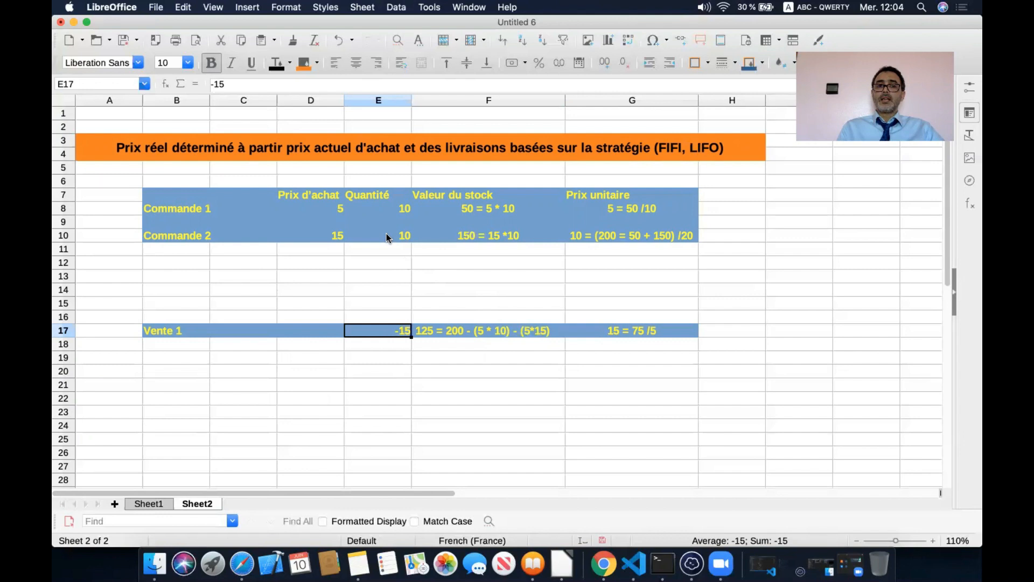
{"action": "double_click", "coordinate": [536, 331]}
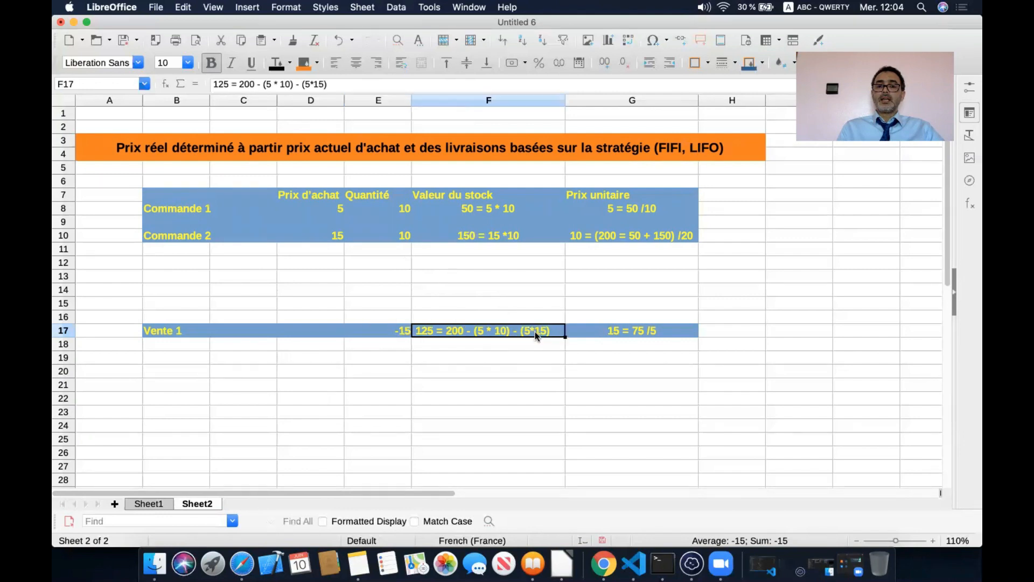
{"action": "key", "text": "BackSpace"}
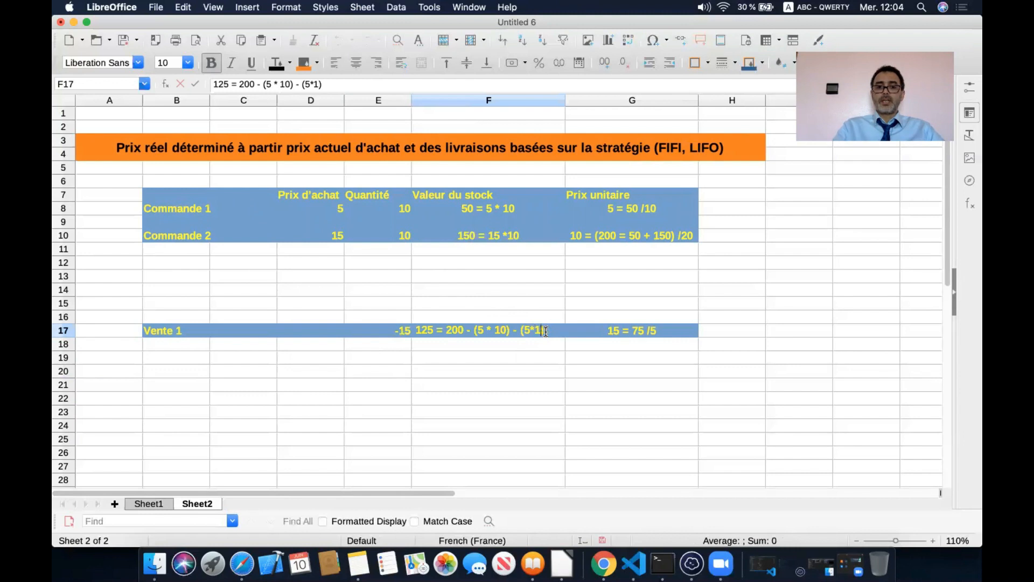
{"action": "type", "text": "0"}
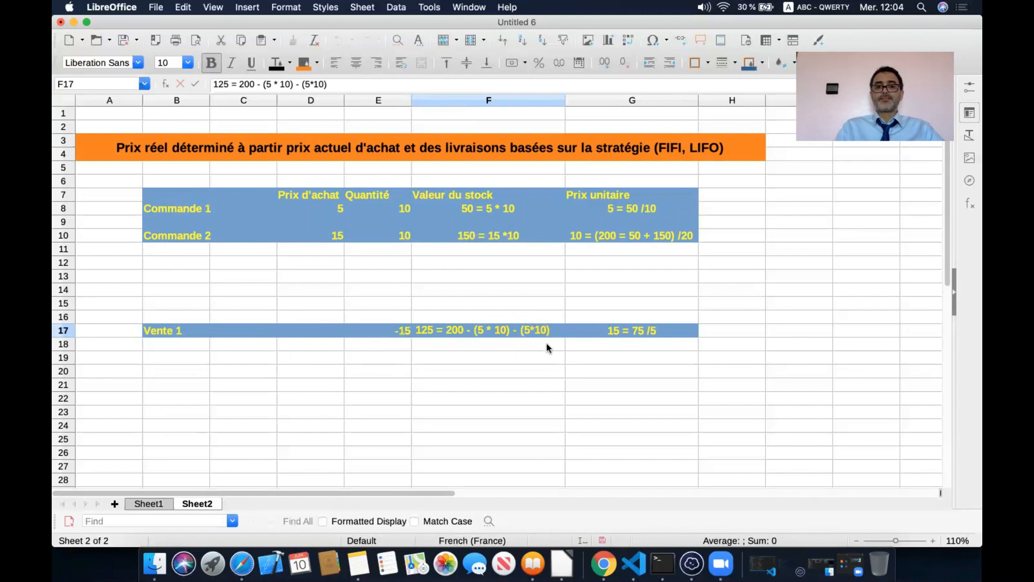
{"action": "key", "text": "Return"}
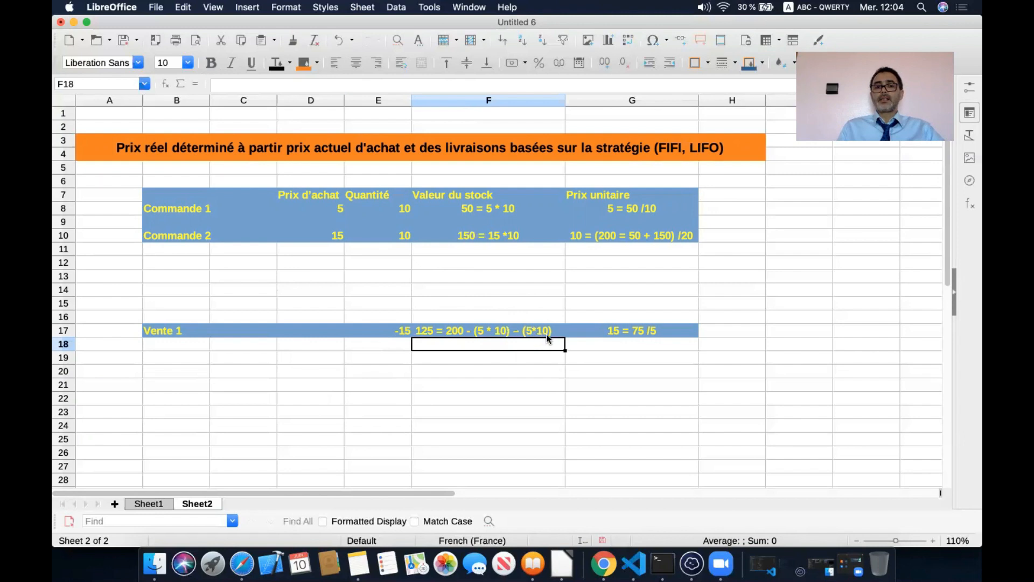
- Restore the last term of Vente 1's stock value calculation to (5*15) and examine its unit price
{"action": "left_click", "coordinate": [546, 334]}
{"action": "double_click", "coordinate": [547, 334]}
{"action": "key", "text": "BackSpace"}
{"action": "type", "text": "5"}
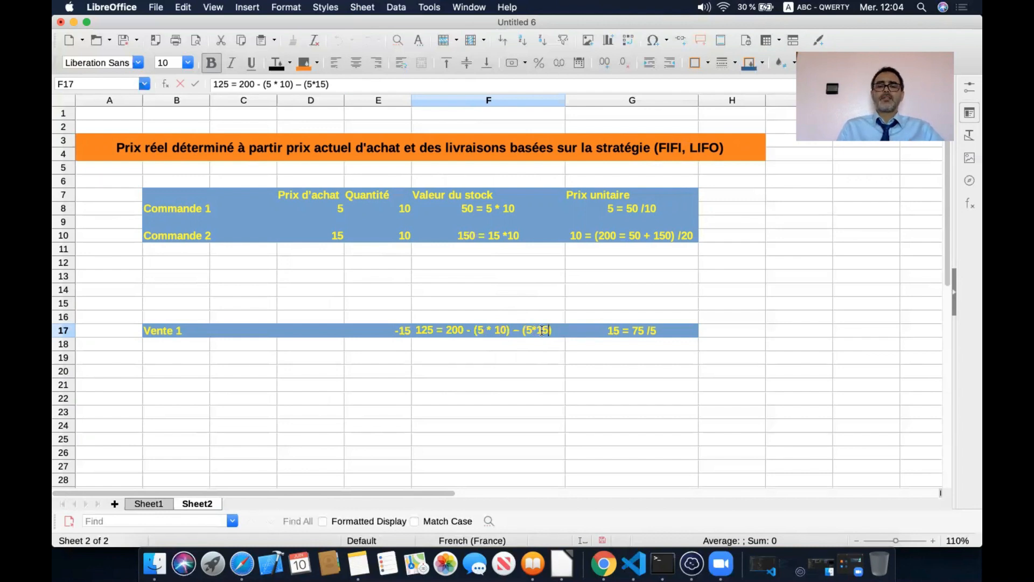
{"action": "left_click_drag", "start_coordinate": [537, 330], "coordinate": [547, 331]}
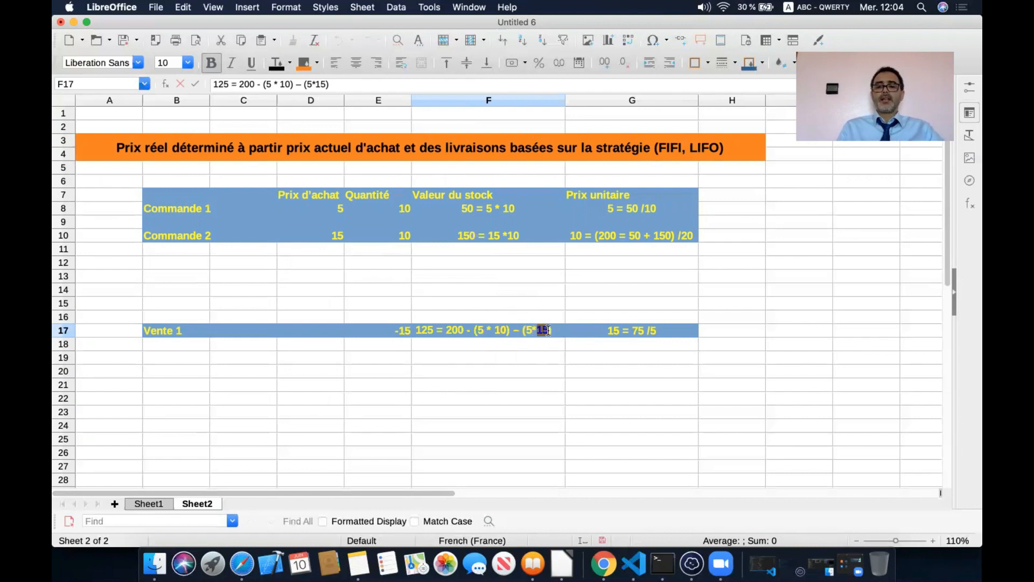
{"action": "key", "text": "Return"}
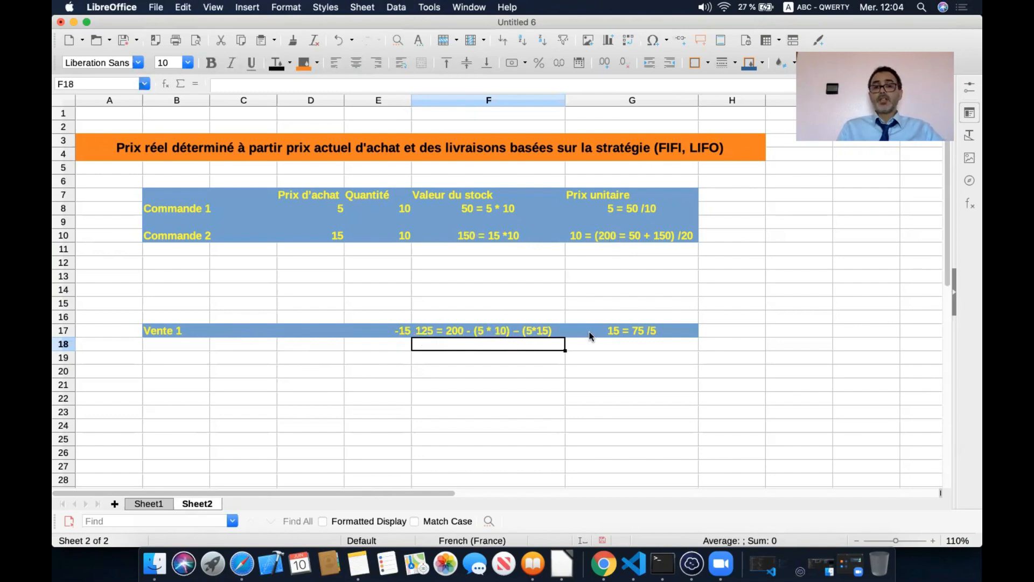
{"action": "left_click", "coordinate": [639, 333]}
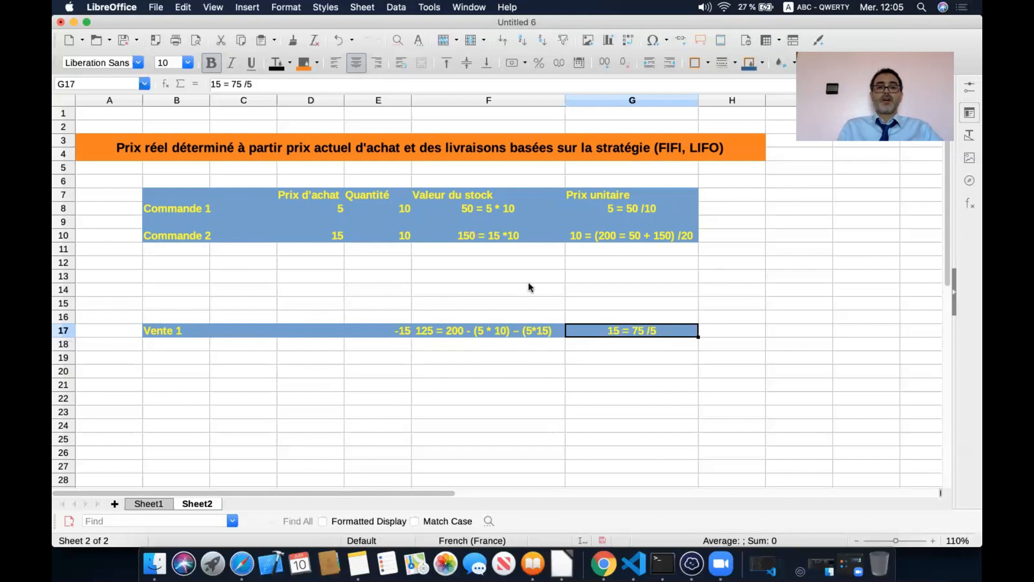
- Switch to Odoo in Chrome and start a new product named Voiture blanche with the type Article stockable
{"action": "left_click", "coordinate": [612, 569]}
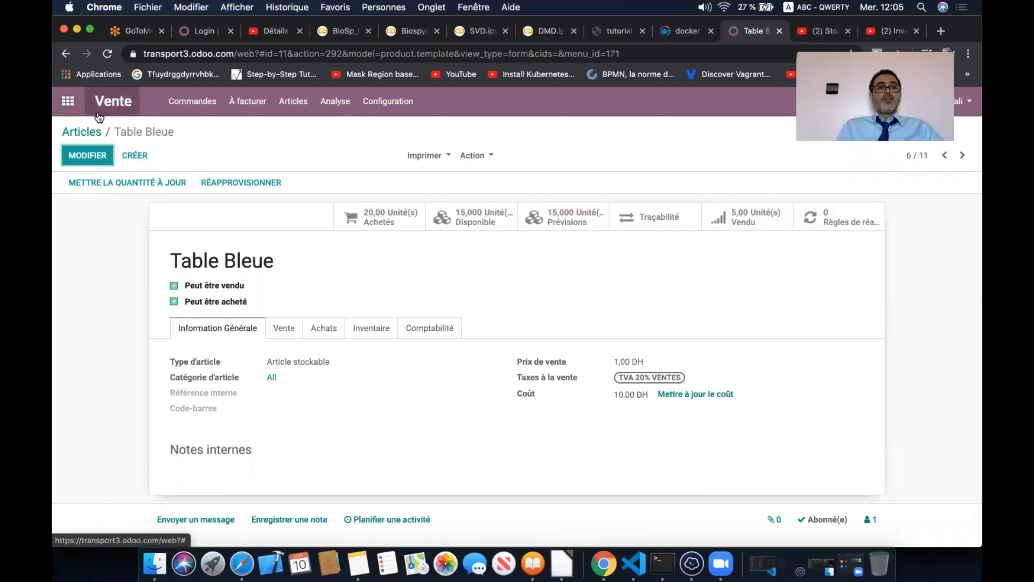
{"action": "left_click", "coordinate": [136, 157]}
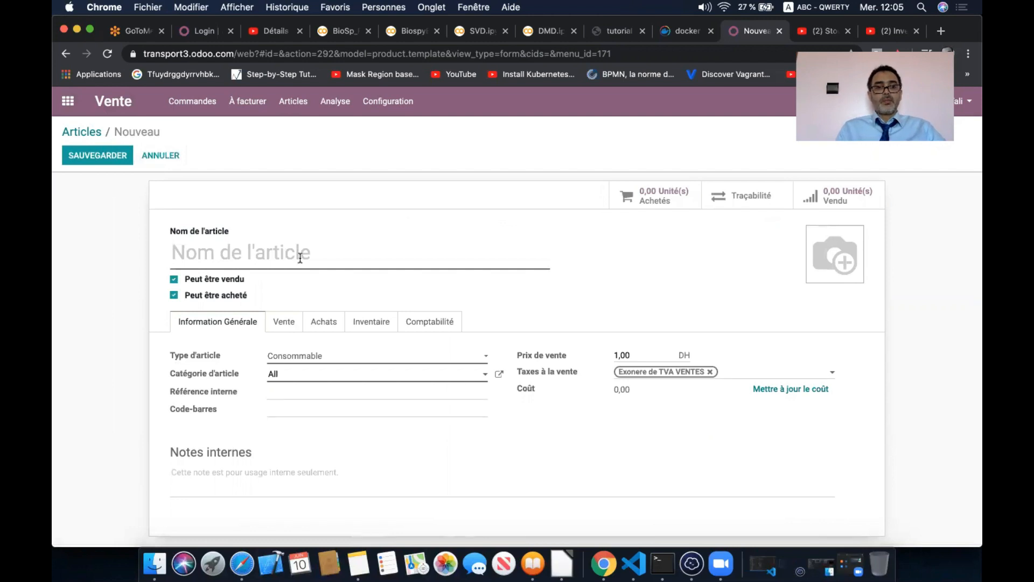
{"action": "type", "text": "Voi"}
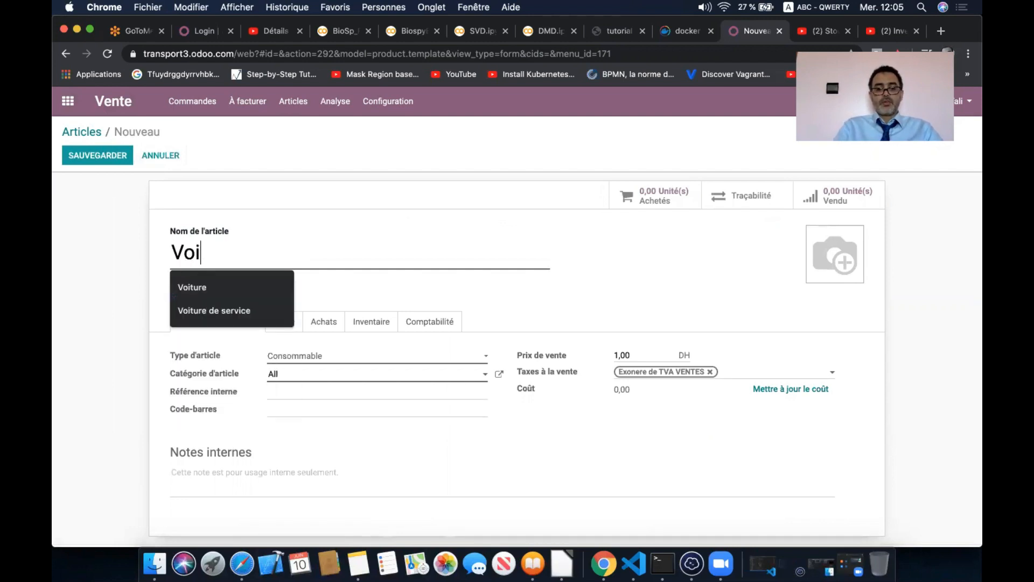
{"action": "type", "text": "ture "}
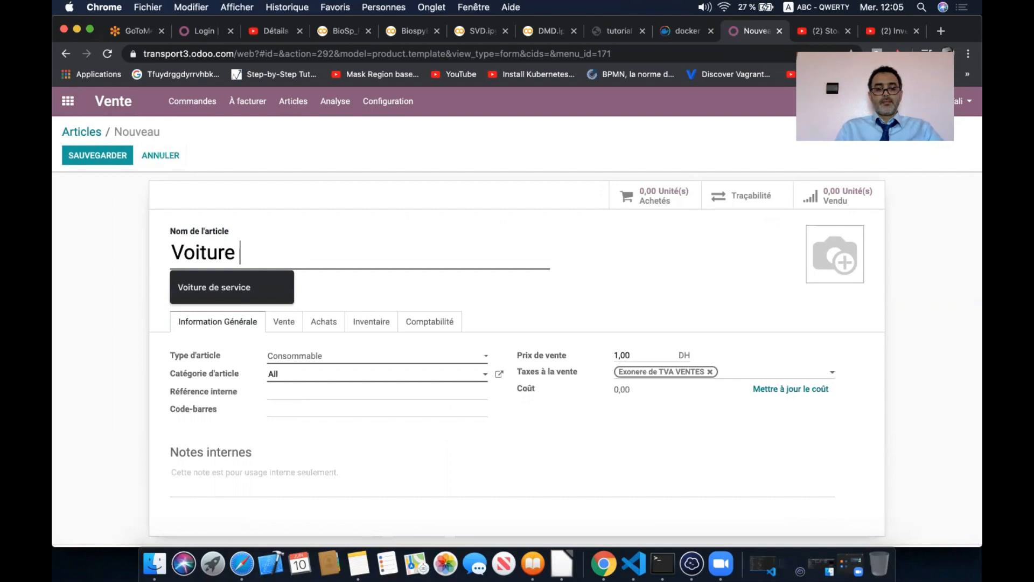
{"action": "type", "text": "blac"}
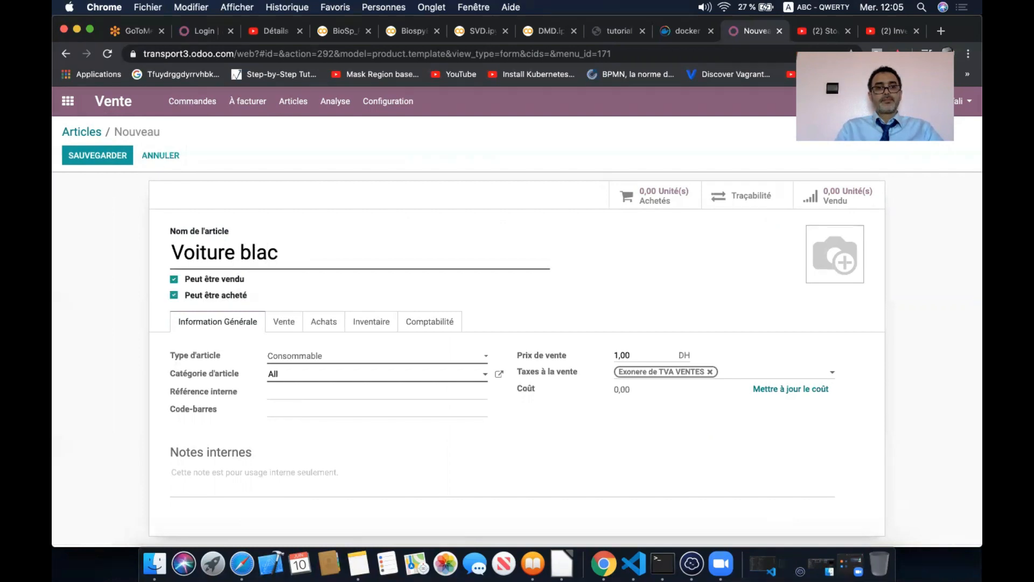
{"action": "key", "text": "BackSpace"}
{"action": "type", "text": "nche"}
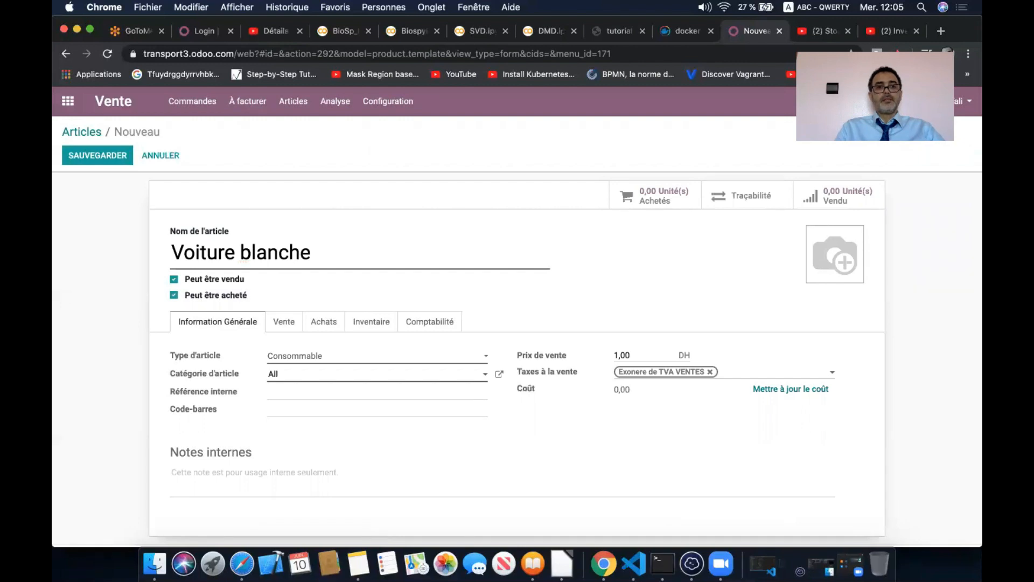
{"action": "left_click", "coordinate": [320, 358]}
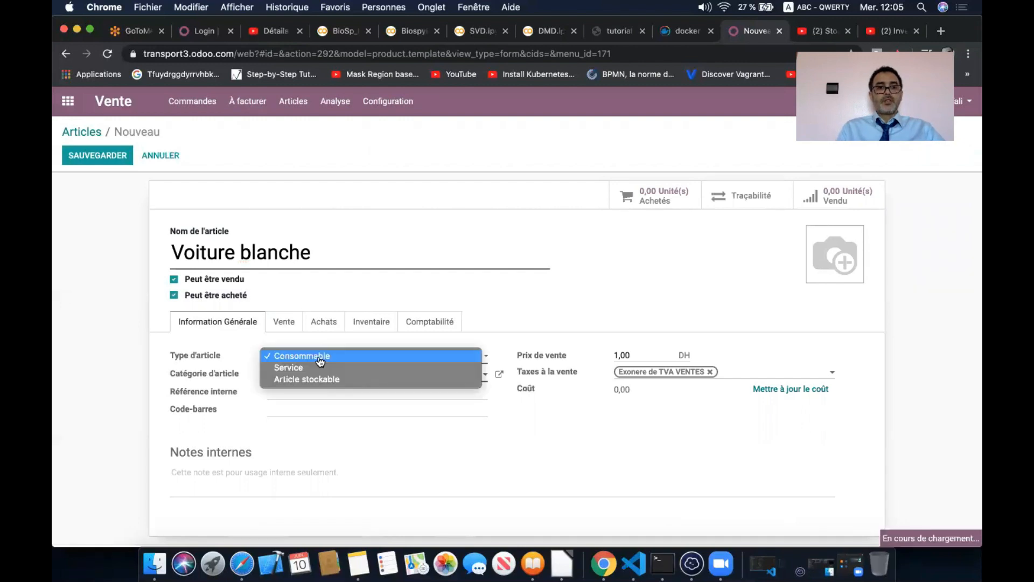
{"action": "left_click", "coordinate": [321, 379]}
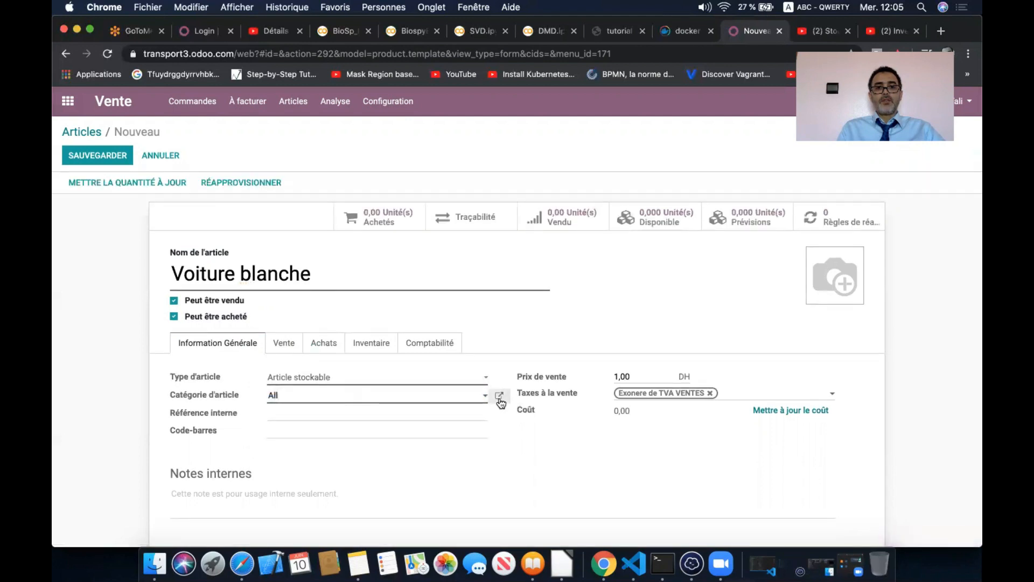
- Set the All category's removal strategy and costing method to First In First Out (FIFO), then save the category and the product
{"action": "left_click", "coordinate": [500, 399]}
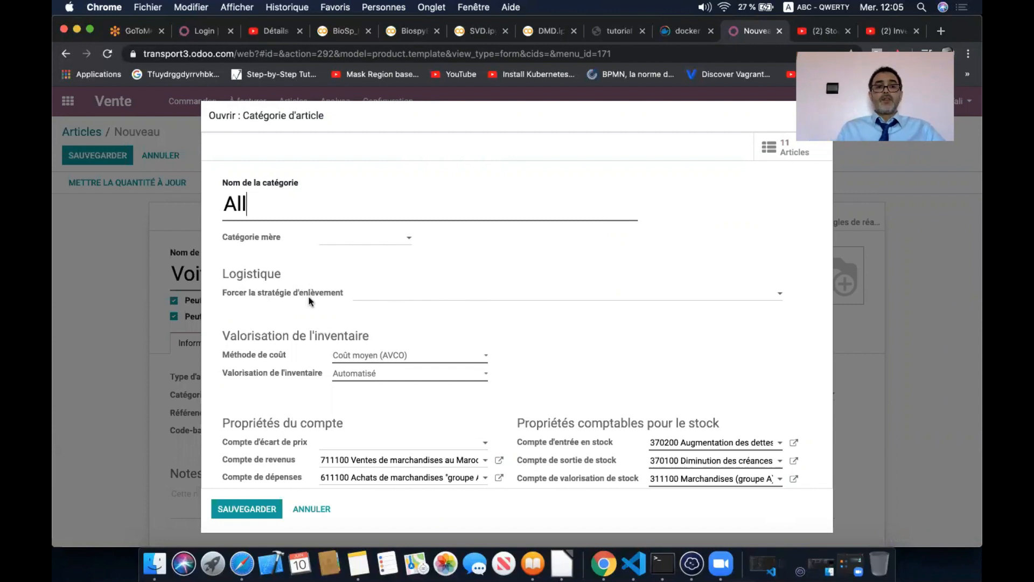
{"action": "left_click", "coordinate": [402, 296]}
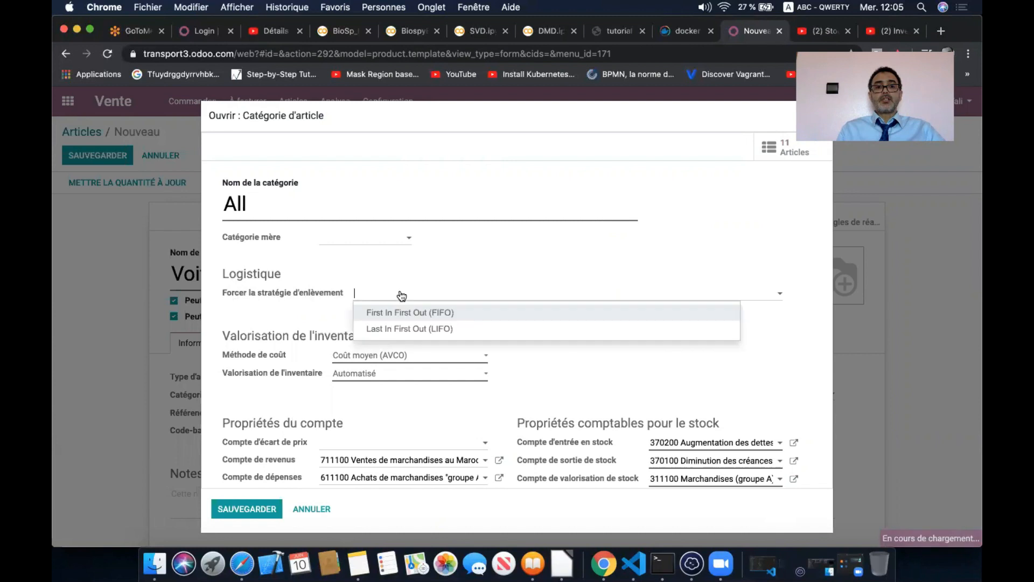
{"action": "left_click", "coordinate": [435, 315]}
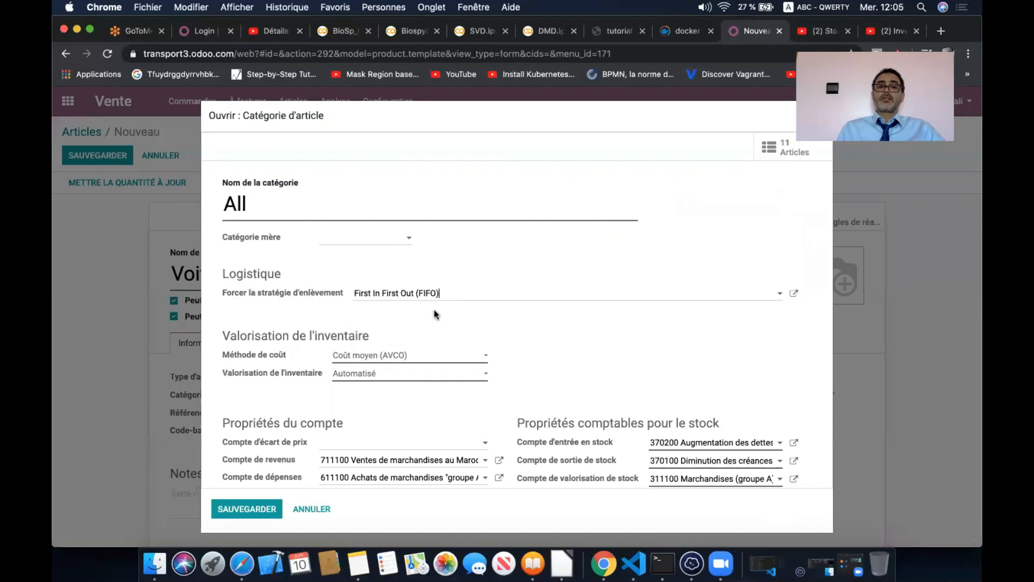
{"action": "left_click", "coordinate": [383, 359]}
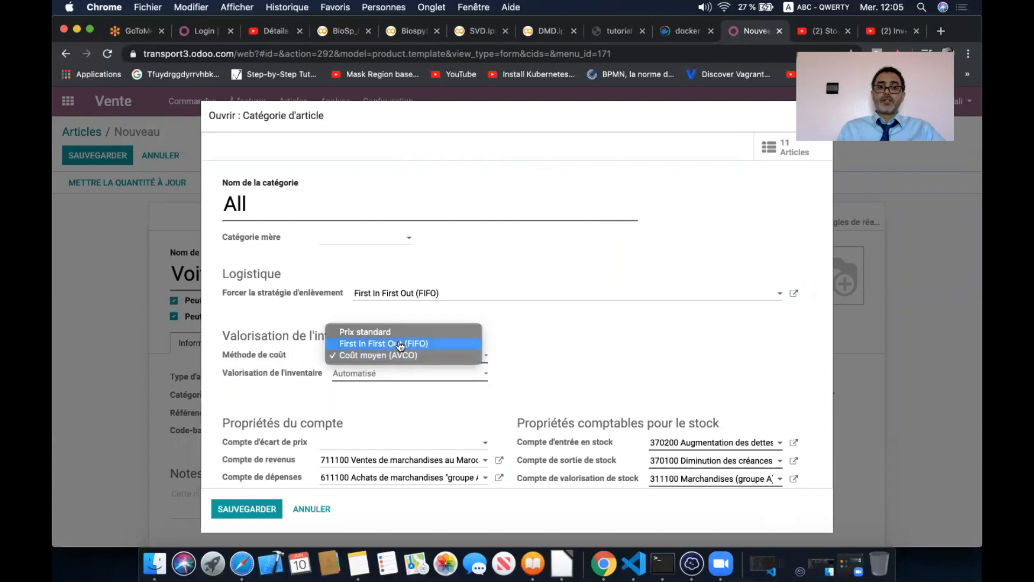
{"action": "left_click", "coordinate": [400, 344]}
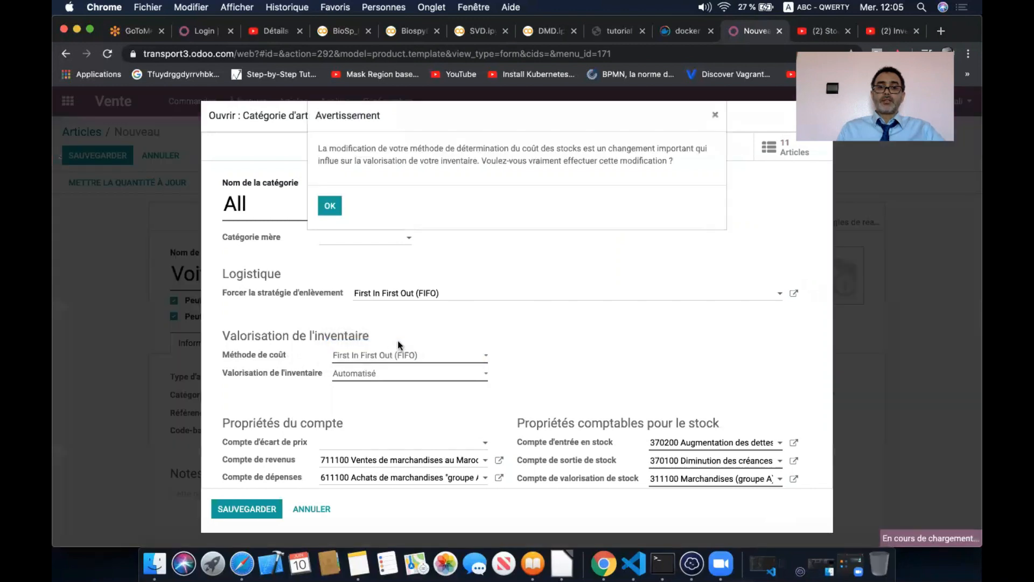
{"action": "left_click", "coordinate": [331, 207]}
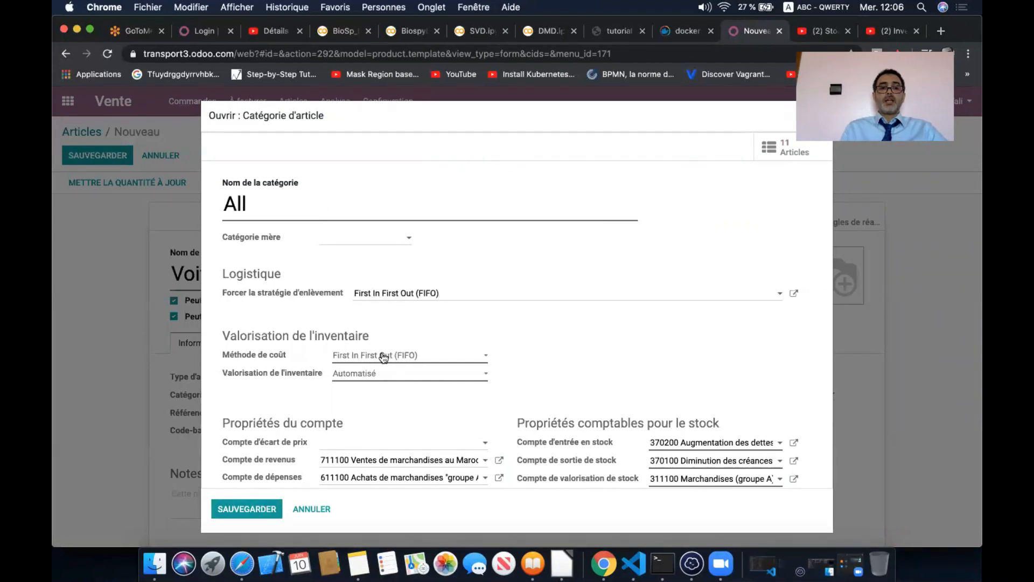
{"action": "left_click", "coordinate": [255, 509]}
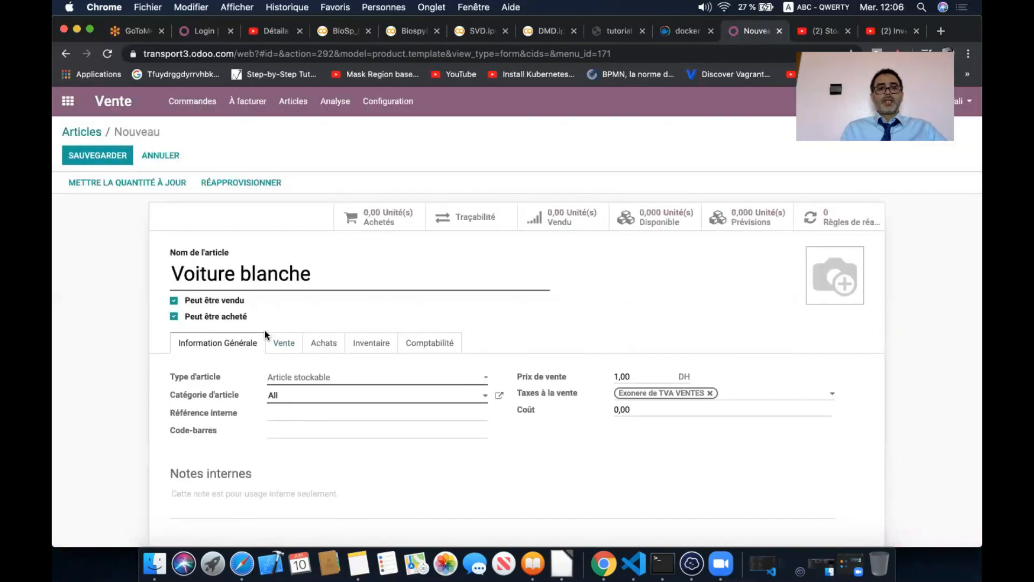
{"action": "left_click", "coordinate": [111, 156]}
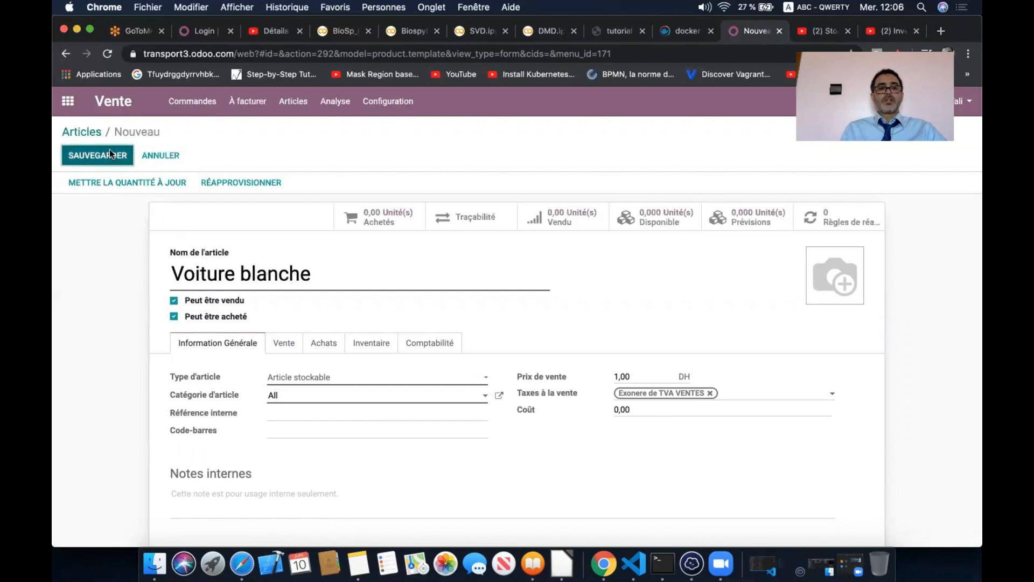
- Create a request for quotation in the Achats application for supplier Fes with Voiture blanche as the product
{"action": "left_click", "coordinate": [78, 104]}
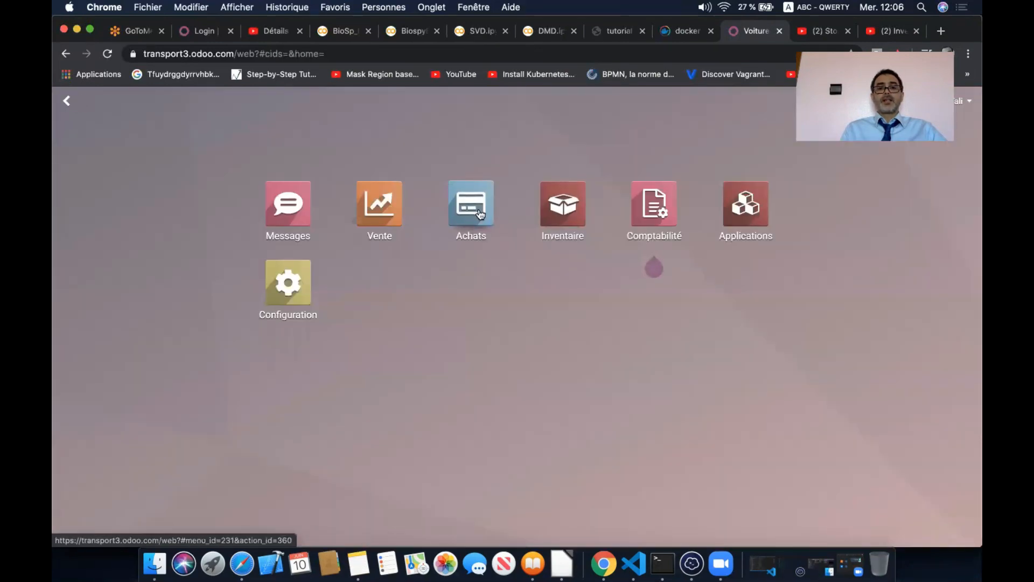
{"action": "left_click", "coordinate": [481, 215]}
{"action": "left_click", "coordinate": [77, 156]}
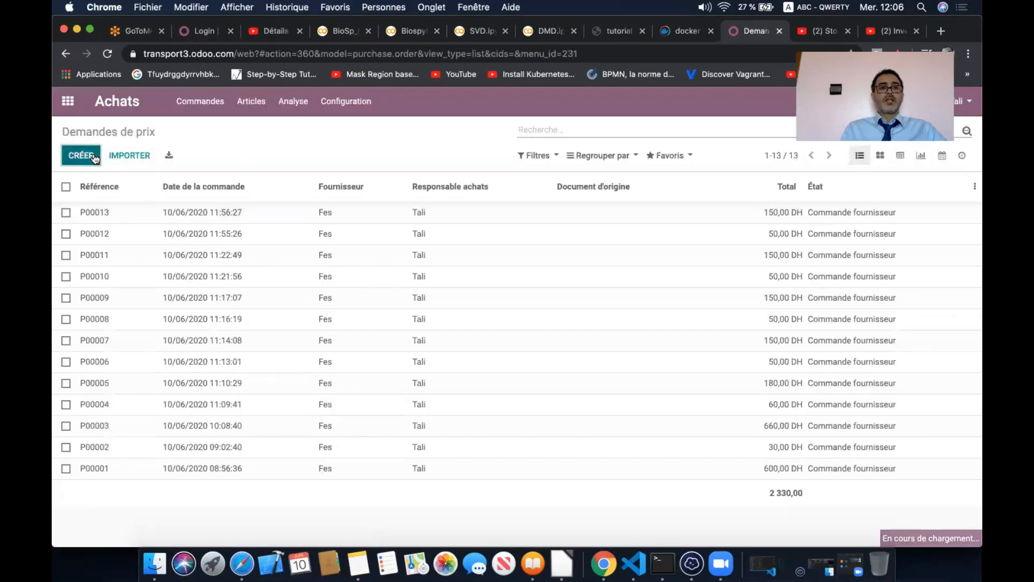
{"action": "left_click", "coordinate": [312, 290]}
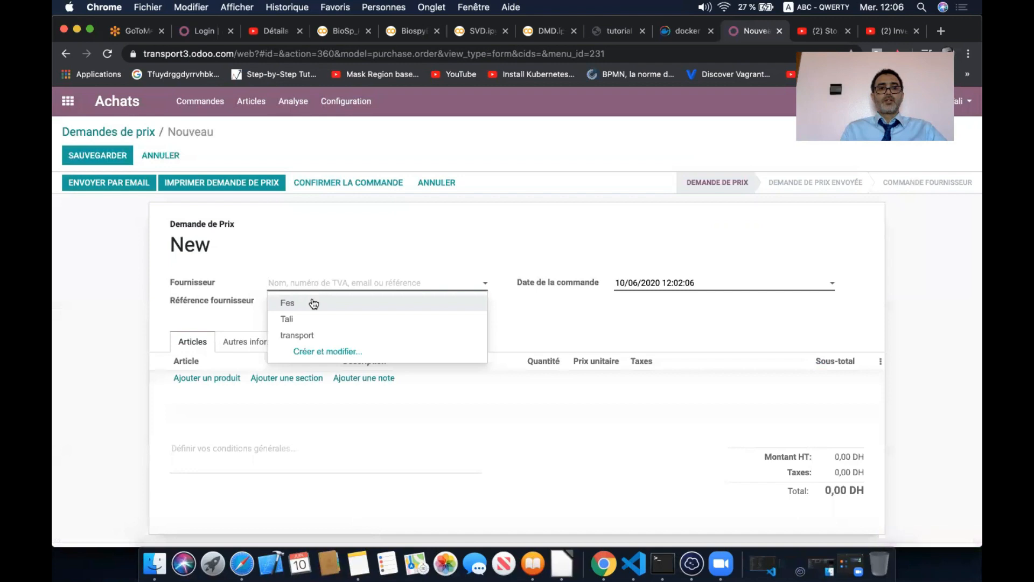
{"action": "type", "text": "Fes"}
{"action": "left_click", "coordinate": [216, 378]}
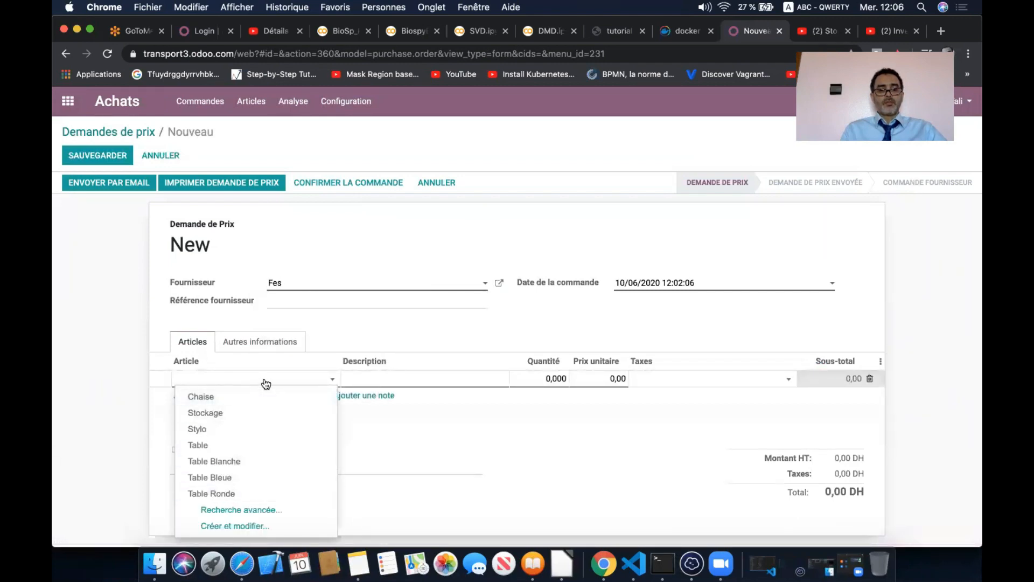
{"action": "type", "text": "voi"}
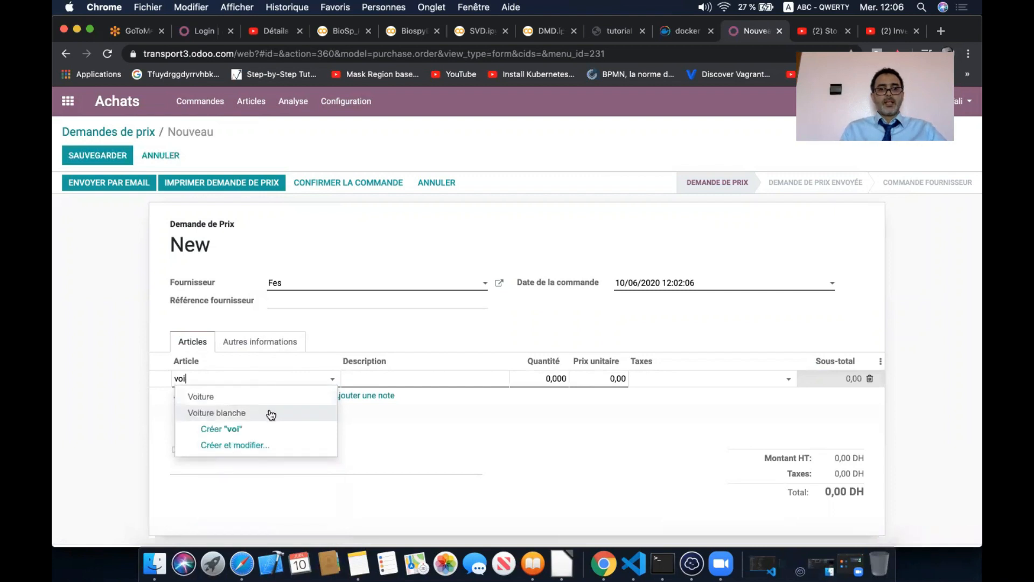
{"action": "left_click", "coordinate": [270, 415]}
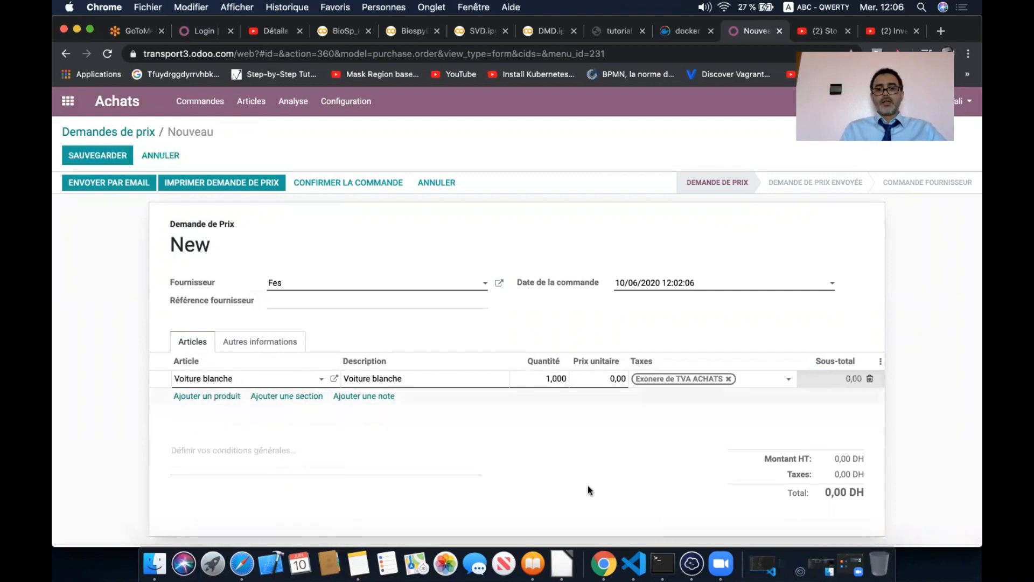
- Check Commande 1's quantity in the LibreOffice sheet and set Voiture blanche's order line in Odoo to quantity 10 at unit price 5
{"action": "left_click", "coordinate": [562, 563]}
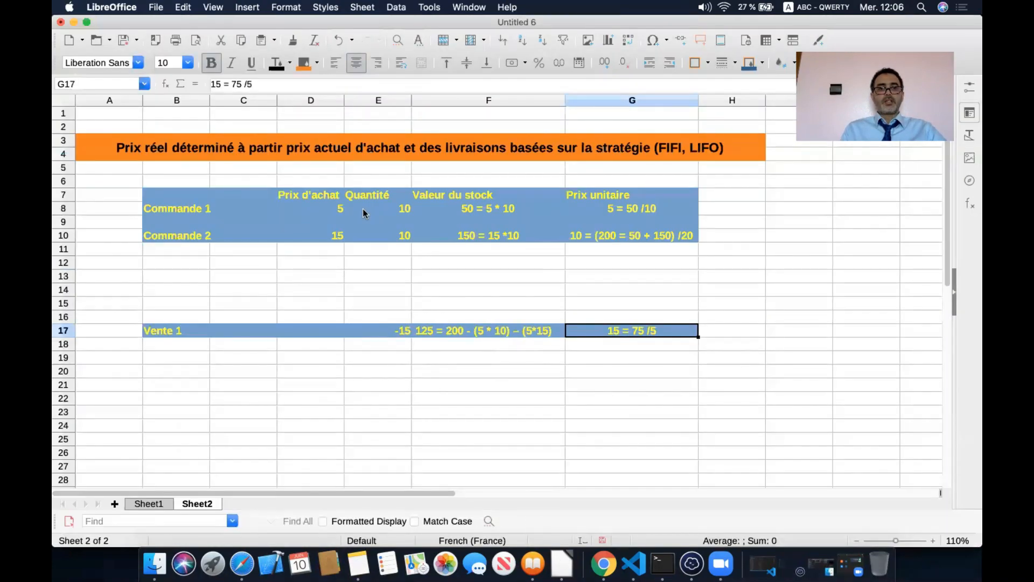
{"action": "left_click", "coordinate": [376, 210]}
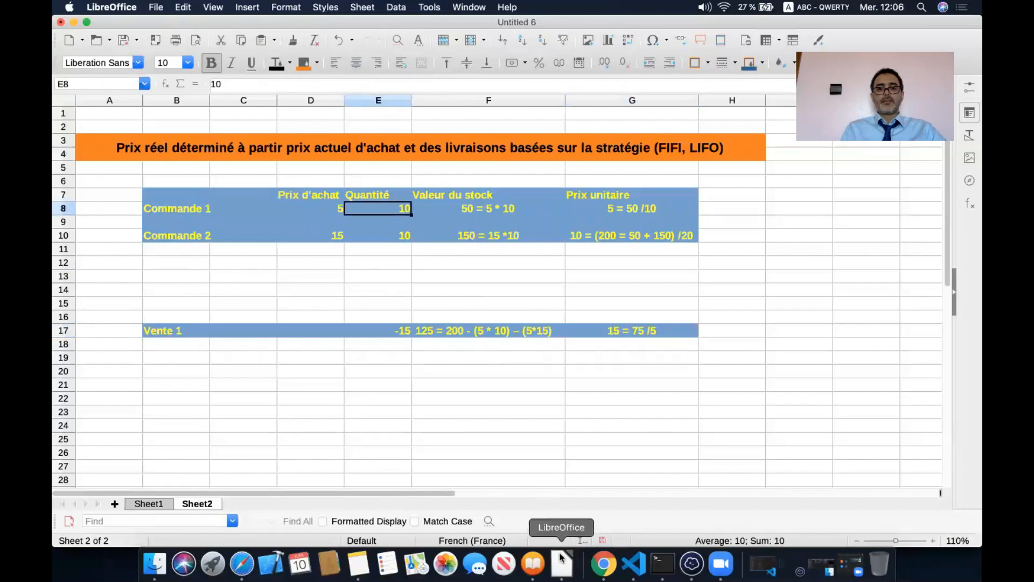
{"action": "left_click", "coordinate": [604, 563]}
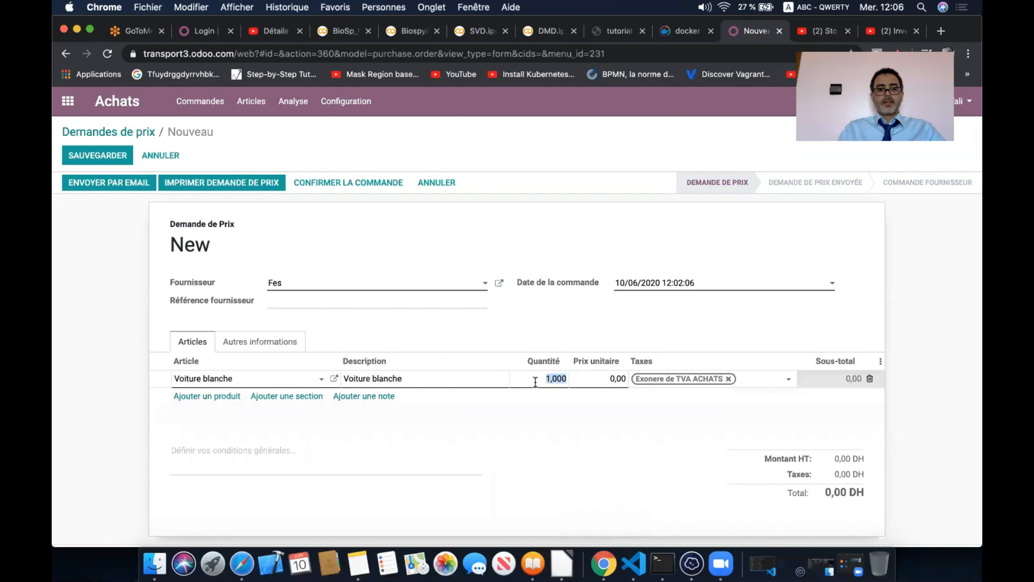
{"action": "type", "text": "10"}
{"action": "left_click", "coordinate": [596, 378]}
{"action": "type", "text": "5"}
{"action": "key", "text": "Return"}
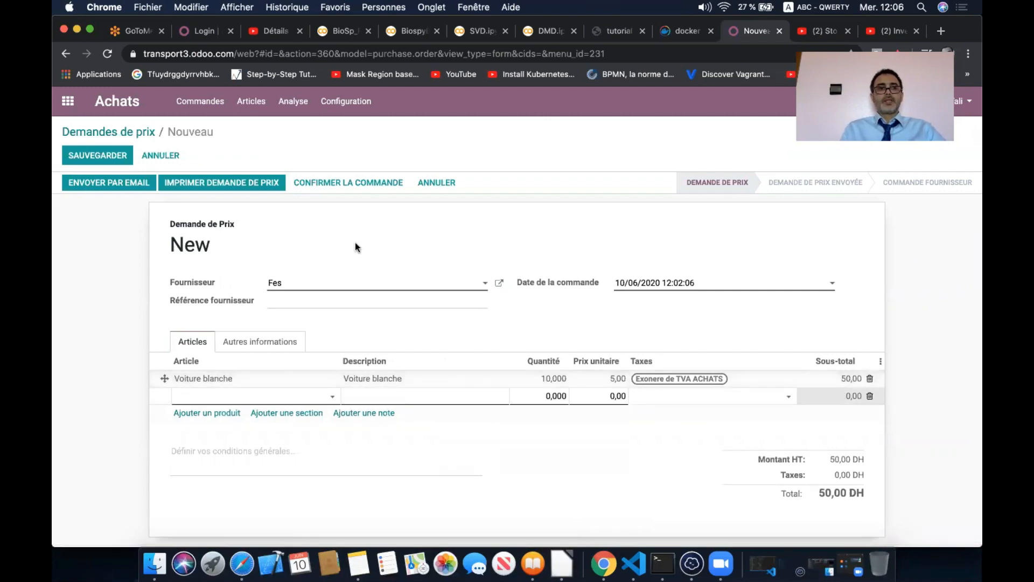
- Confirm the purchase order for 10 Voiture blanche at unit price 5 and validate its receipt with immediate transfer of all quantities
{"action": "left_click", "coordinate": [336, 186]}
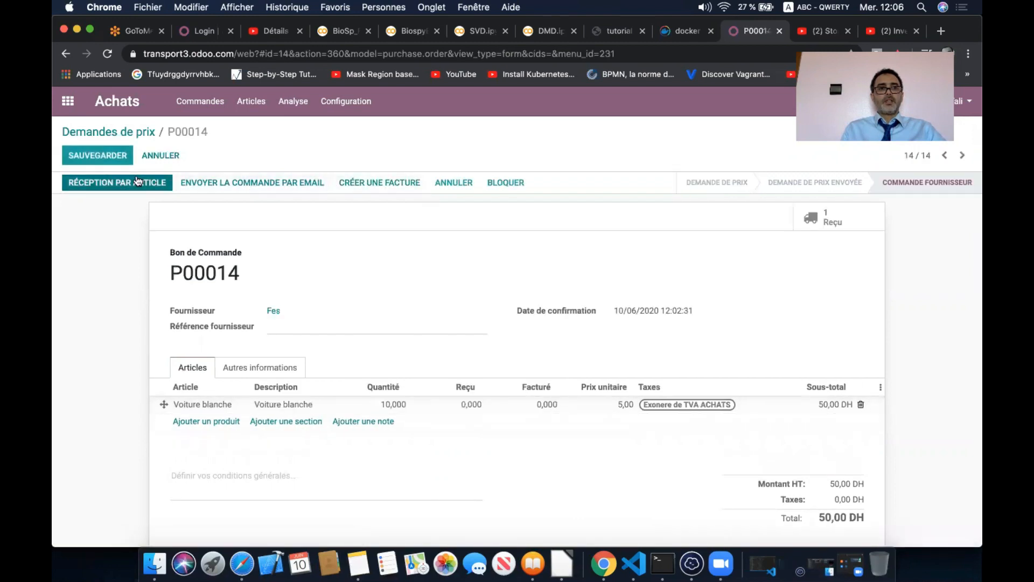
{"action": "left_click", "coordinate": [136, 179]}
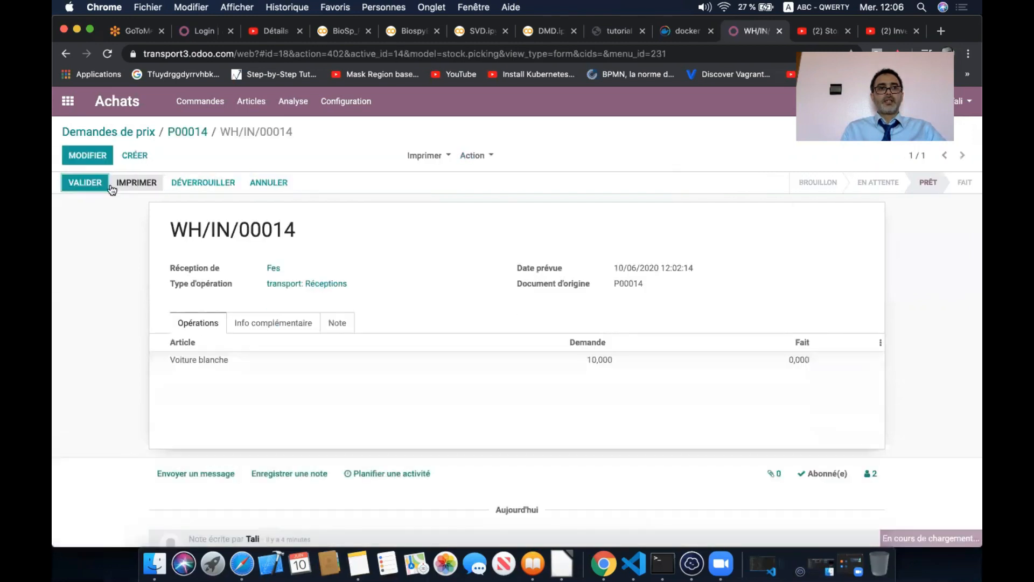
{"action": "left_click", "coordinate": [81, 183]}
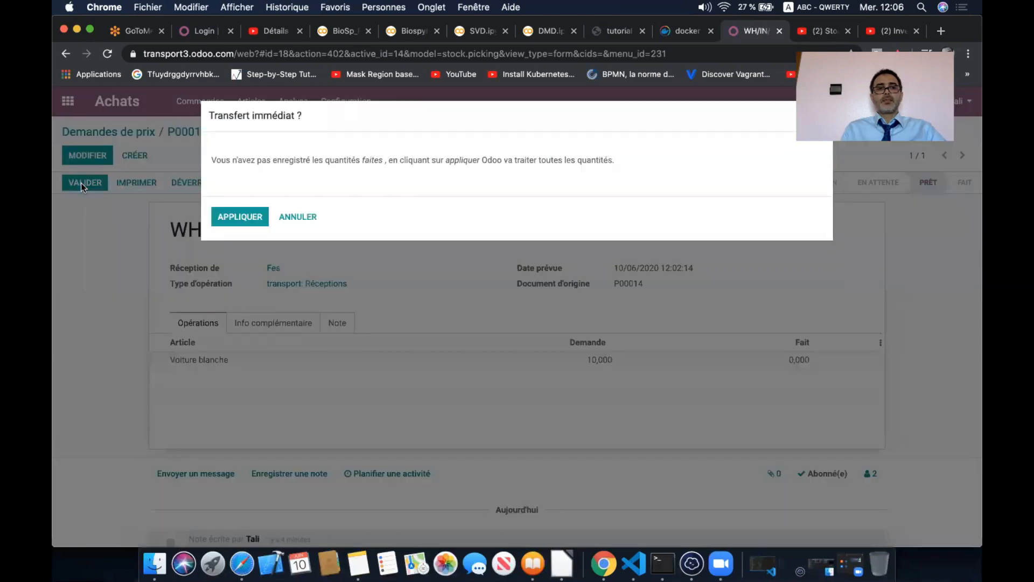
{"action": "left_click", "coordinate": [240, 221]}
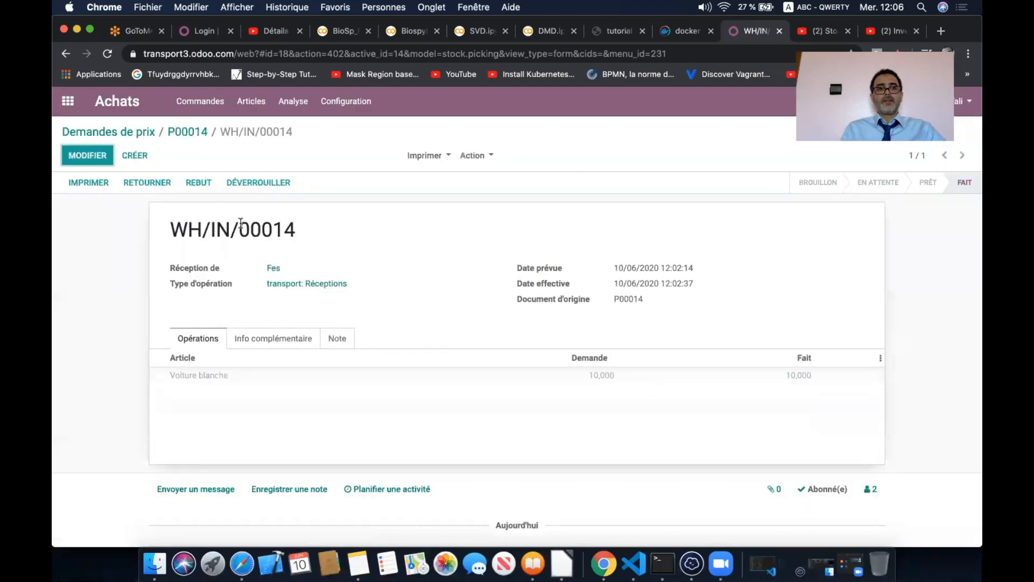
- Create another request for quotation for supplier Fes with Voiture blanche as the product
{"action": "left_click", "coordinate": [123, 134]}
{"action": "left_click", "coordinate": [83, 157]}
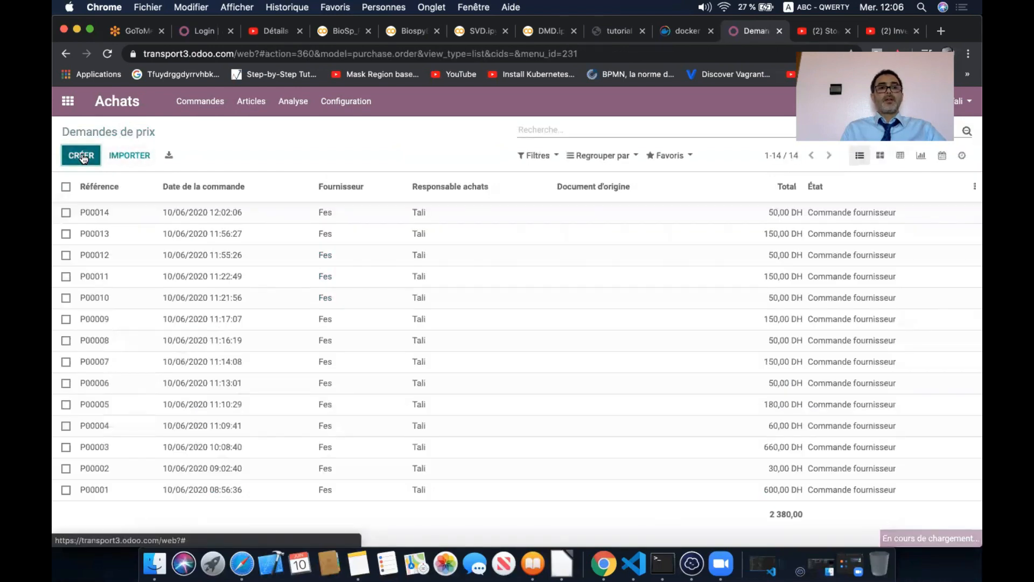
{"action": "left_click", "coordinate": [348, 284]}
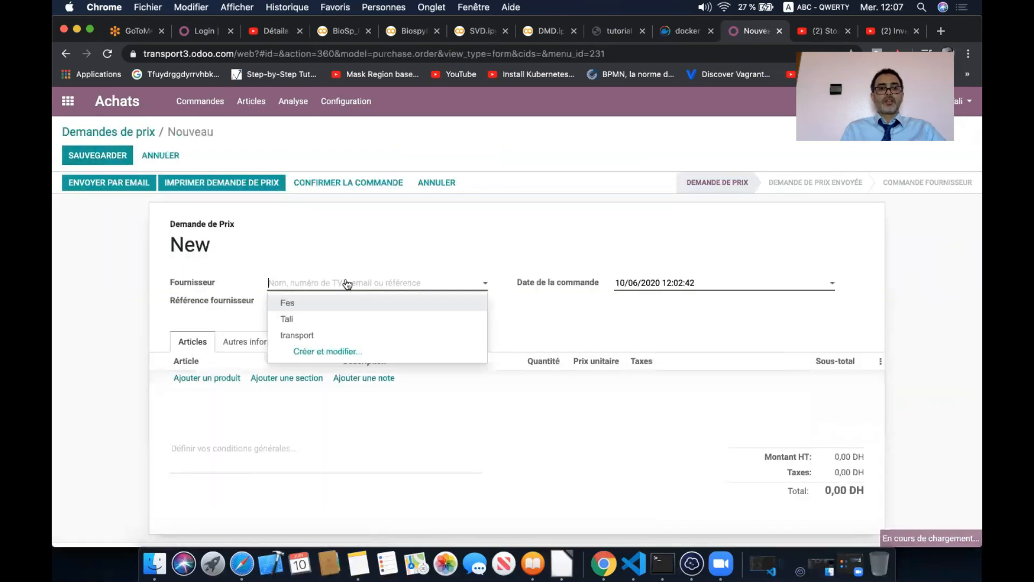
{"action": "left_click", "coordinate": [323, 303]}
{"action": "left_click", "coordinate": [229, 378]}
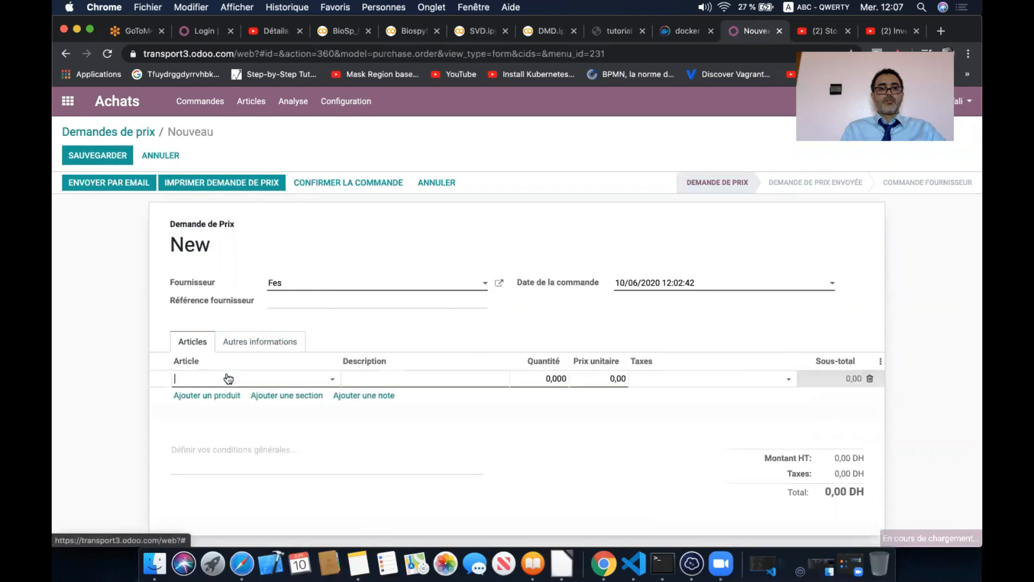
{"action": "left_click", "coordinate": [228, 379]}
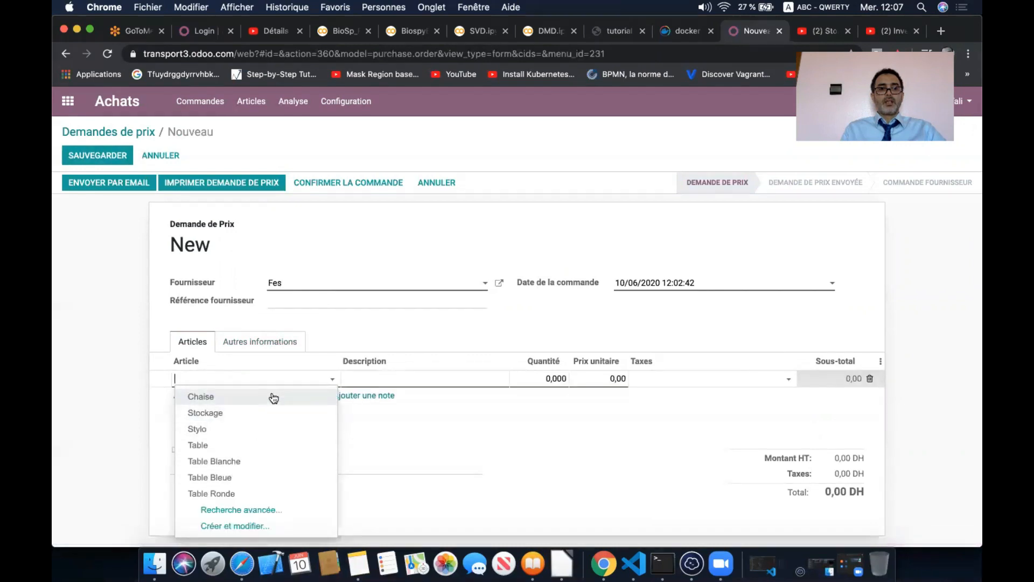
{"action": "type", "text": "voi"}
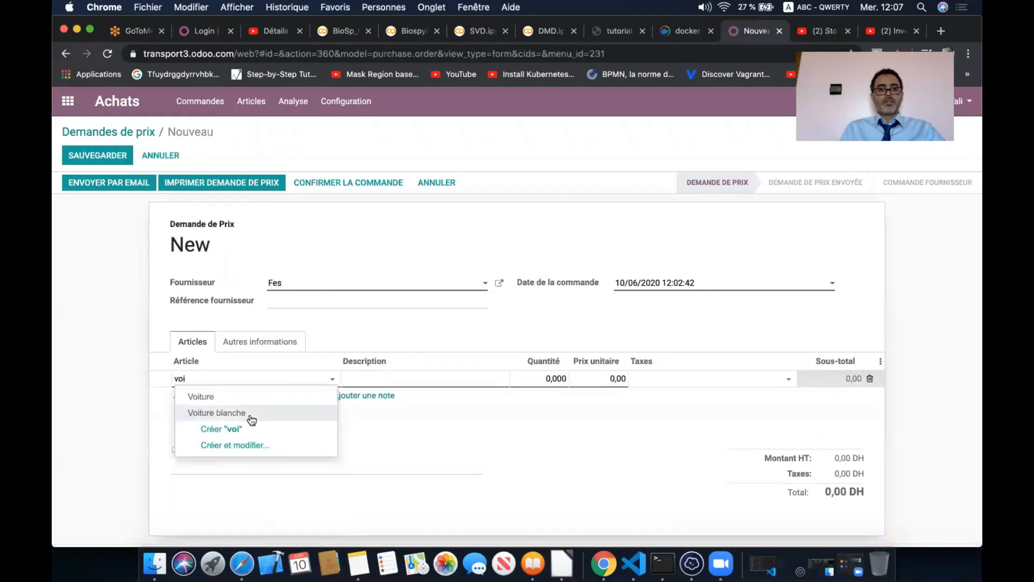
{"action": "left_click", "coordinate": [253, 413]}
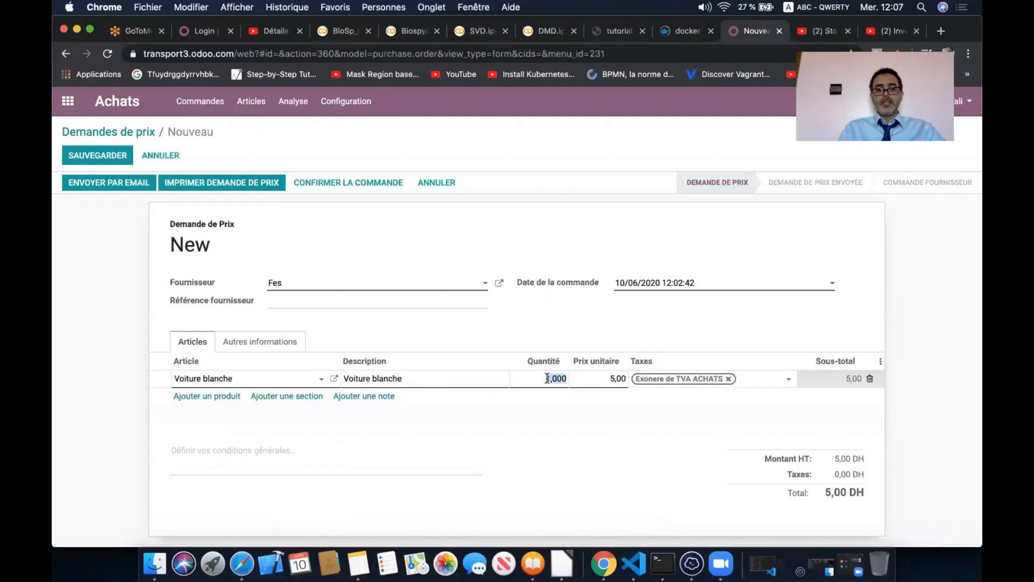
- Set the Voiture blanche line to quantity 10 at unit price 15, check Commande 2 in the LibreOffice sheet, and return to Odoo in Chrome
{"action": "type", "text": "10"}
{"action": "left_click", "coordinate": [618, 384]}
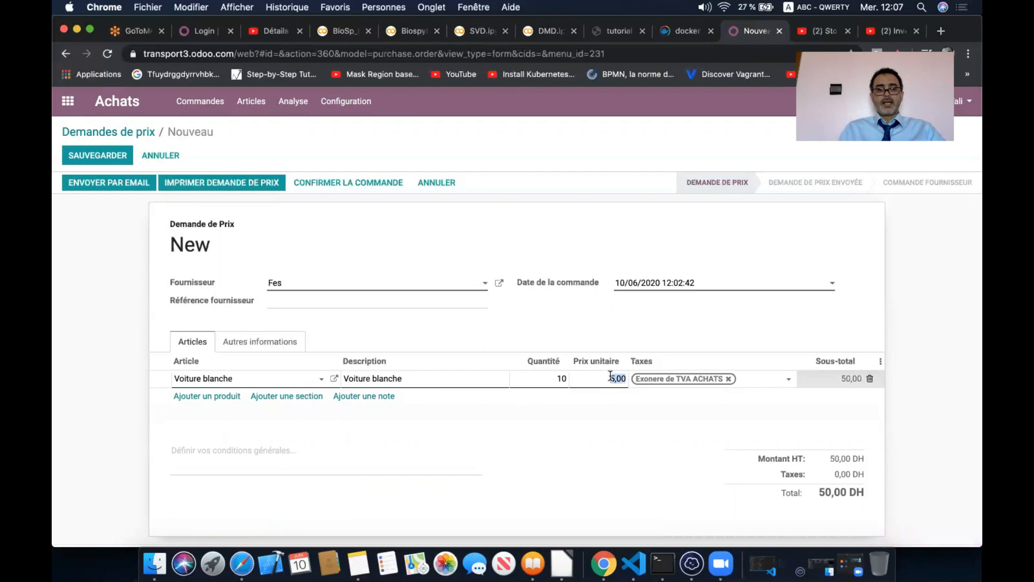
{"action": "type", "text": "15"}
{"action": "left_click", "coordinate": [628, 437]}
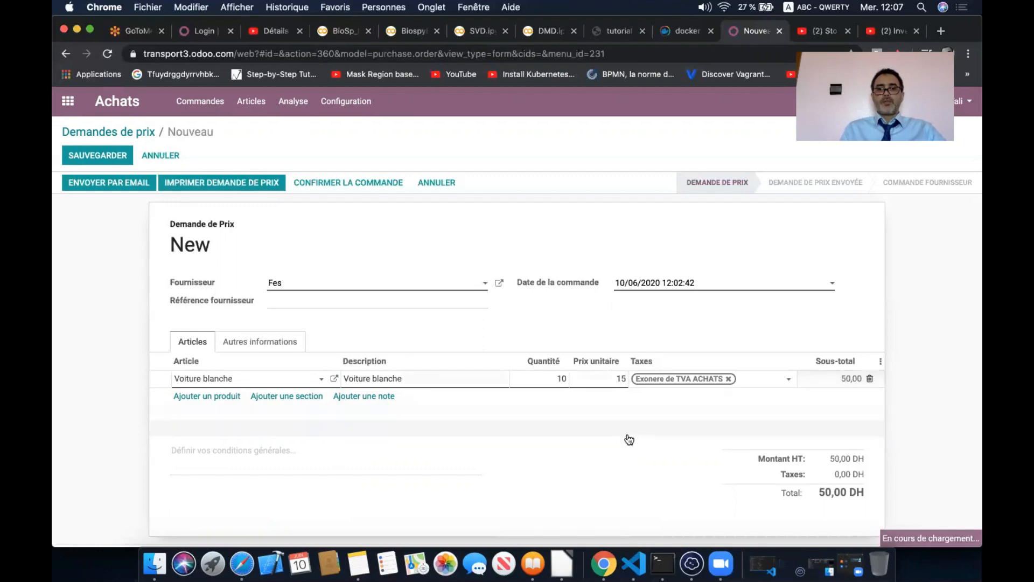
{"action": "left_click", "coordinate": [562, 564]}
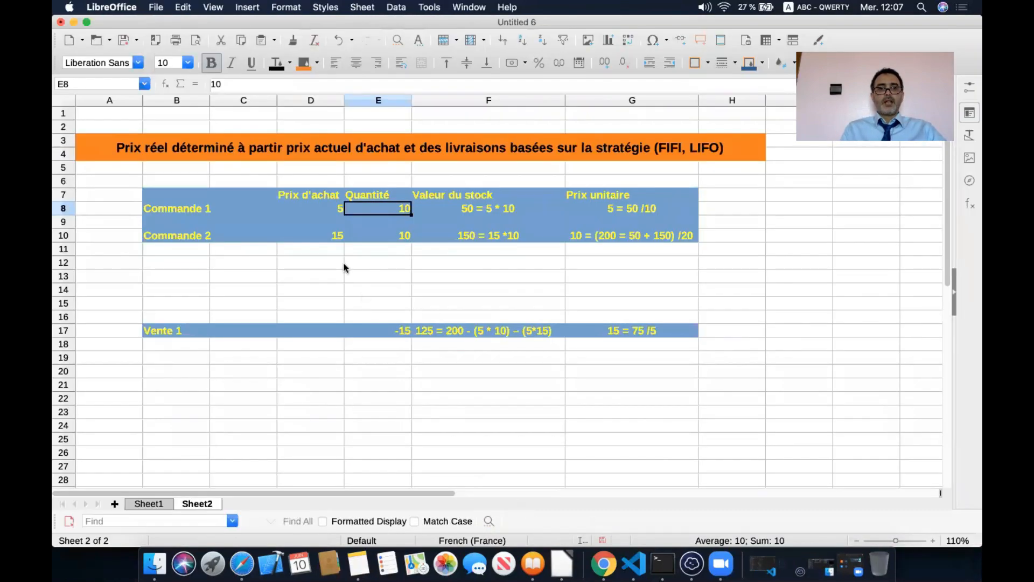
{"action": "left_click", "coordinate": [377, 235]}
{"action": "left_click", "coordinate": [320, 235]}
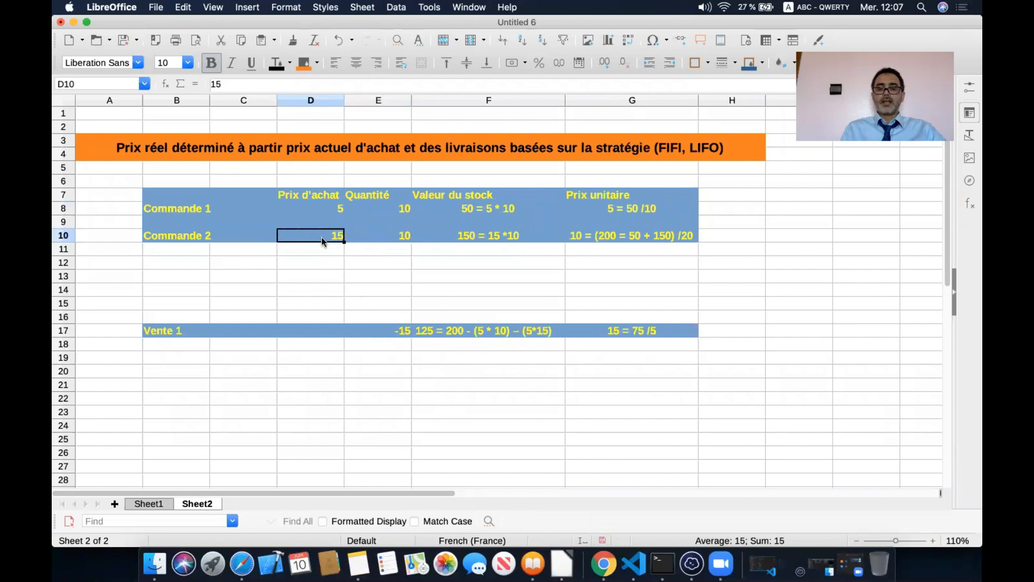
{"action": "left_click", "coordinate": [604, 565]}
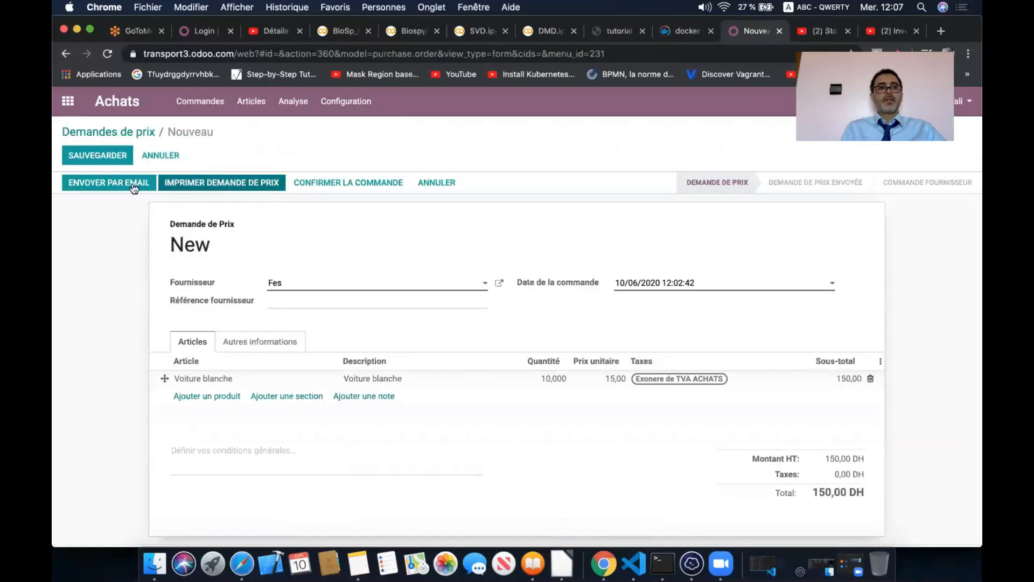
- Confirm this second purchase order and validate its Voiture blanche receipt with immediate transfer of all quantities
{"action": "left_click", "coordinate": [332, 184]}
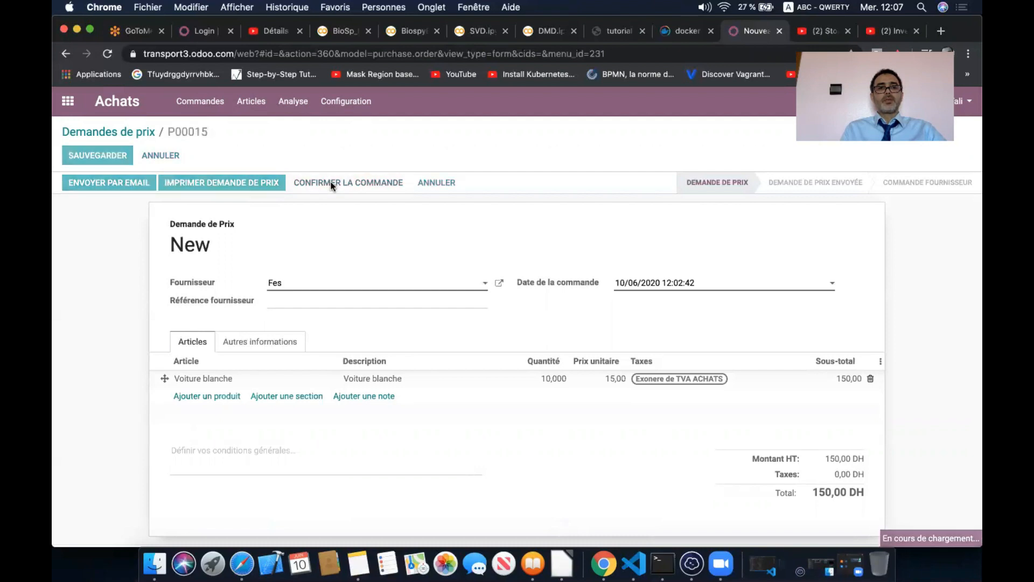
{"action": "left_click", "coordinate": [147, 184]}
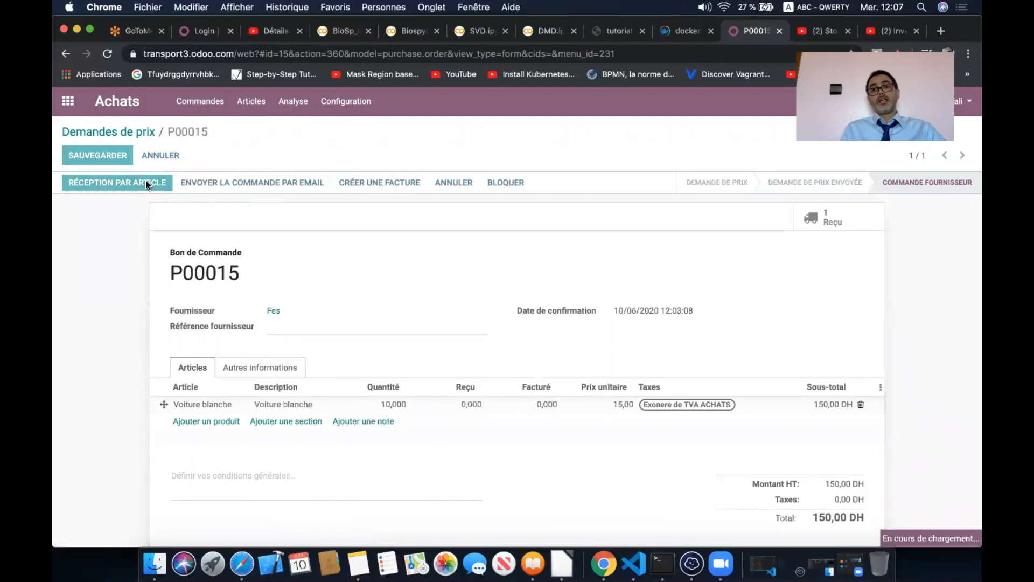
{"action": "left_click", "coordinate": [85, 183]}
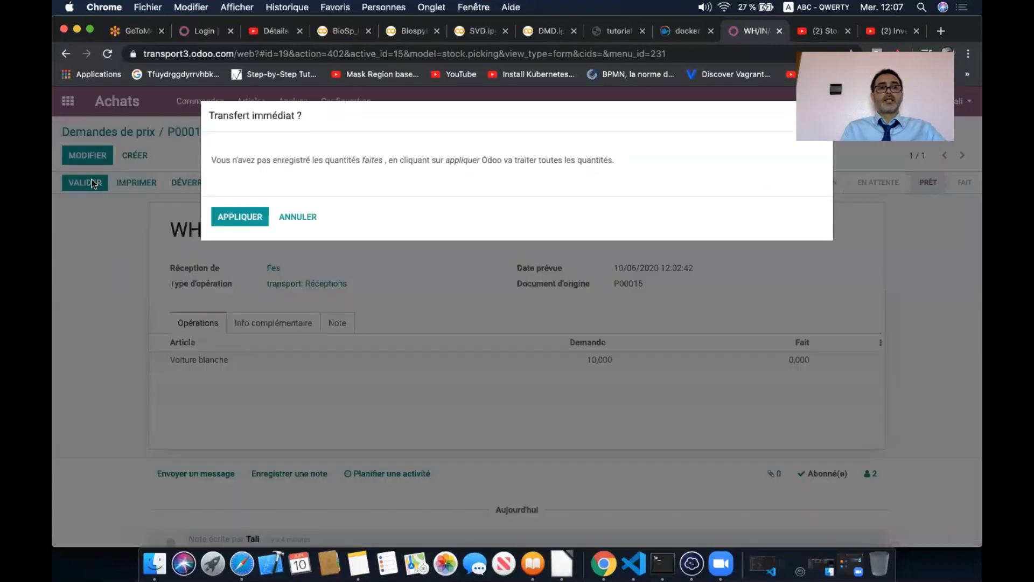
{"action": "left_click", "coordinate": [225, 216]}
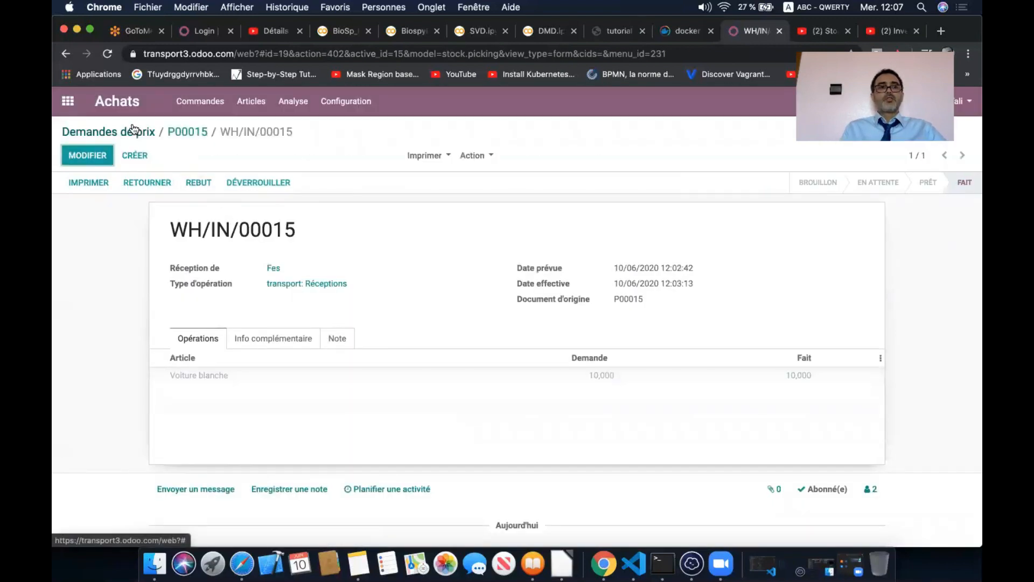
- Create a quotation in the Vente application for client Fes with Voiture blanche as the product
{"action": "left_click", "coordinate": [69, 104]}
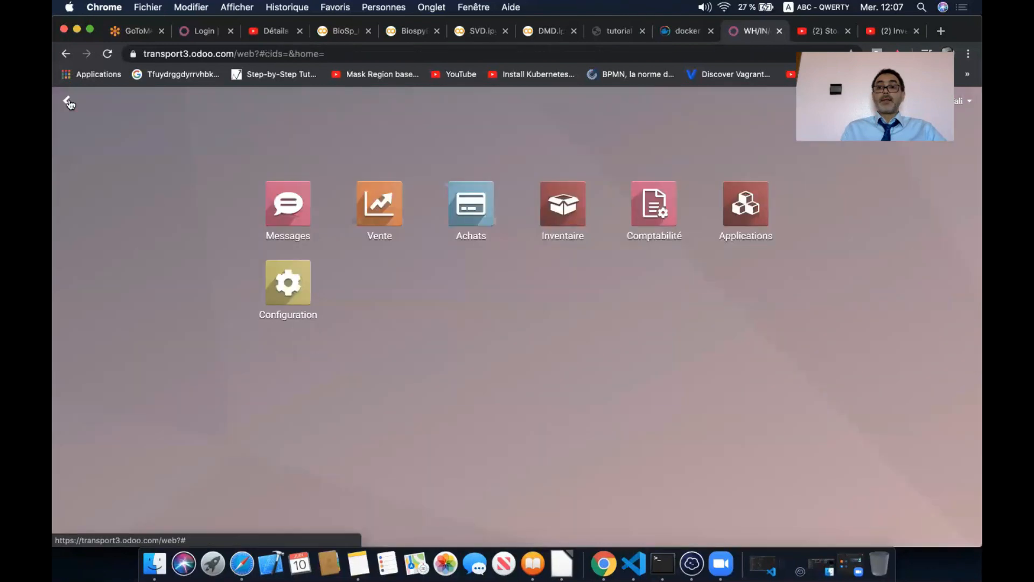
{"action": "left_click", "coordinate": [379, 209]}
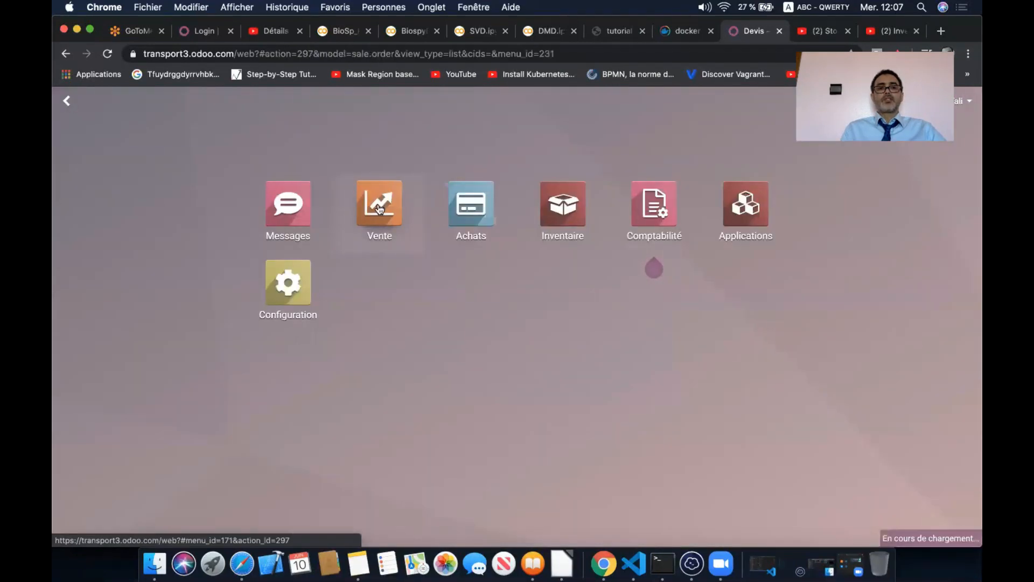
{"action": "left_click", "coordinate": [82, 156]}
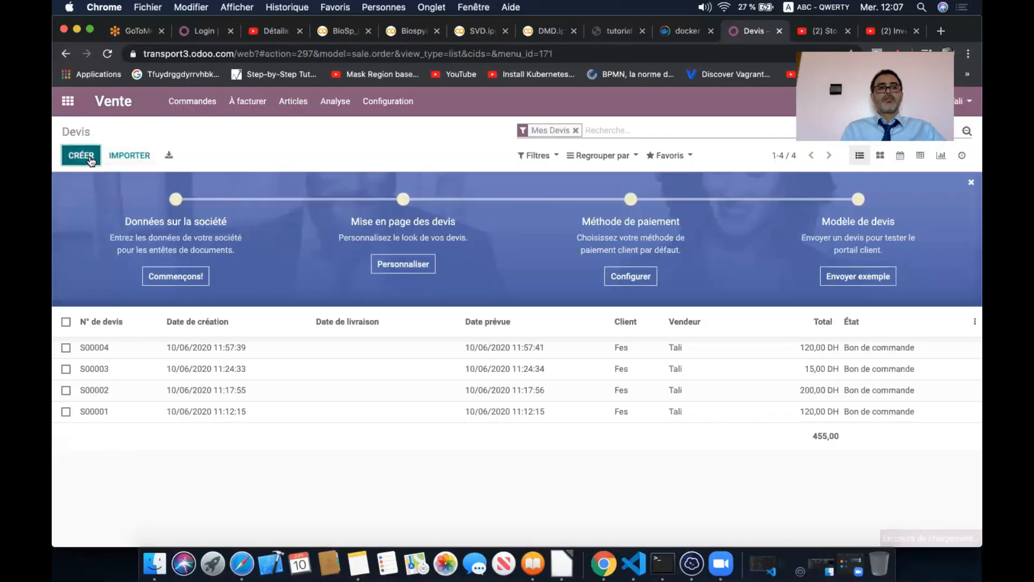
{"action": "left_click", "coordinate": [318, 307]}
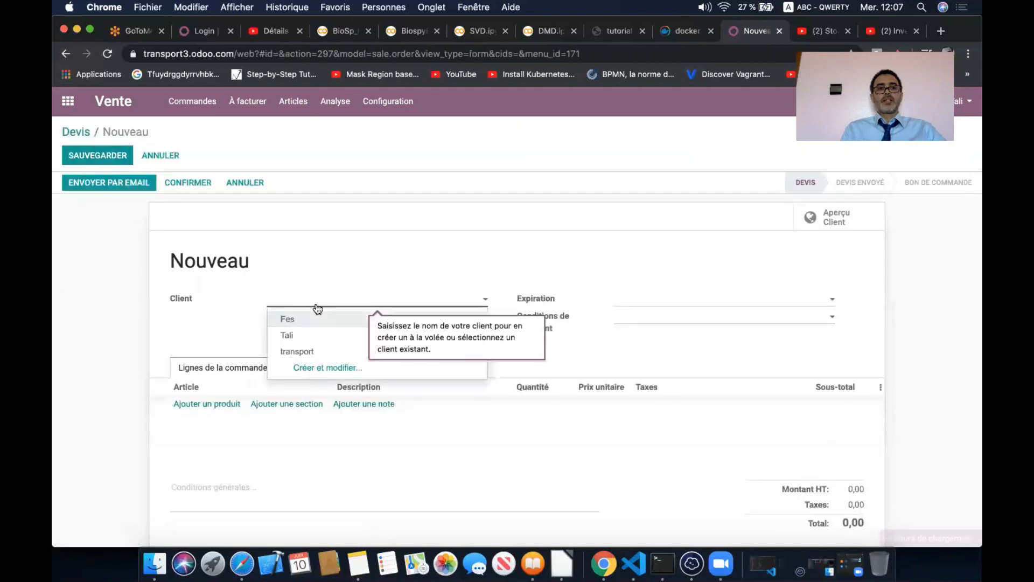
{"action": "left_click", "coordinate": [319, 322]}
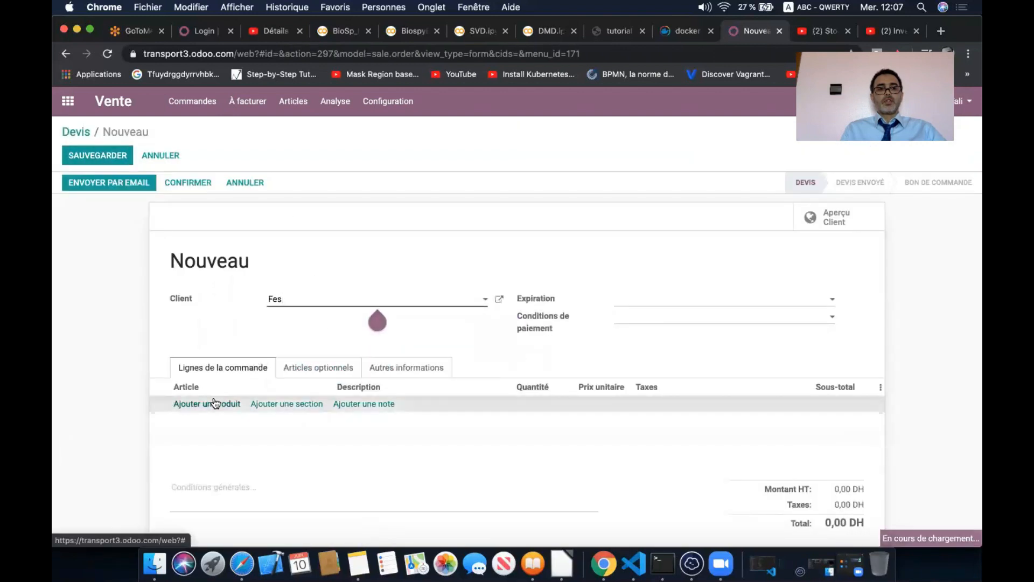
{"action": "left_click", "coordinate": [215, 404]}
{"action": "type", "text": "voit"}
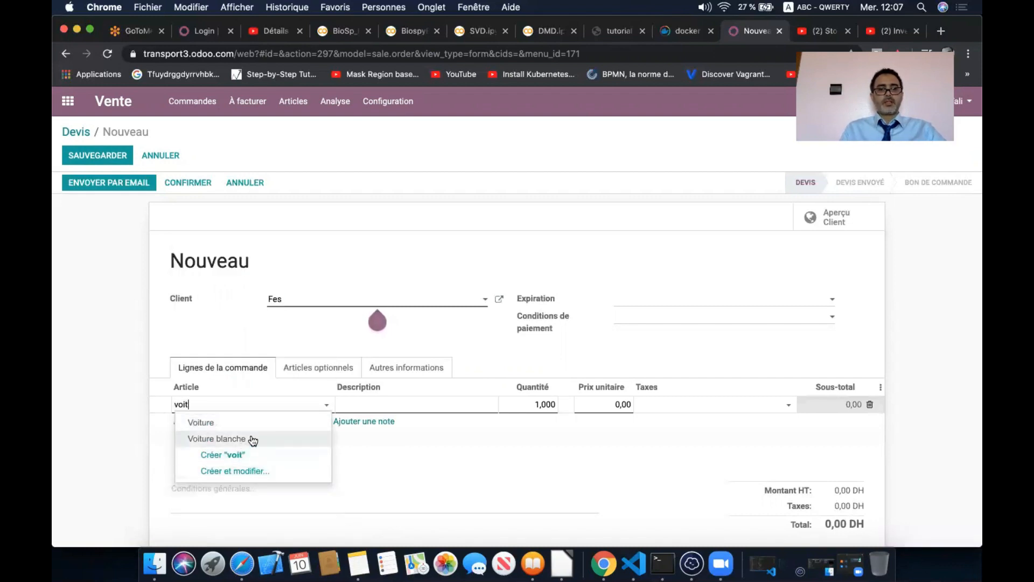
{"action": "left_click", "coordinate": [248, 438]}
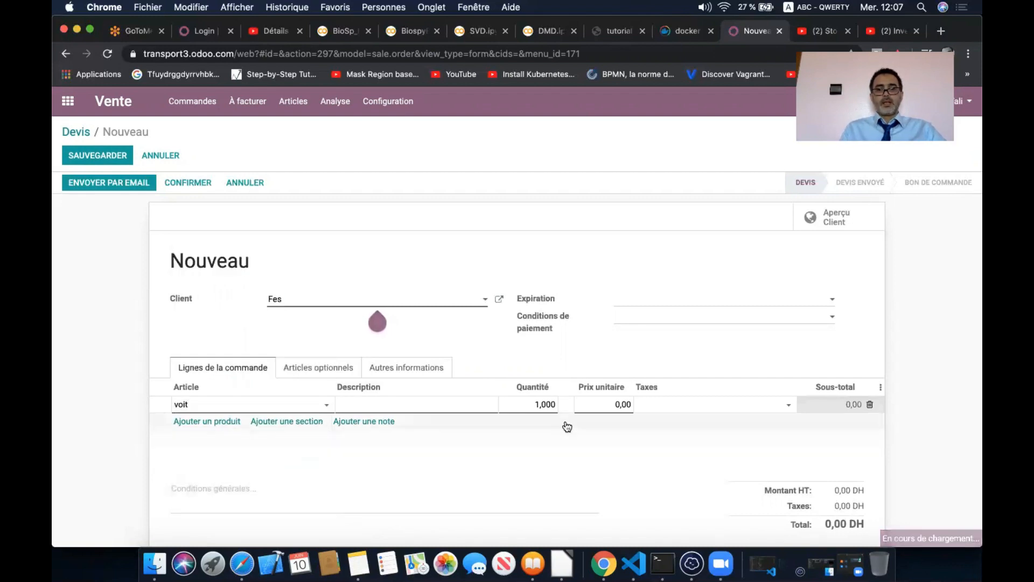
- Check Vente 1's quantity in the LibreOffice sheet and set the Voiture blanche sales line in Odoo to quantity 15 at unit price 100
{"action": "left_click", "coordinate": [543, 401]}
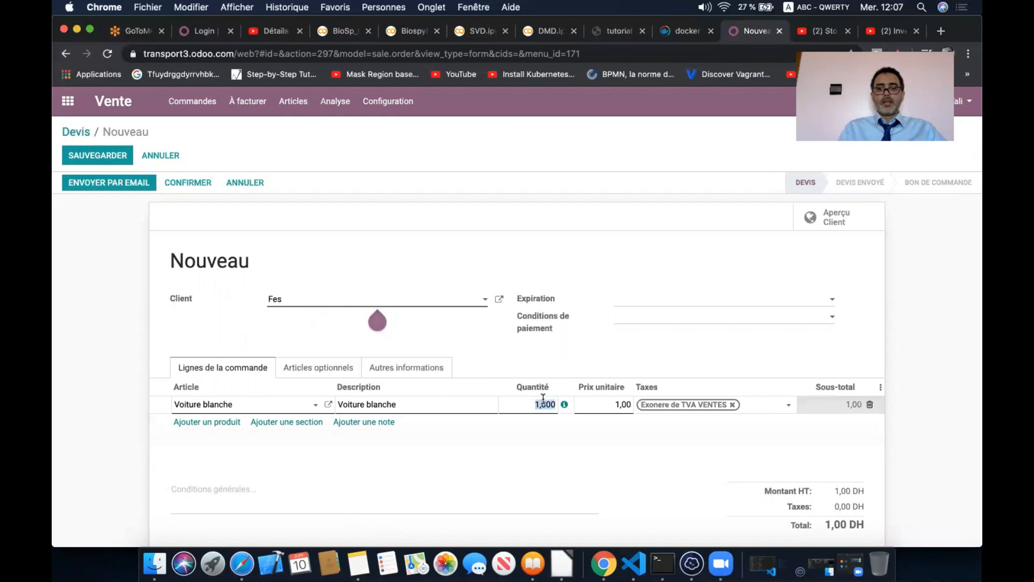
{"action": "left_click", "coordinate": [562, 563]}
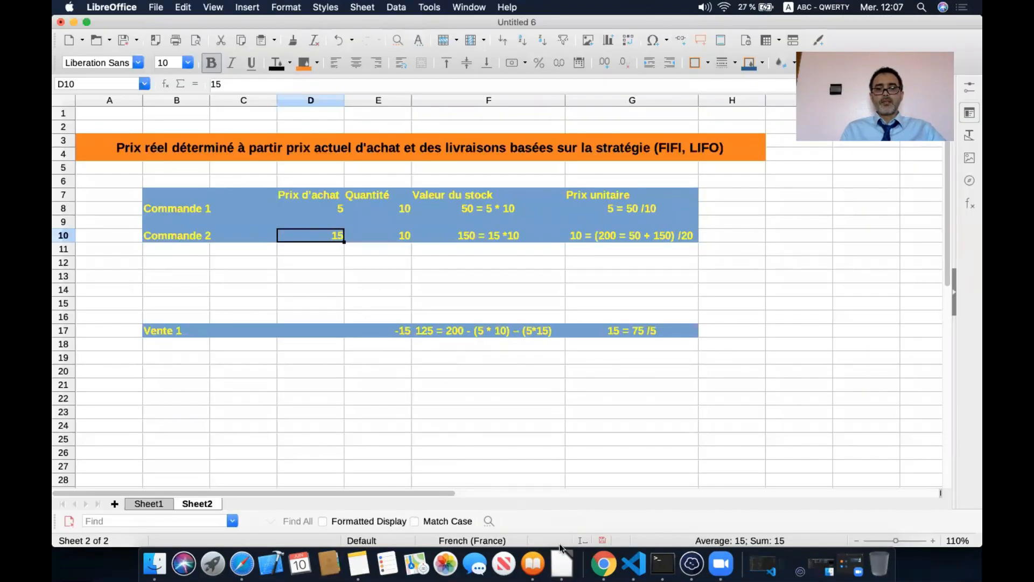
{"action": "left_click", "coordinate": [604, 564]}
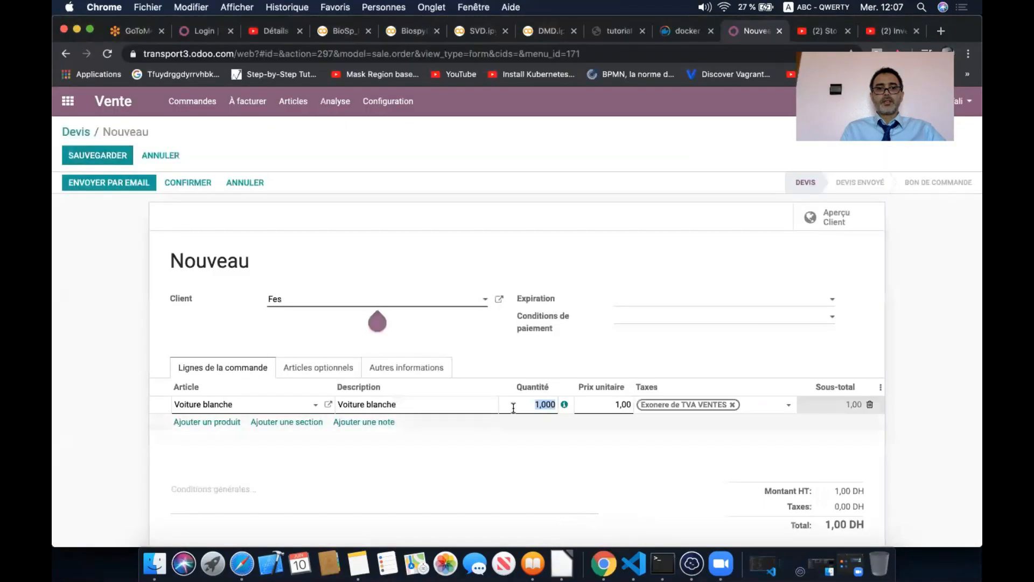
{"action": "type", "text": "15"}
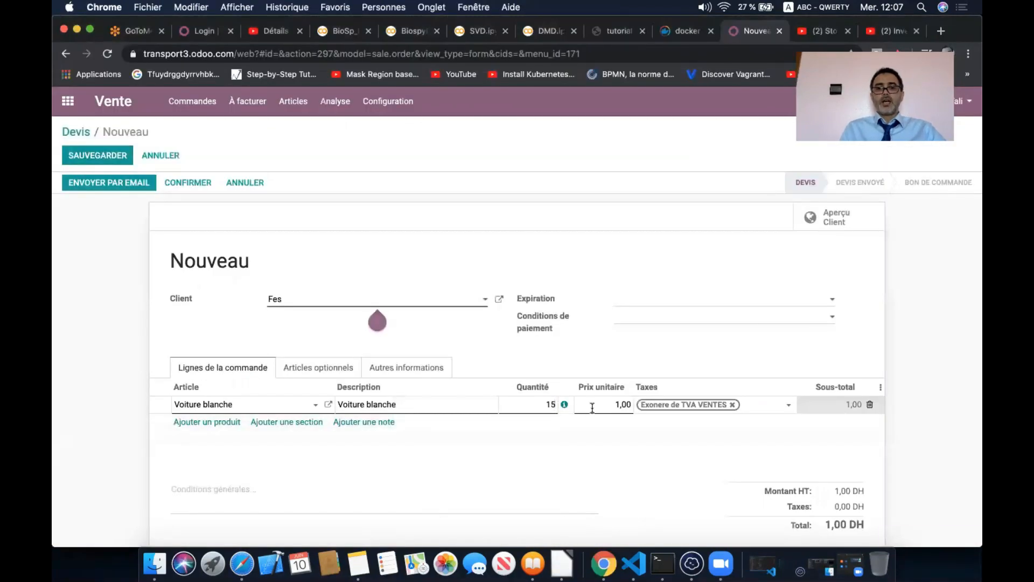
{"action": "left_click", "coordinate": [593, 408]}
{"action": "type", "text": "100"}
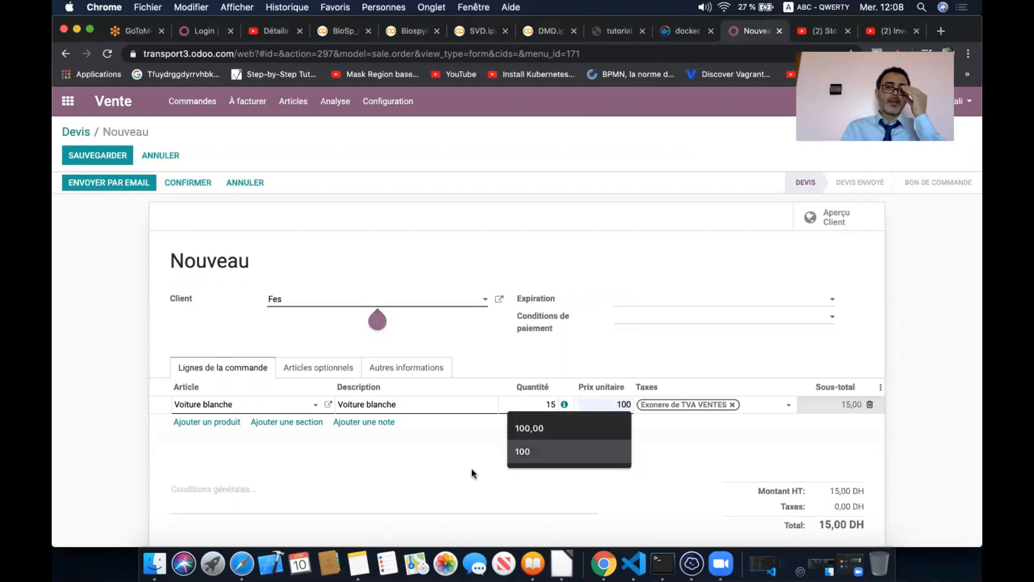
{"action": "left_click", "coordinate": [471, 469]}
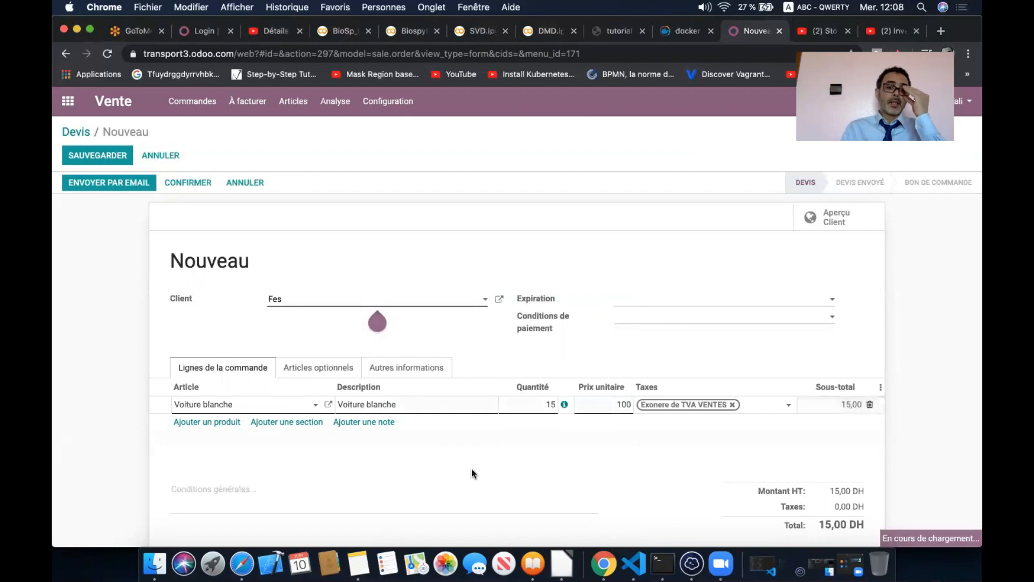
- Confirm the quotation as a sales order and validate its delivery with immediate transfer of all Voiture blanche quantities
{"action": "left_click", "coordinate": [189, 186]}
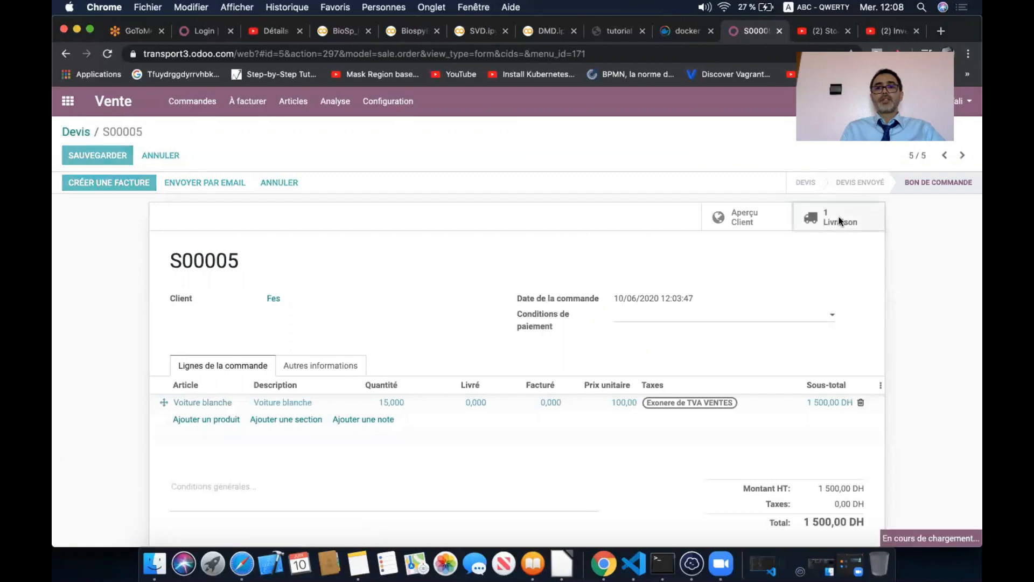
{"action": "left_click", "coordinate": [86, 182]}
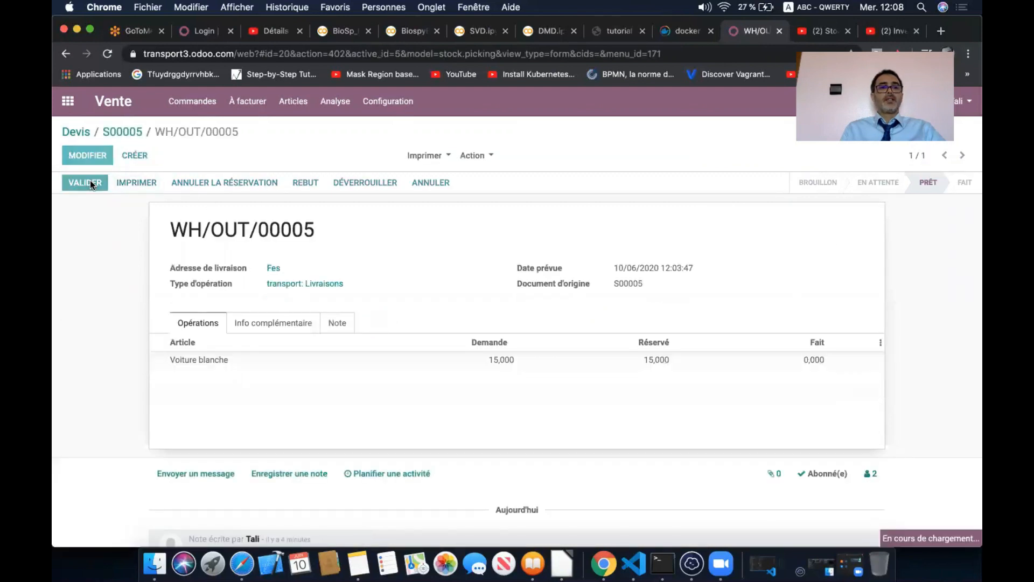
{"action": "left_click", "coordinate": [237, 214]}
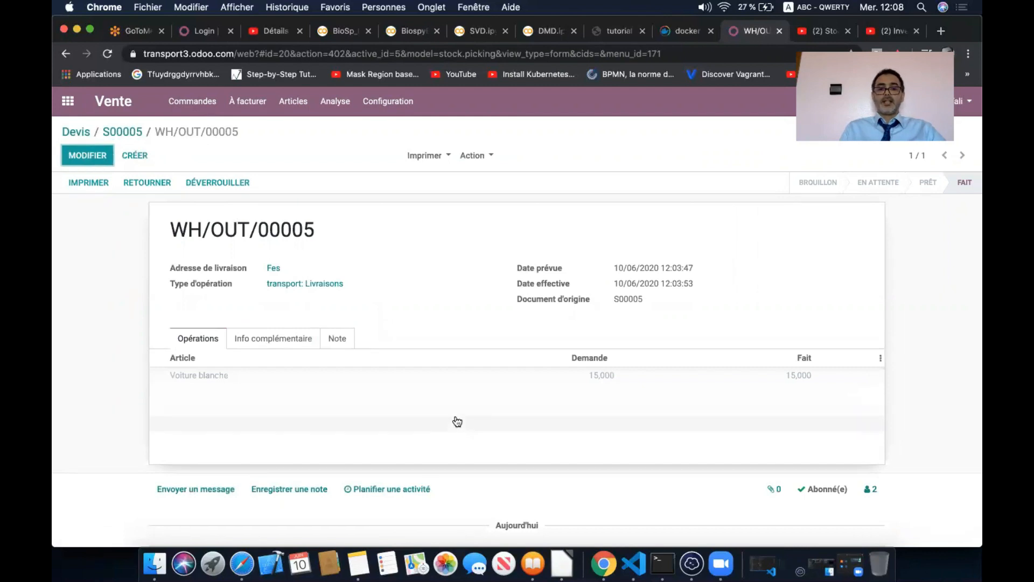
- Switch to the LibreOffice sheet and review the Commande 1, Commande 2 and Vente 1 rows, including Vente 1's unit price
{"action": "left_click", "coordinate": [562, 564]}
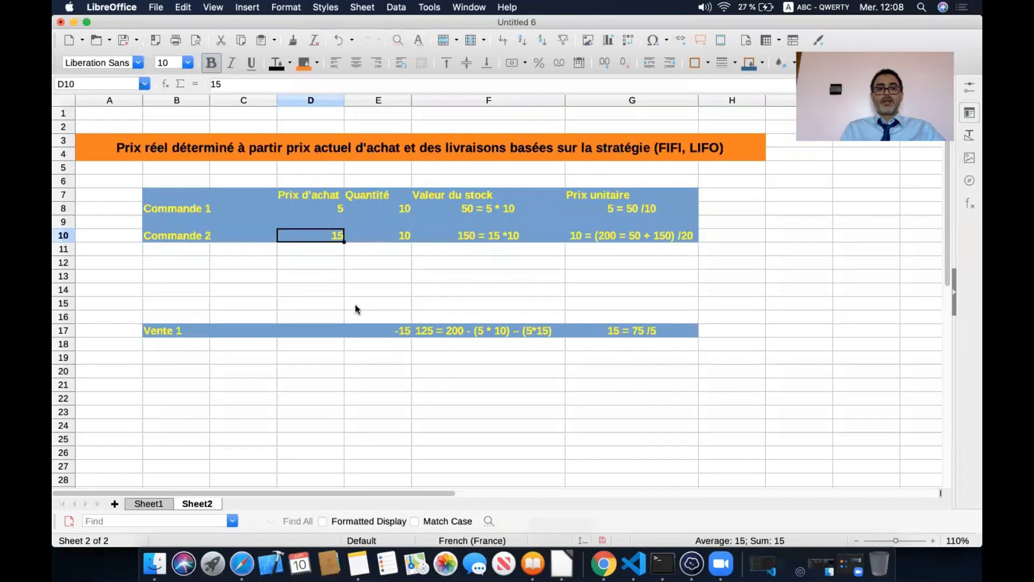
{"action": "left_click", "coordinate": [206, 208]}
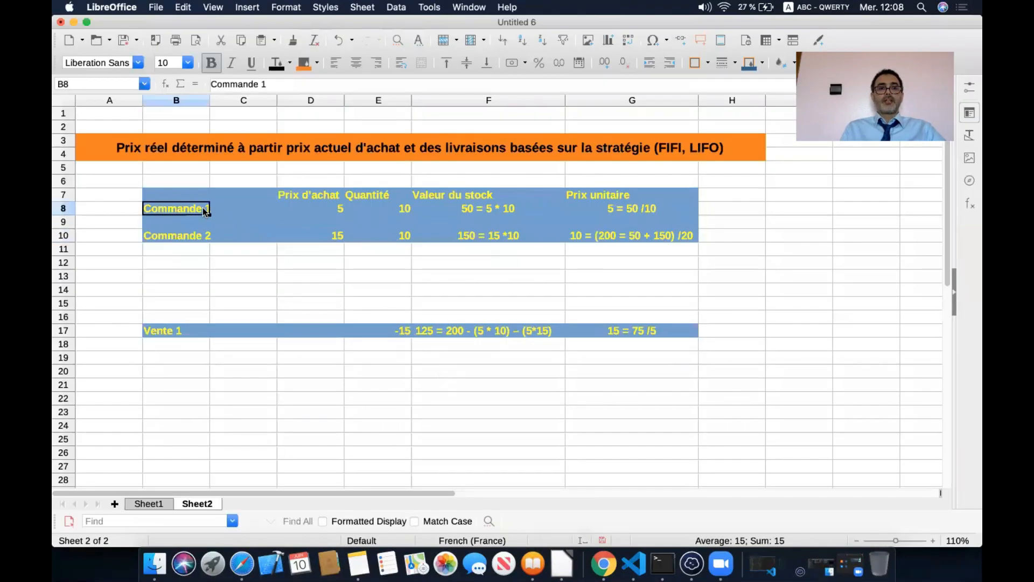
{"action": "left_click", "coordinate": [190, 241]}
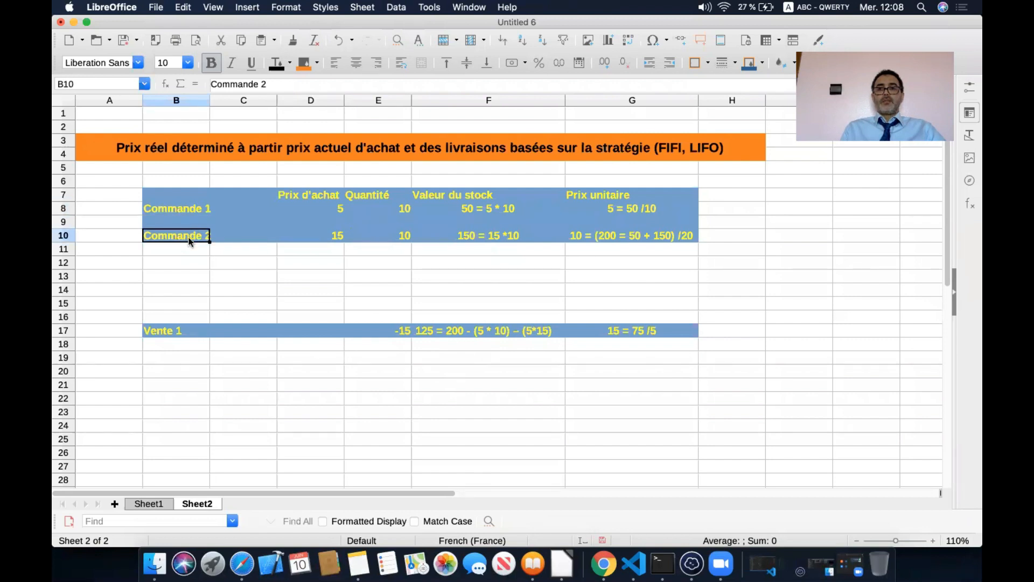
{"action": "left_click", "coordinate": [186, 331]}
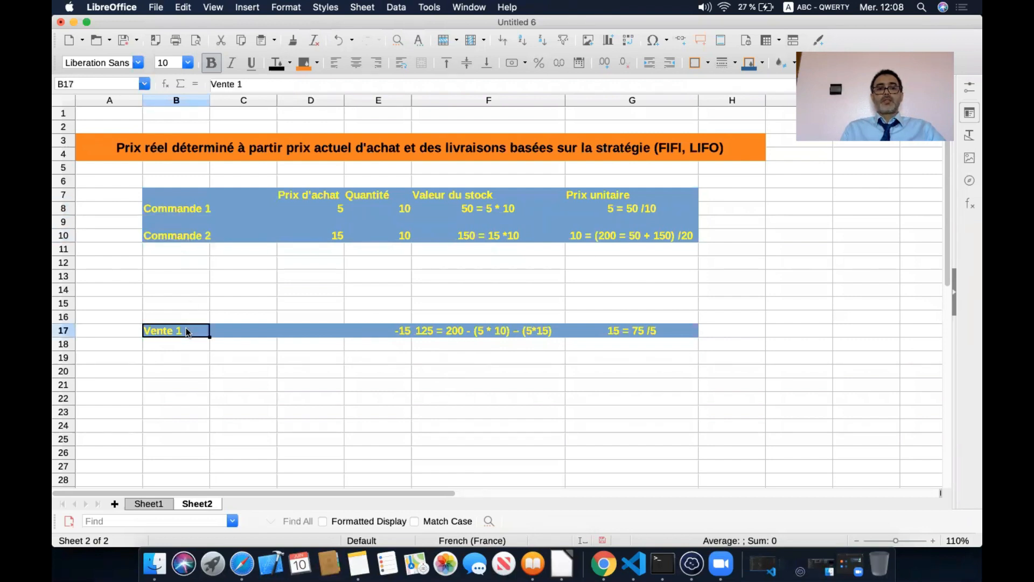
{"action": "left_click", "coordinate": [621, 335]}
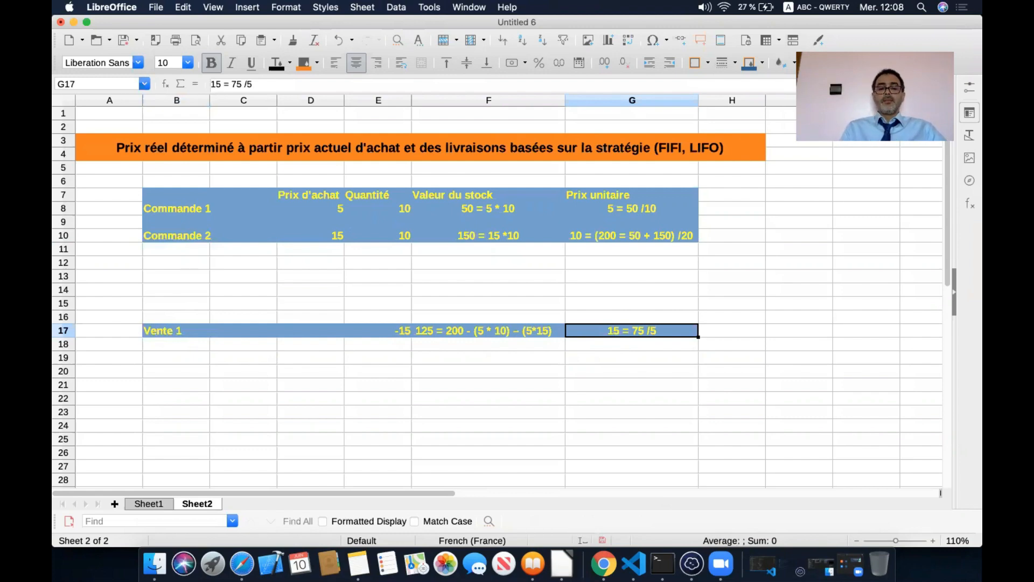
- Return to Odoo in Chrome and open the Voiture blanche article in Vente to check its cost
{"action": "left_click", "coordinate": [604, 563]}
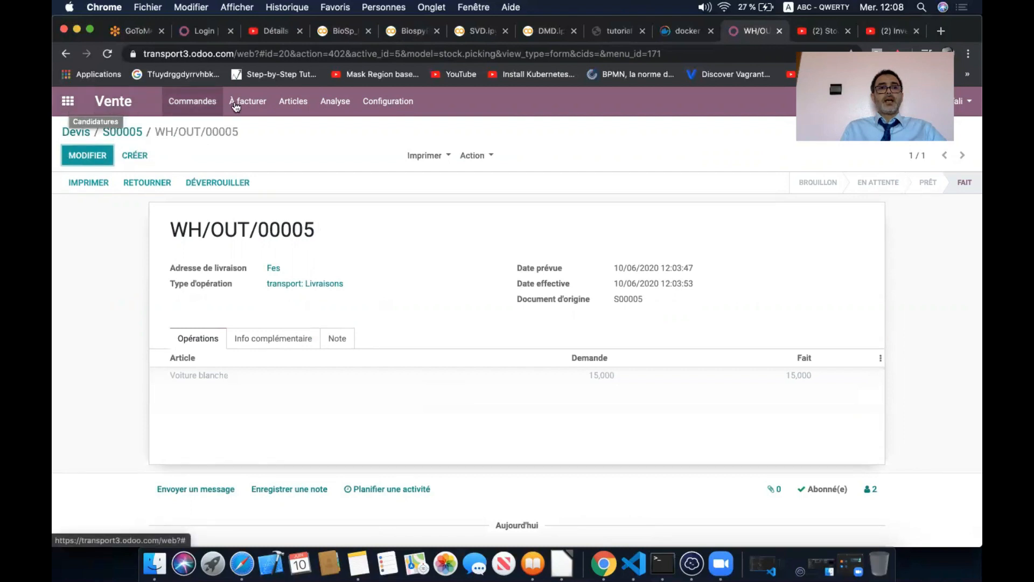
{"action": "left_click", "coordinate": [293, 104]}
{"action": "left_click", "coordinate": [298, 130]}
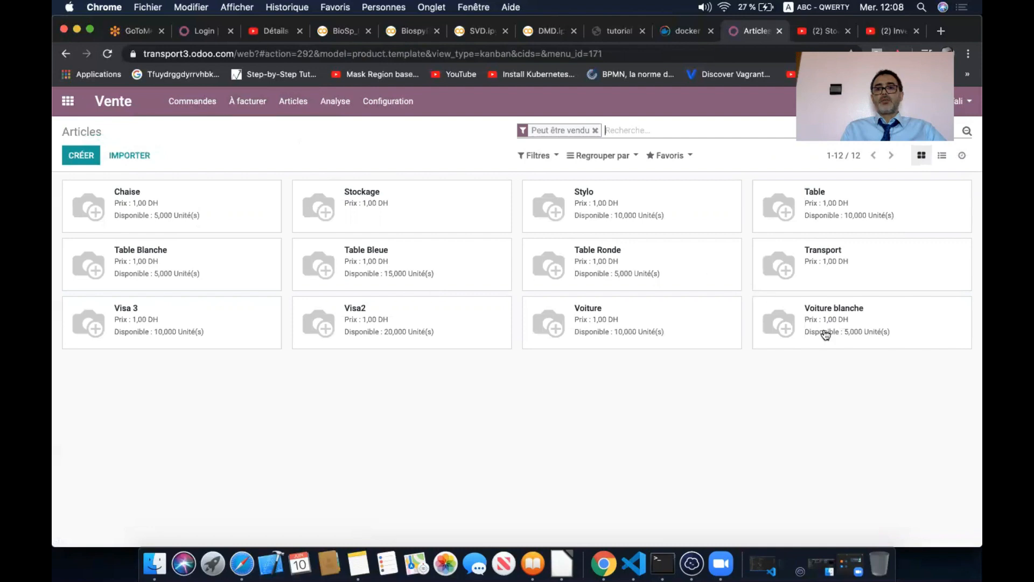
{"action": "left_click", "coordinate": [825, 334]}
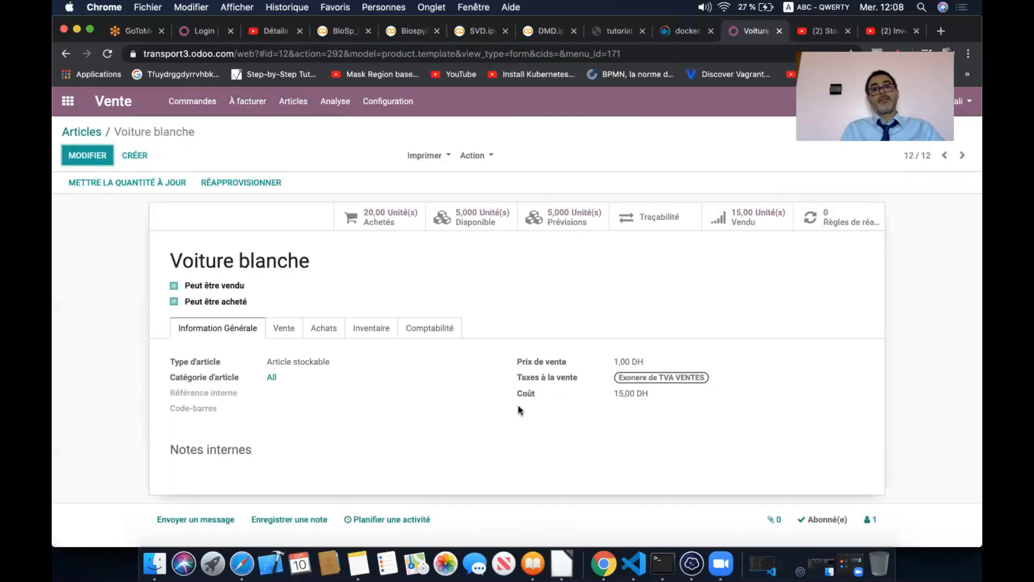
- Expand Voiture blanche in Inventaire's inventory valuation report and compare its stock moves with the LibreOffice example
{"action": "left_click", "coordinate": [68, 101]}
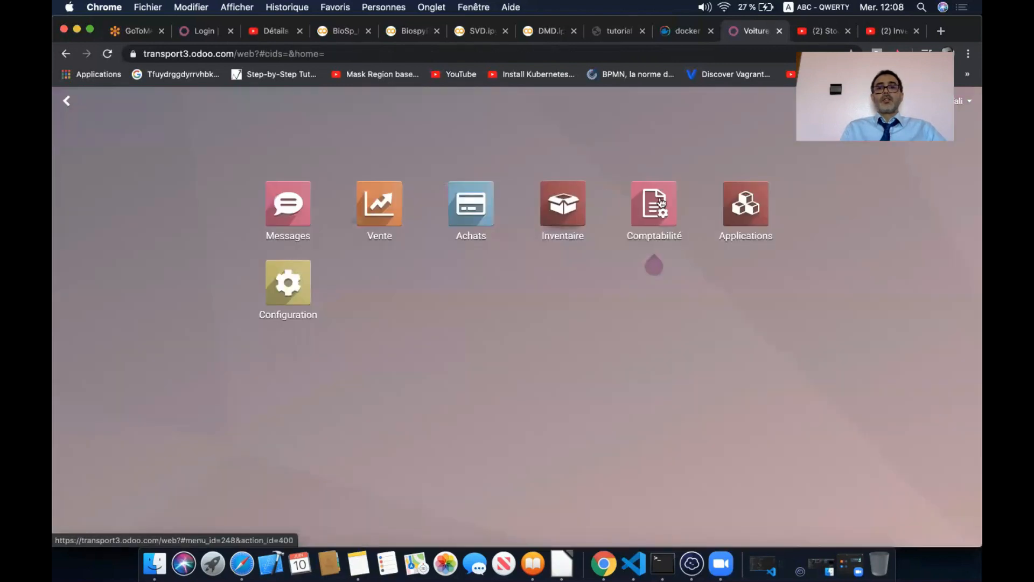
{"action": "left_click", "coordinate": [569, 204]}
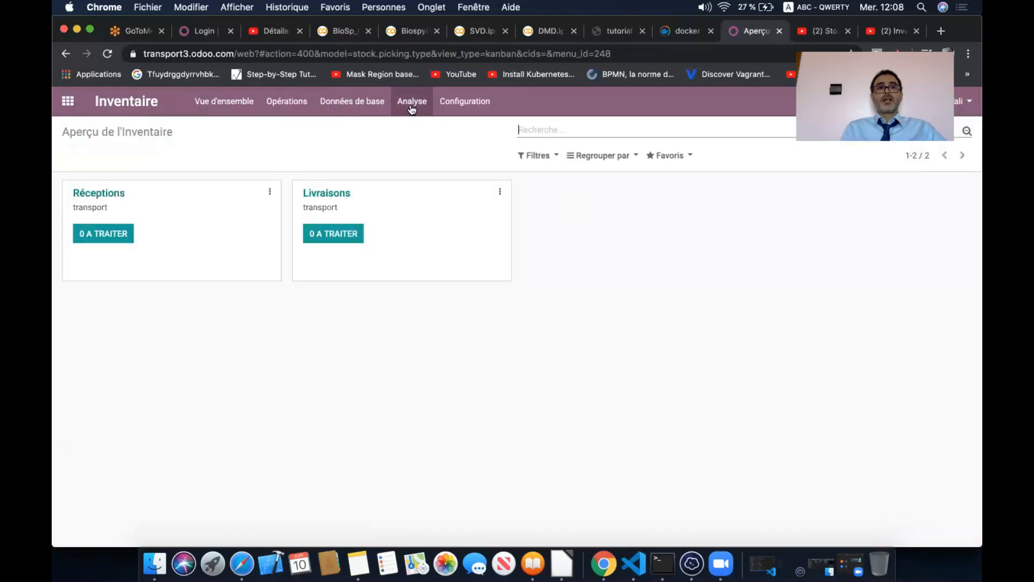
{"action": "left_click", "coordinate": [412, 105]}
{"action": "left_click", "coordinate": [476, 178]}
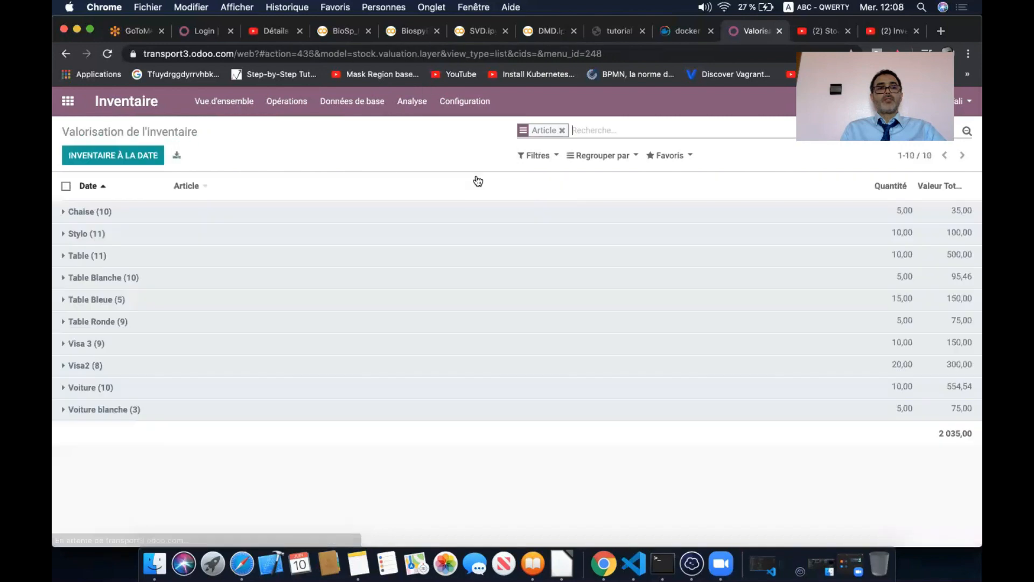
{"action": "left_click", "coordinate": [117, 284]}
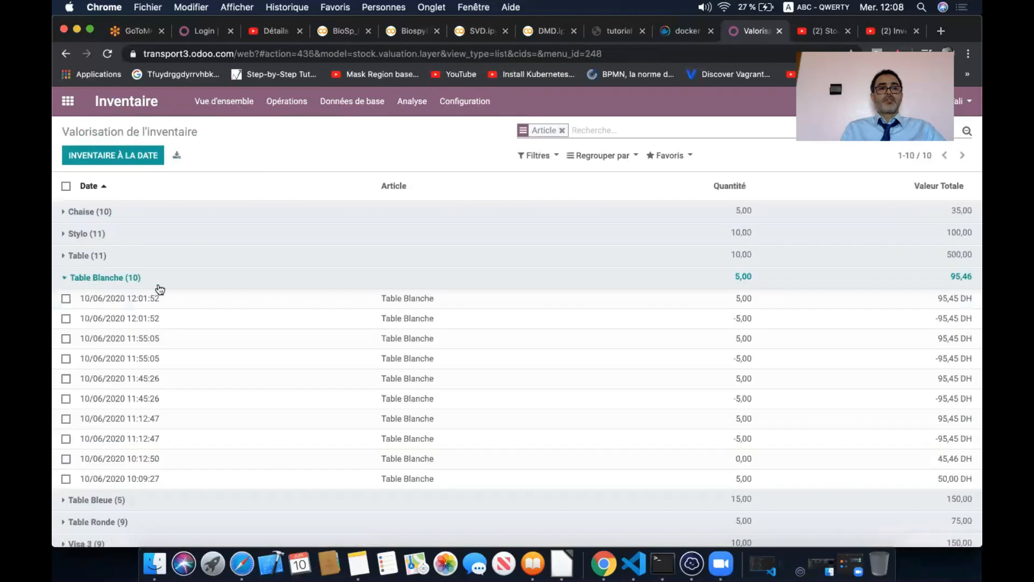
{"action": "left_click", "coordinate": [116, 284]}
{"action": "left_click", "coordinate": [115, 408]}
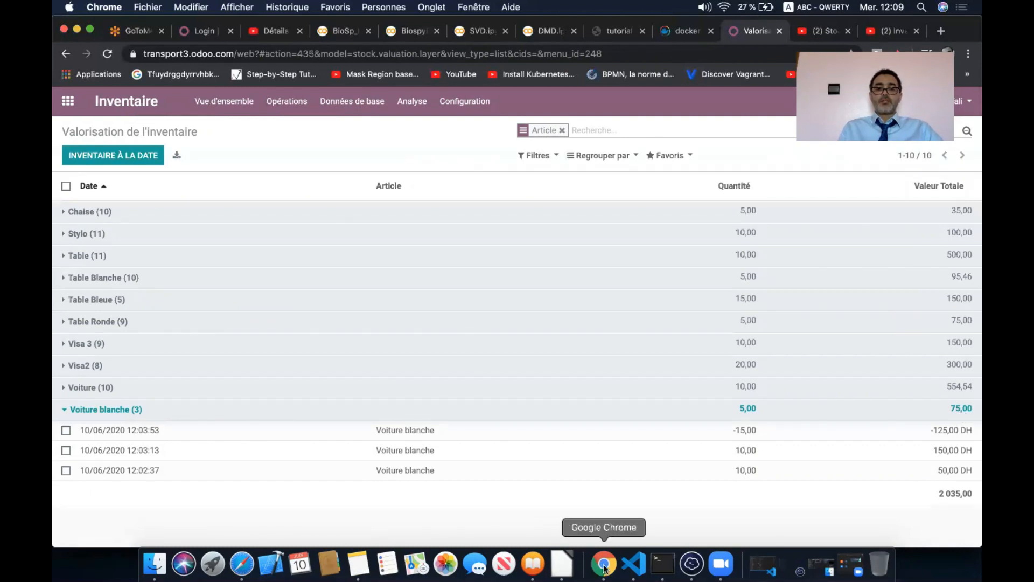
{"action": "left_click", "coordinate": [562, 564]}
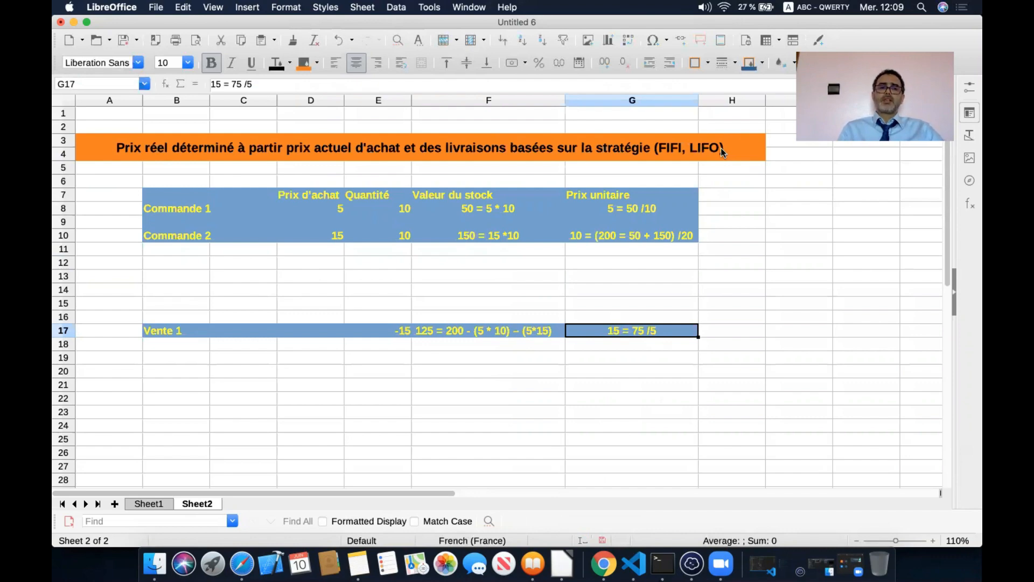
{"action": "left_click", "coordinate": [603, 563]}
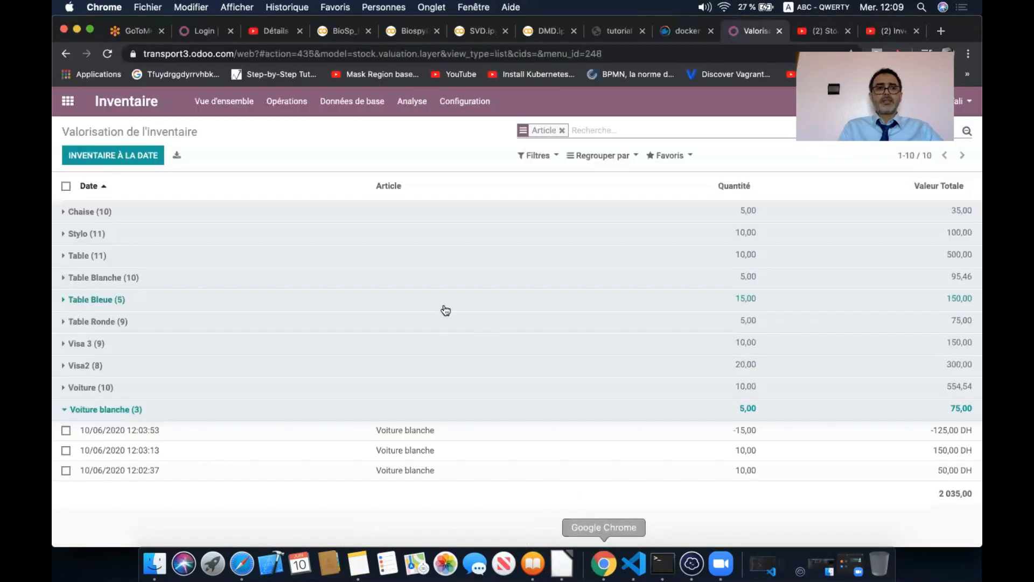
- Open the All product category from the Inventaire app's article categories
{"action": "left_click", "coordinate": [68, 101]}
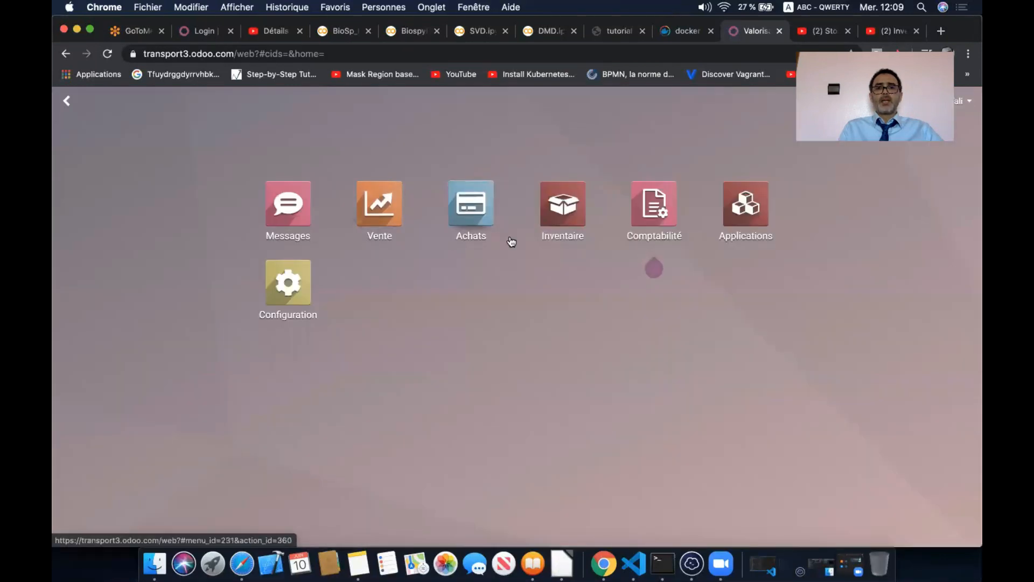
{"action": "left_click", "coordinate": [555, 213]}
{"action": "left_click", "coordinate": [435, 108]}
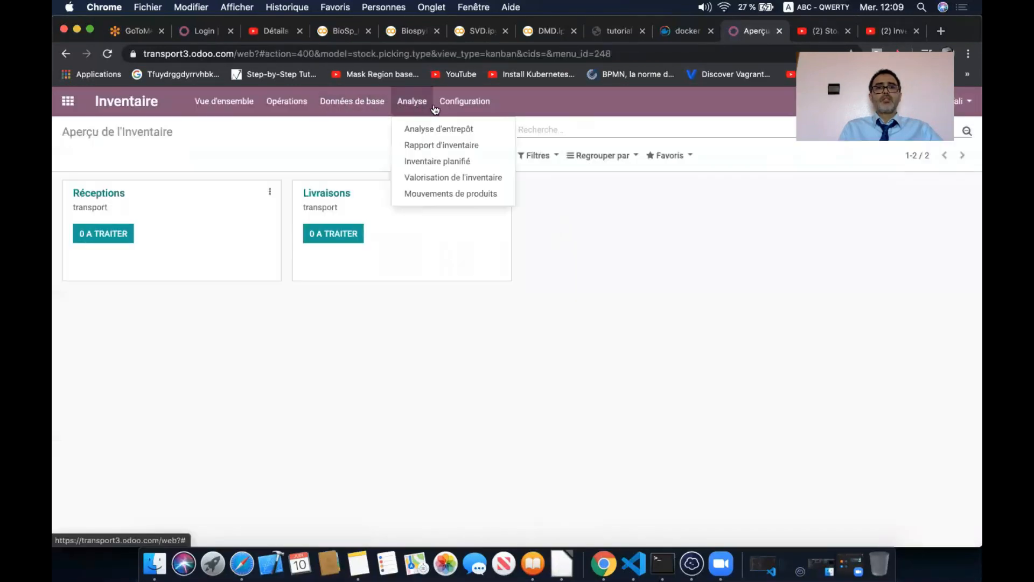
{"action": "left_click", "coordinate": [465, 102]}
{"action": "left_click", "coordinate": [476, 209]}
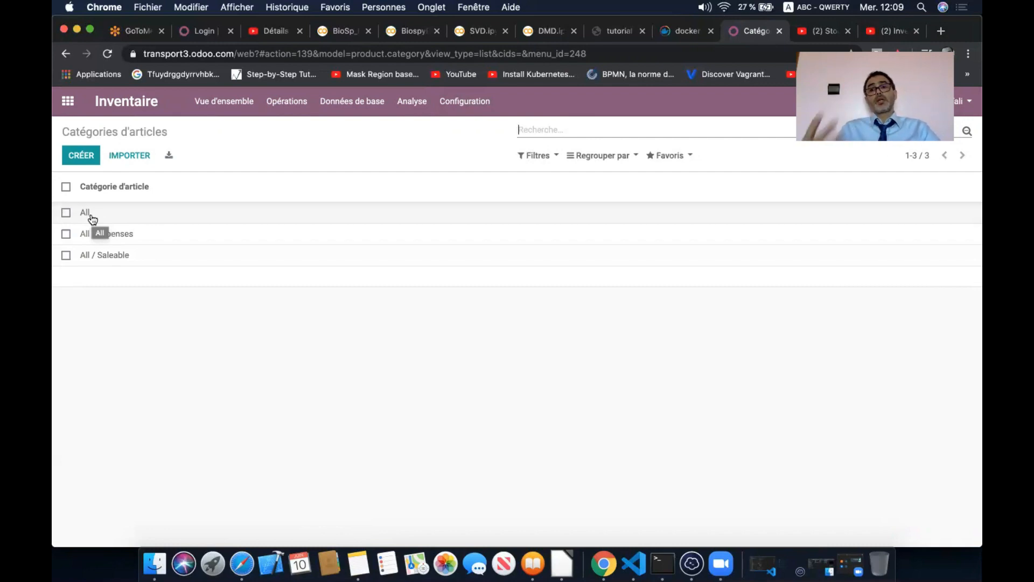
{"action": "left_click", "coordinate": [92, 218]}
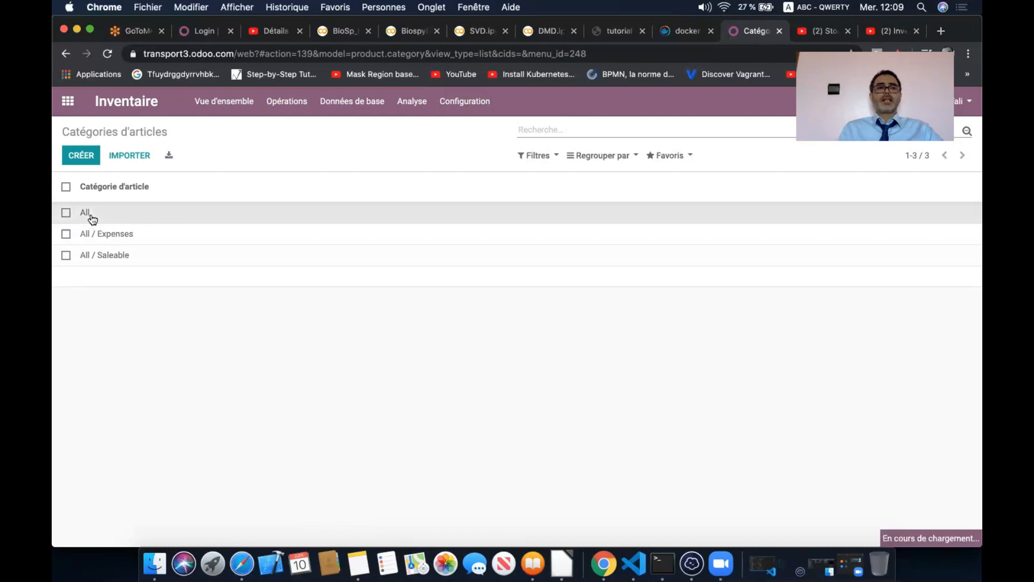